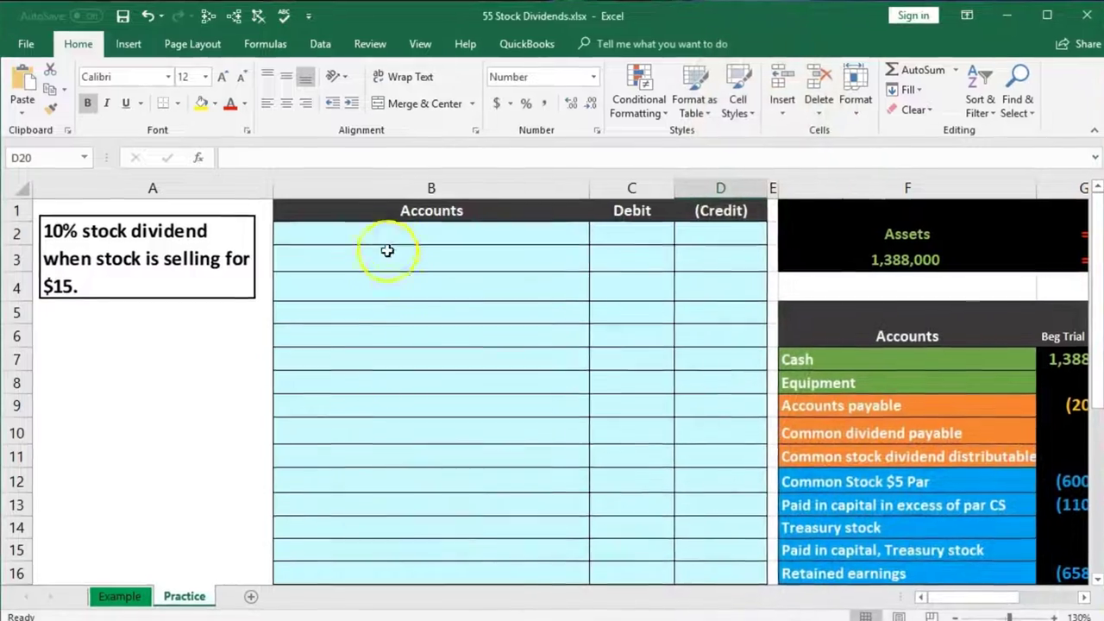
Step: Review the blank journal entry area and the Beg Trial Balance, Entries and End Trial Balance column headings
{"action": "left_click_drag", "start_coordinate": [387, 244], "coordinate": [694, 293]}
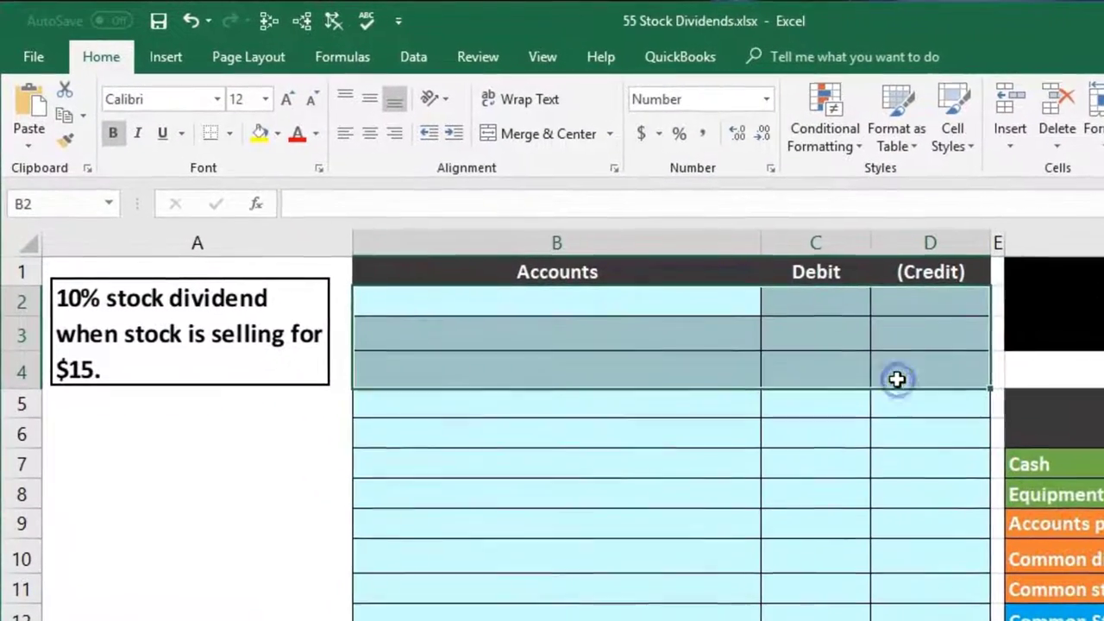
{"action": "scroll", "coordinate": [552, 431], "scroll_direction": "right", "scroll_amount": 3}
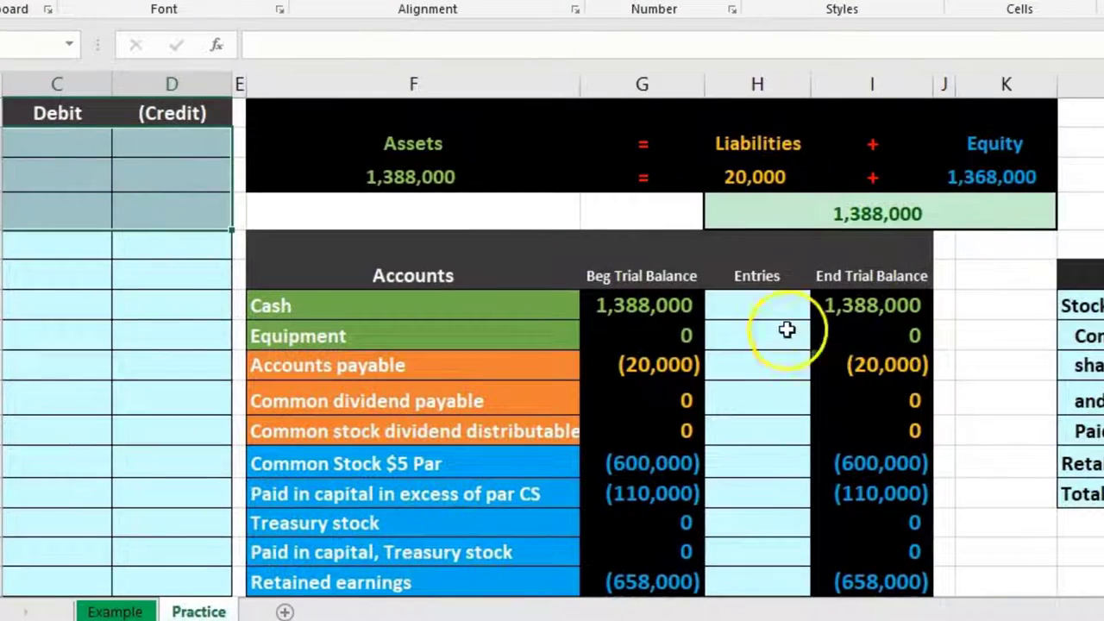
{"action": "left_click", "coordinate": [786, 329]}
{"action": "scroll", "coordinate": [787, 329], "scroll_direction": "down", "scroll_amount": 1}
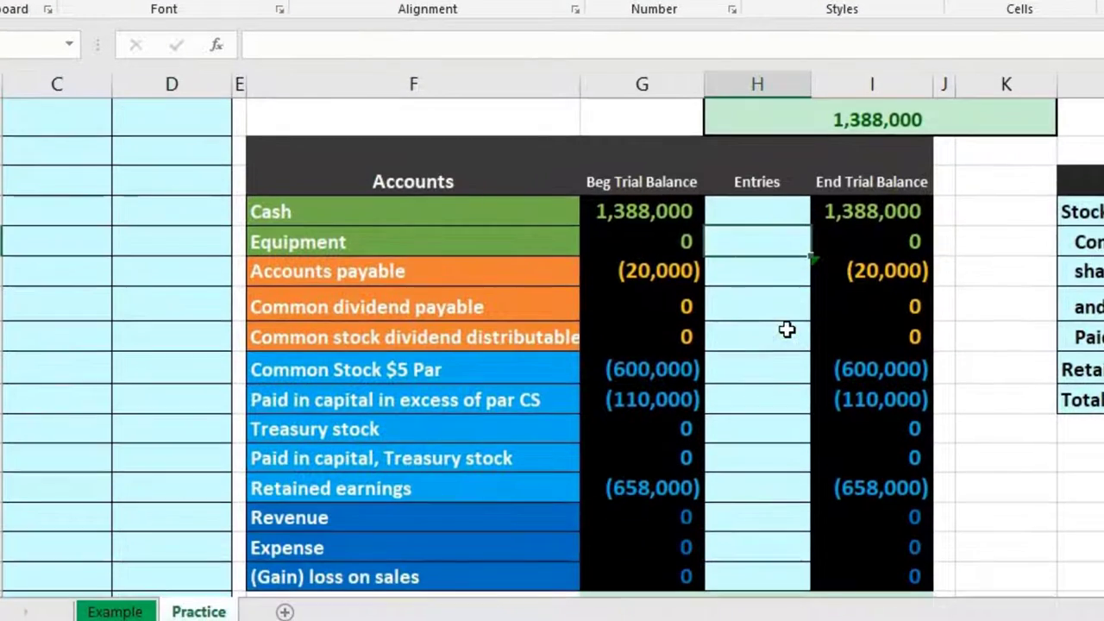
{"action": "left_click", "coordinate": [677, 191]}
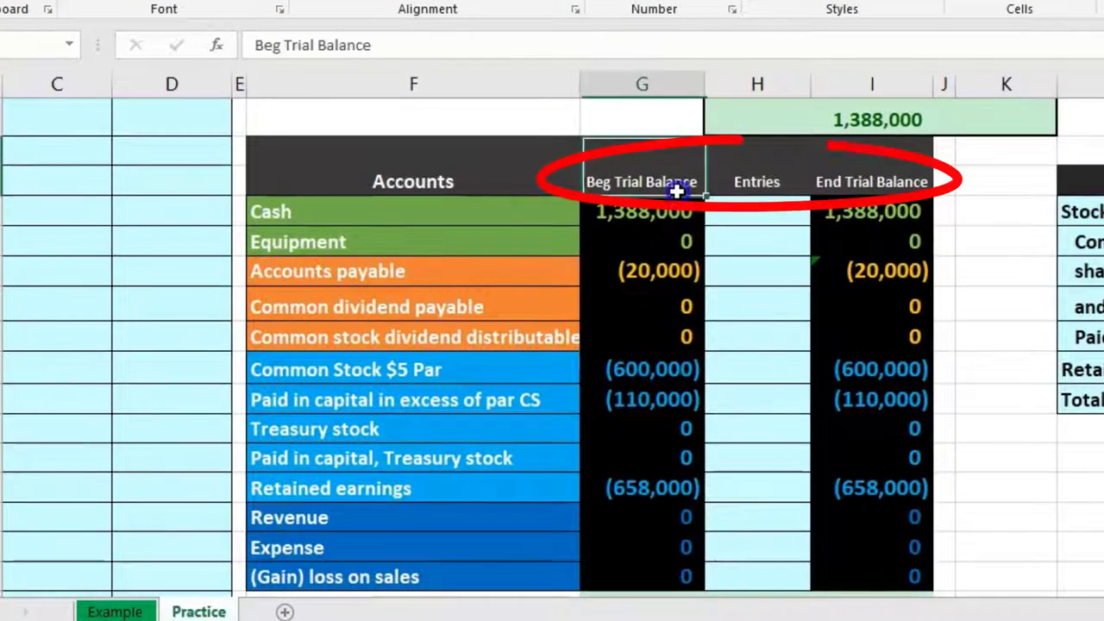
{"action": "left_click", "coordinate": [730, 183]}
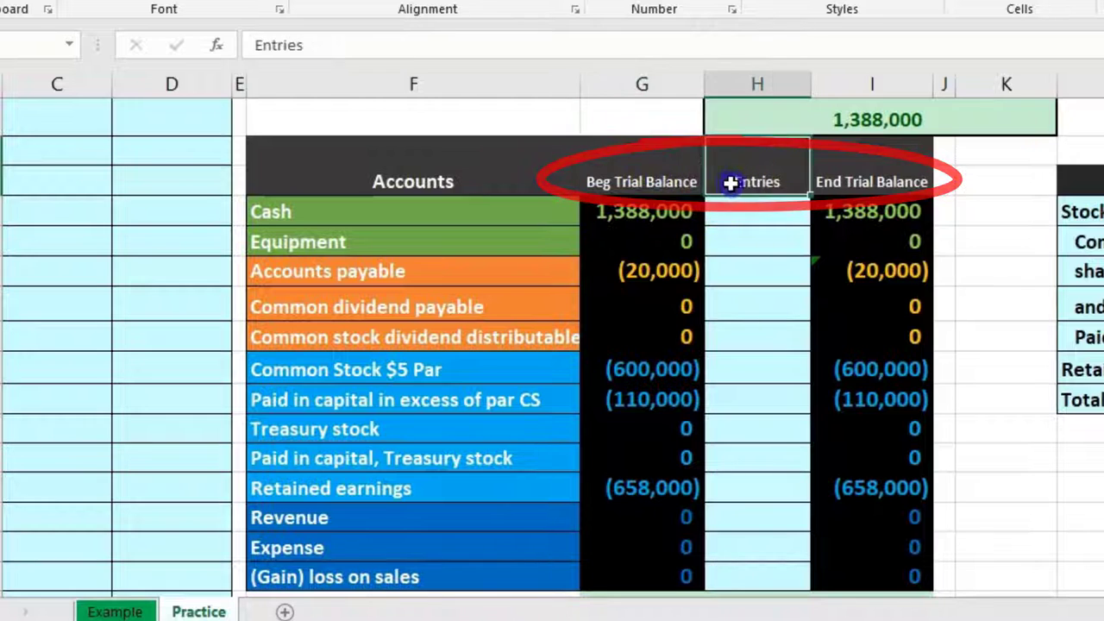
{"action": "left_click", "coordinate": [828, 179]}
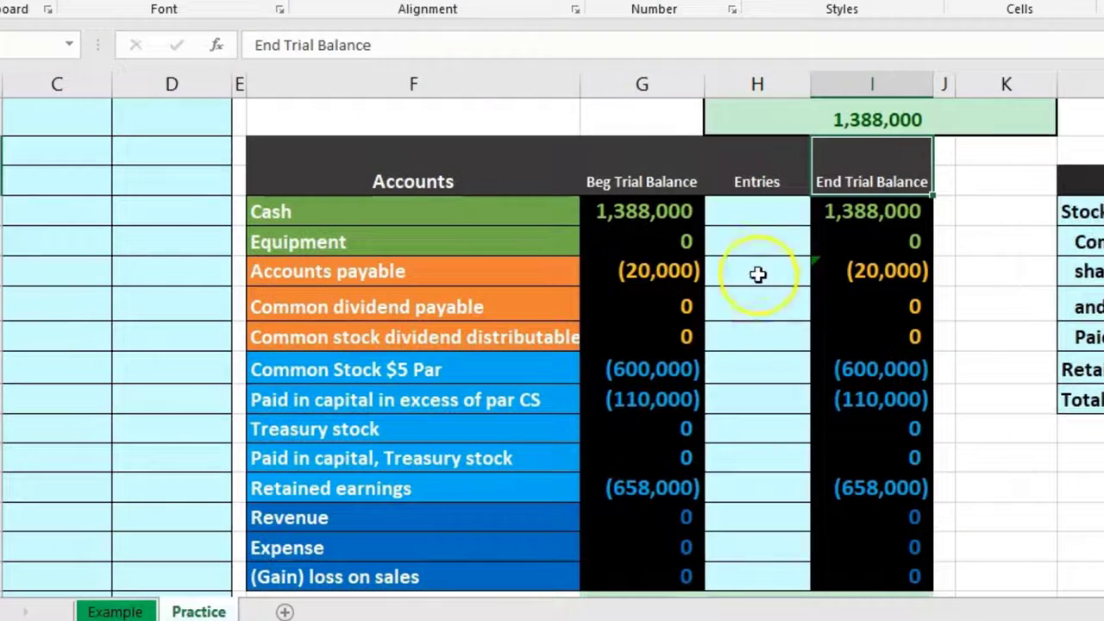
Step: Examine the account groups in the trial balance: assets, liabilities, equity, and the revenue, expense and gain or loss accounts
{"action": "left_click_drag", "start_coordinate": [511, 215], "coordinate": [506, 241]}
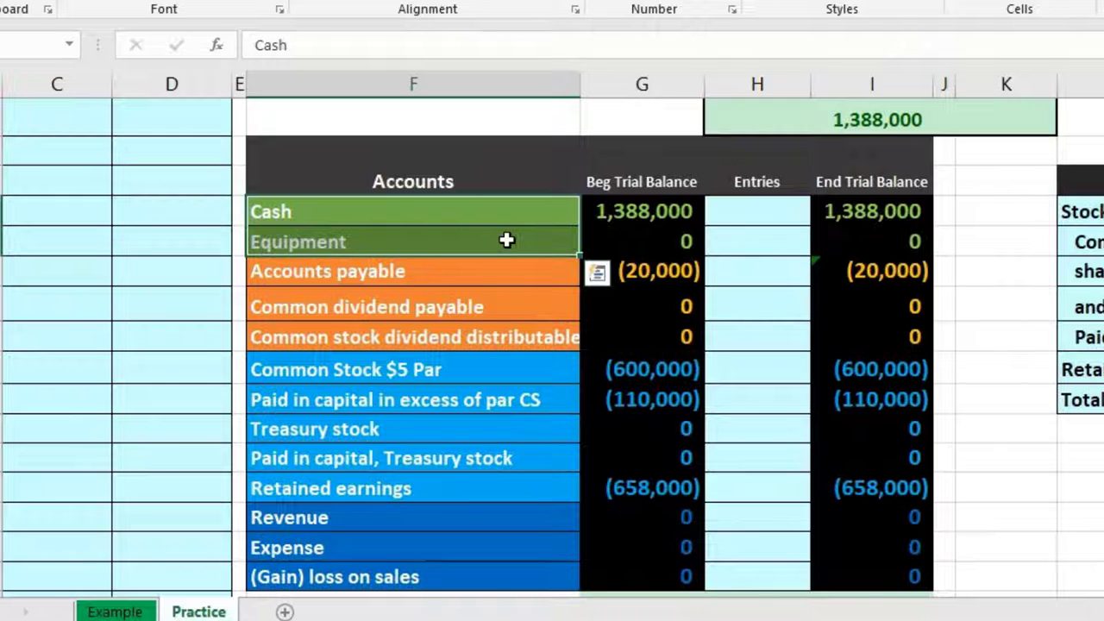
{"action": "left_click_drag", "start_coordinate": [504, 271], "coordinate": [498, 308]}
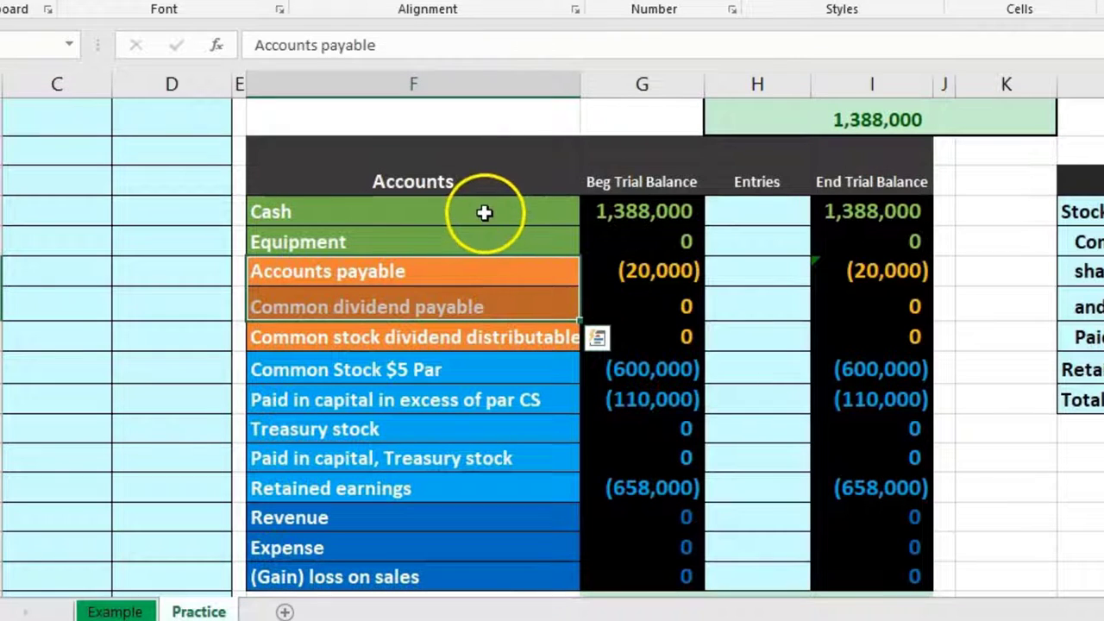
{"action": "left_click_drag", "start_coordinate": [485, 212], "coordinate": [474, 326]}
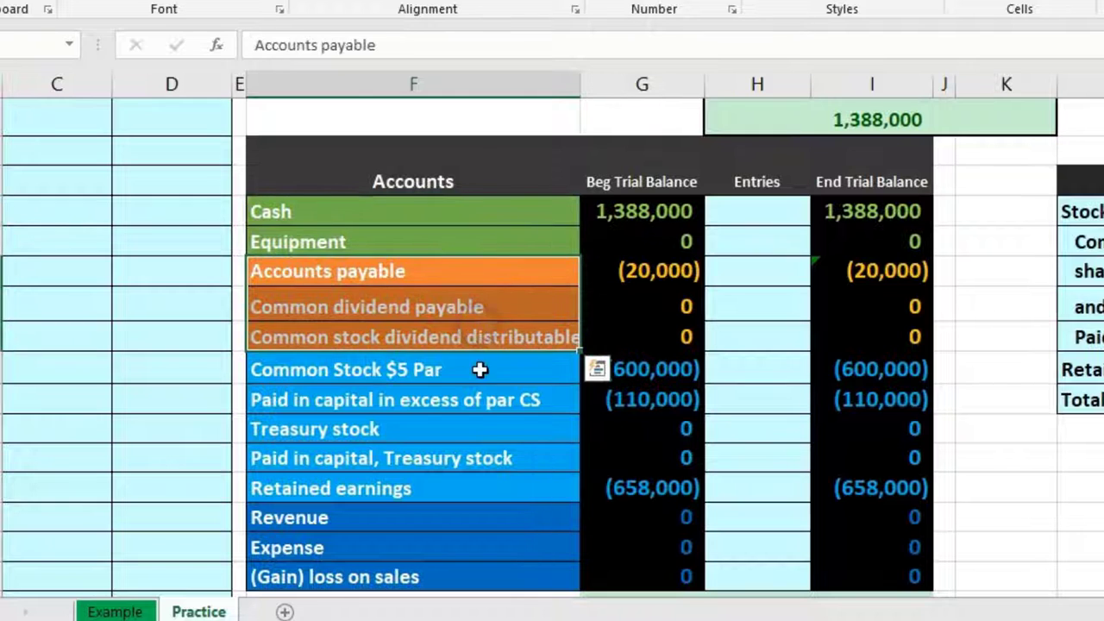
{"action": "left_click_drag", "start_coordinate": [481, 369], "coordinate": [491, 477]}
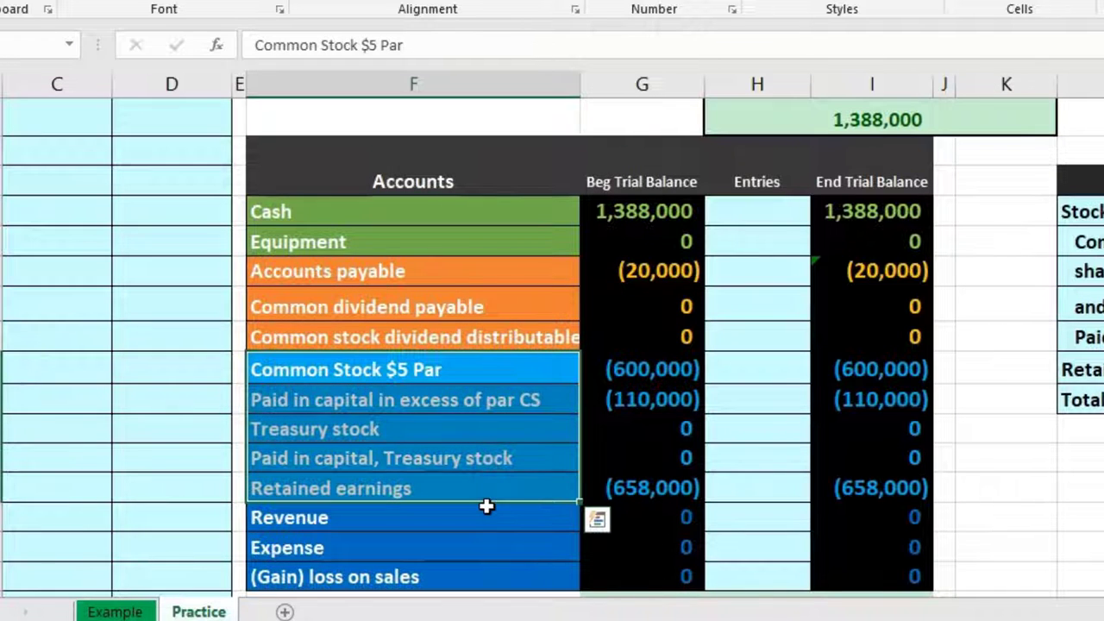
{"action": "left_click_drag", "start_coordinate": [495, 214], "coordinate": [491, 226]}
{"action": "left_click_drag", "start_coordinate": [491, 276], "coordinate": [495, 324]}
{"action": "left_click_drag", "start_coordinate": [500, 367], "coordinate": [499, 482]}
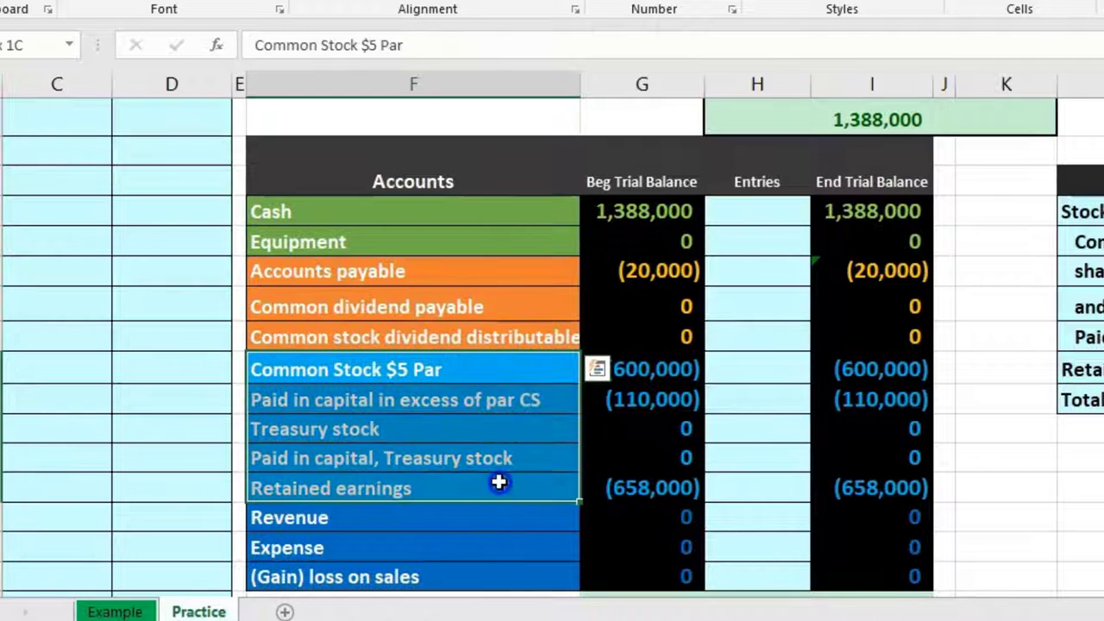
{"action": "scroll", "coordinate": [496, 470], "scroll_direction": "down", "scroll_amount": 1}
{"action": "left_click_drag", "start_coordinate": [479, 421], "coordinate": [486, 475]}
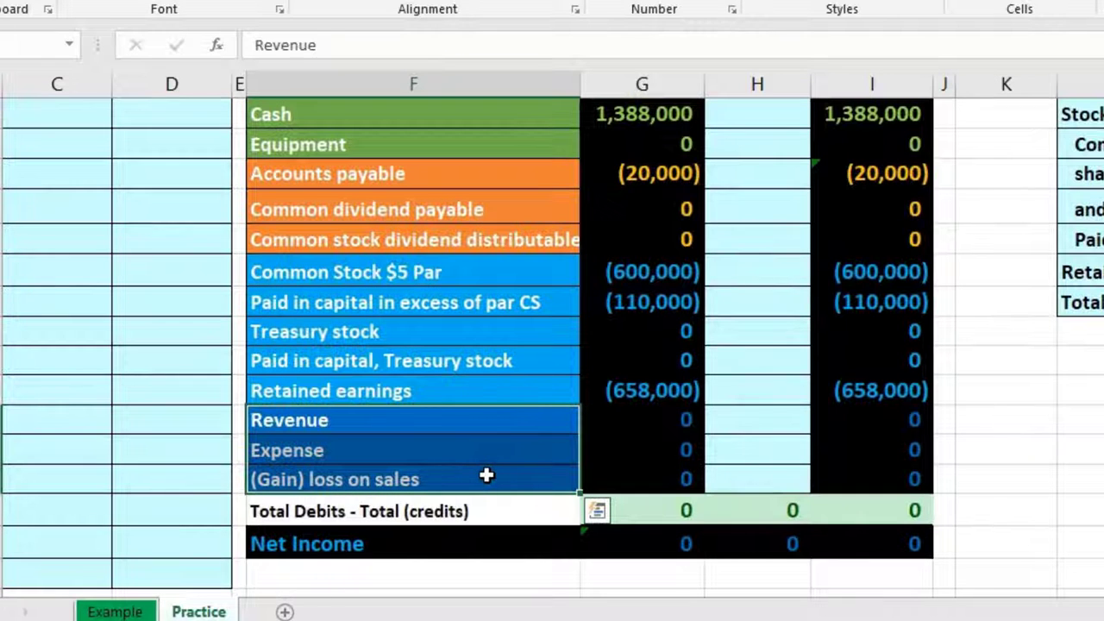
Step: Examine the beginning balances of cash and accounts payable and the formula behind the beginning total of debits minus credits
{"action": "scroll", "coordinate": [486, 475], "scroll_direction": "up", "scroll_amount": 1}
{"action": "left_click", "coordinate": [641, 211]}
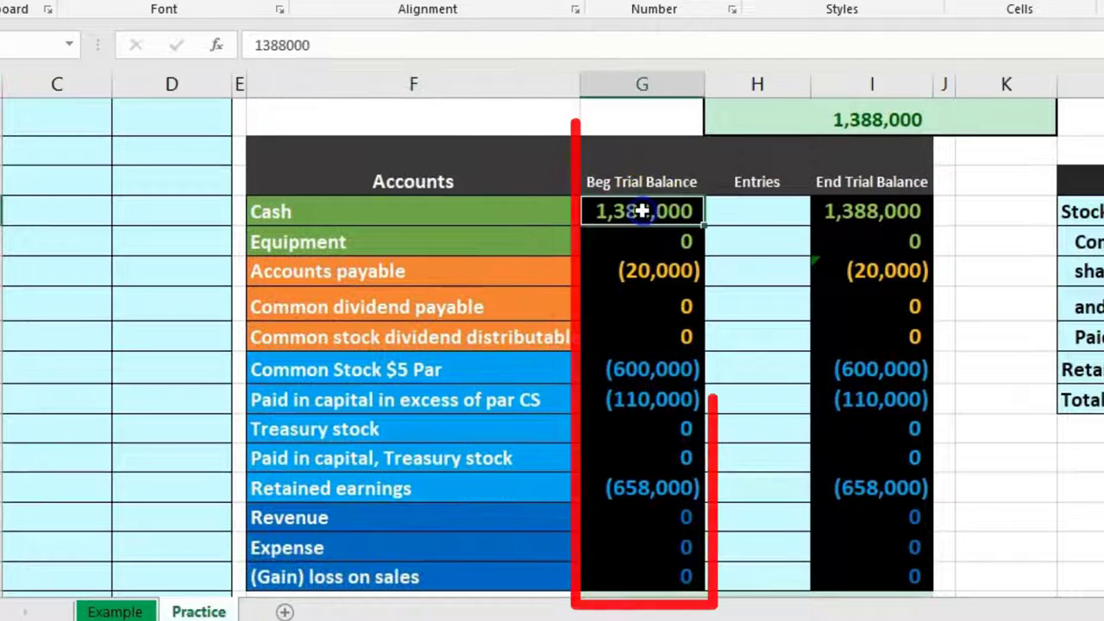
{"action": "left_click", "coordinate": [638, 259]}
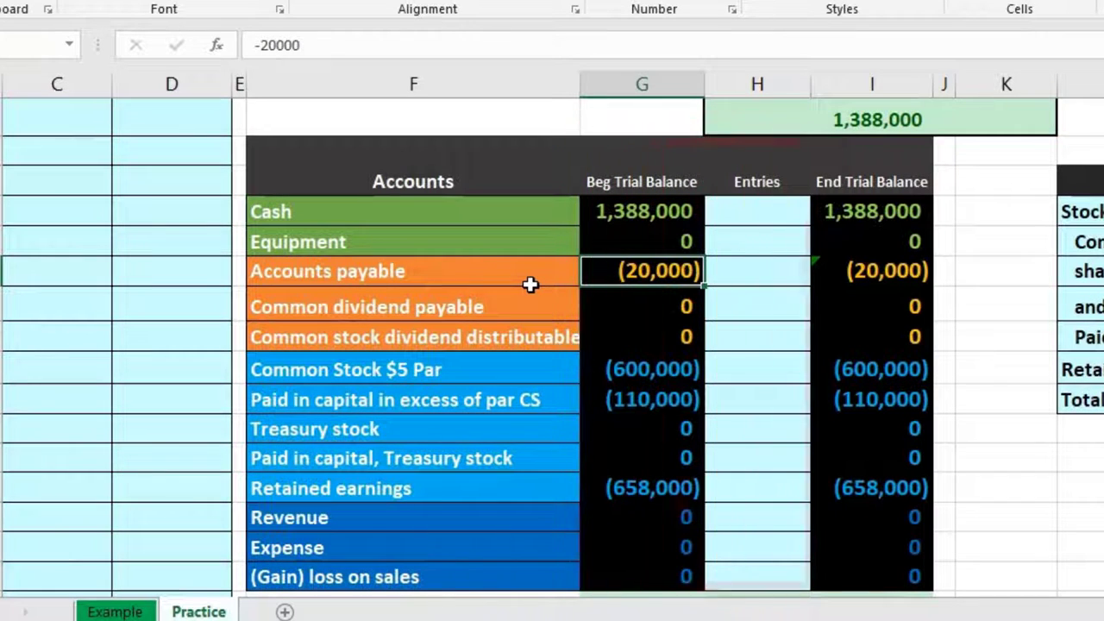
{"action": "scroll", "coordinate": [530, 285], "scroll_direction": "down", "scroll_amount": 1}
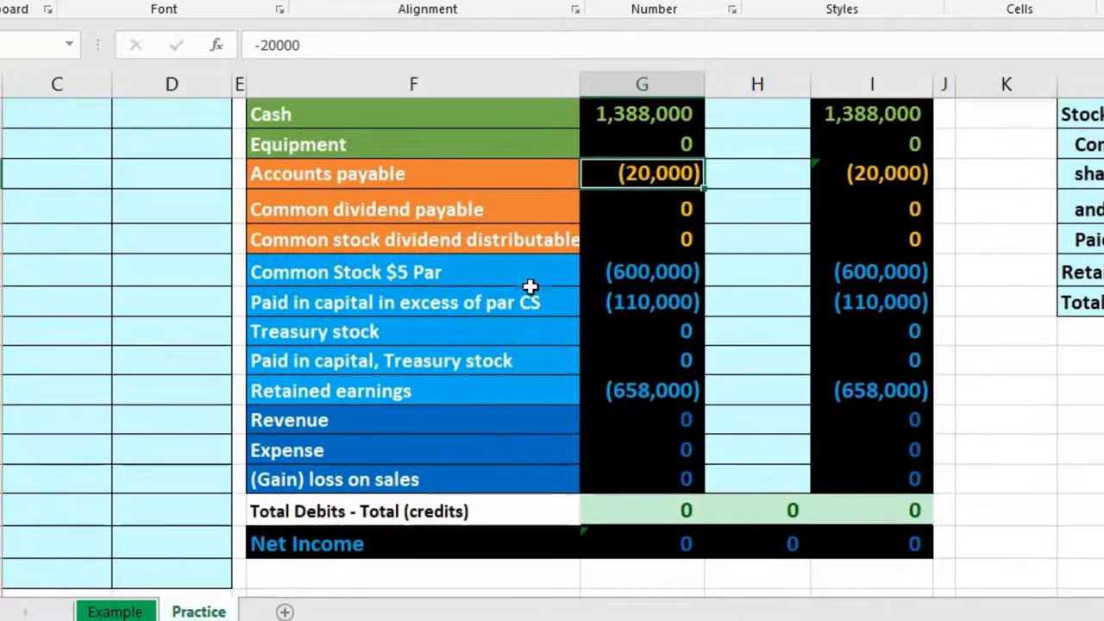
{"action": "left_click", "coordinate": [634, 509]}
{"action": "key", "text": "alt+equal"}
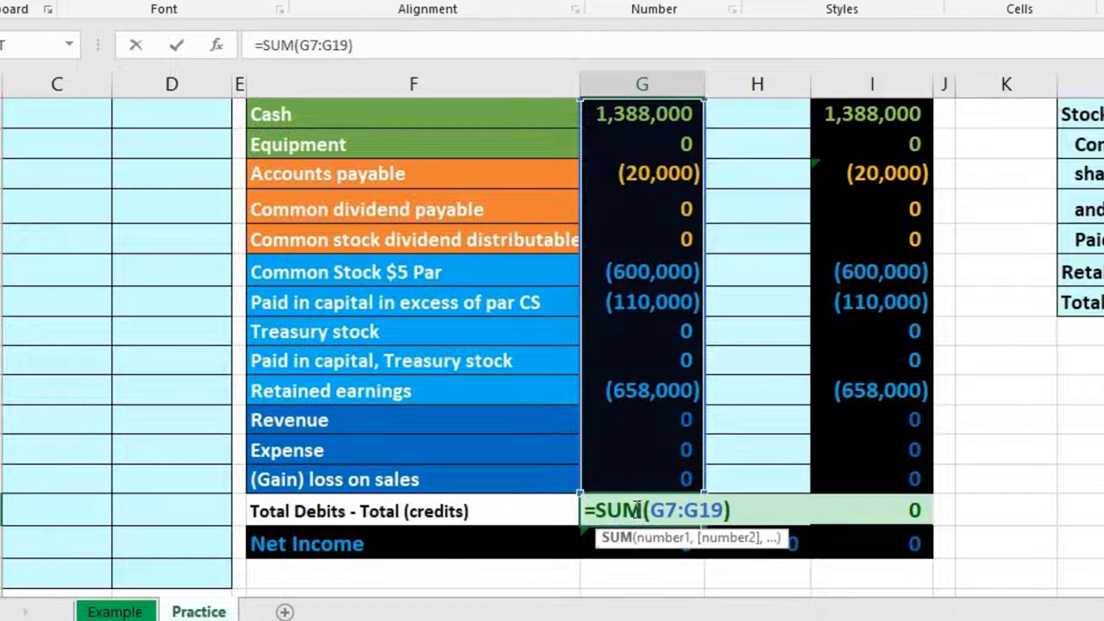
{"action": "key", "text": "Return"}
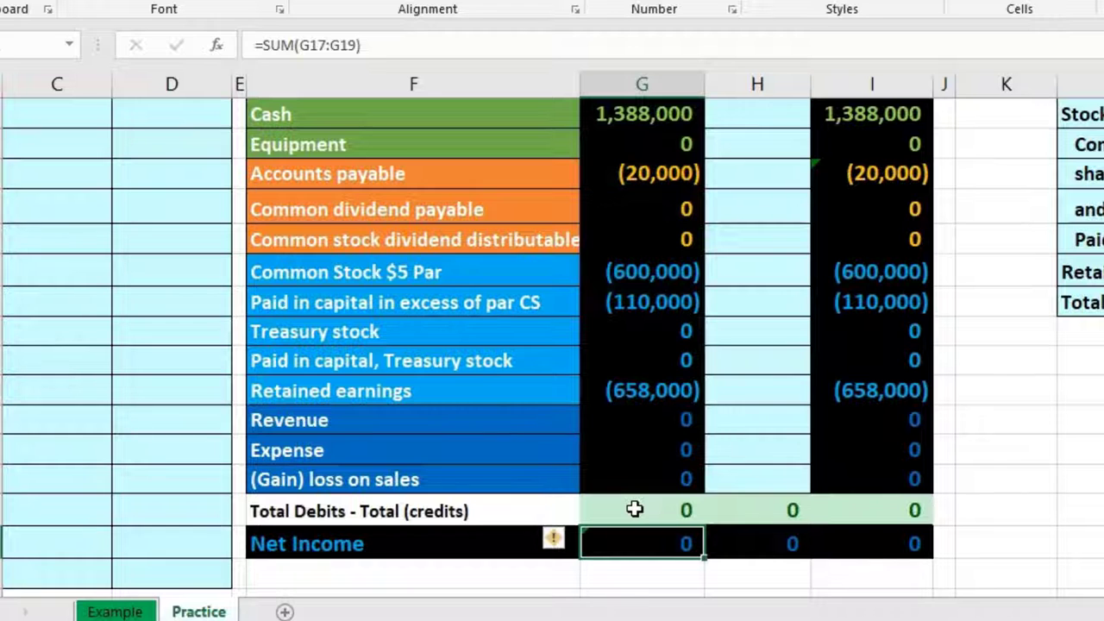
{"action": "left_click", "coordinate": [634, 509]}
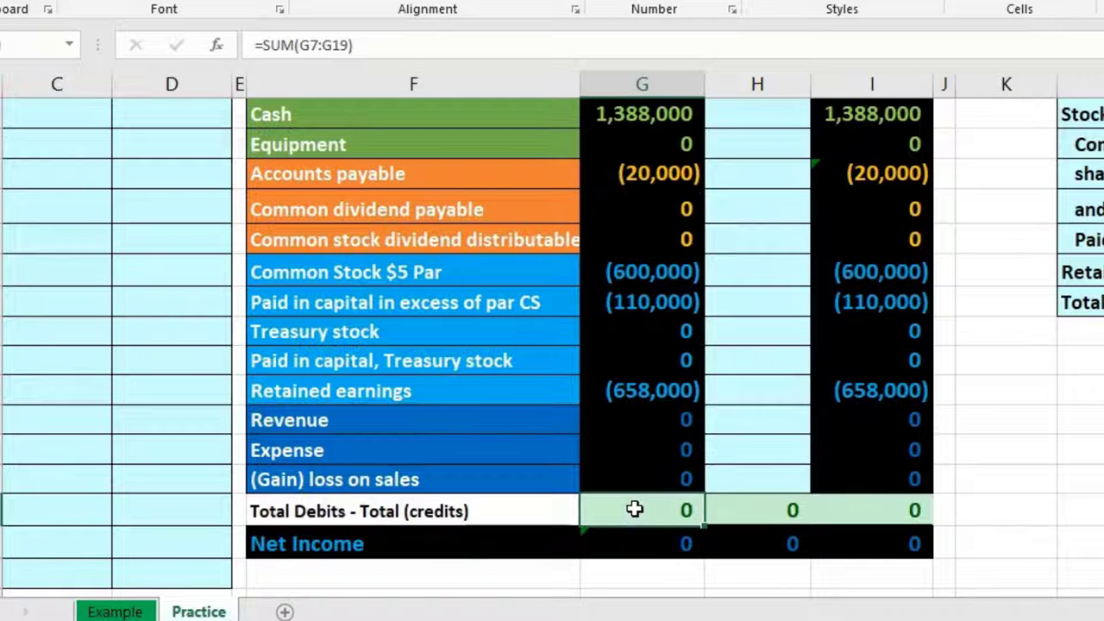
Step: Examine the beginning balances of the income statement accounts, the common stock and paid-in capital accounts, and retained earnings
{"action": "mouse_move", "coordinate": [552, 419]}
{"action": "left_mouse_down"}
{"action": "mouse_move", "coordinate": [578, 414]}
{"action": "mouse_move", "coordinate": [663, 454]}
{"action": "mouse_move", "coordinate": [663, 470]}
{"action": "left_mouse_up"}
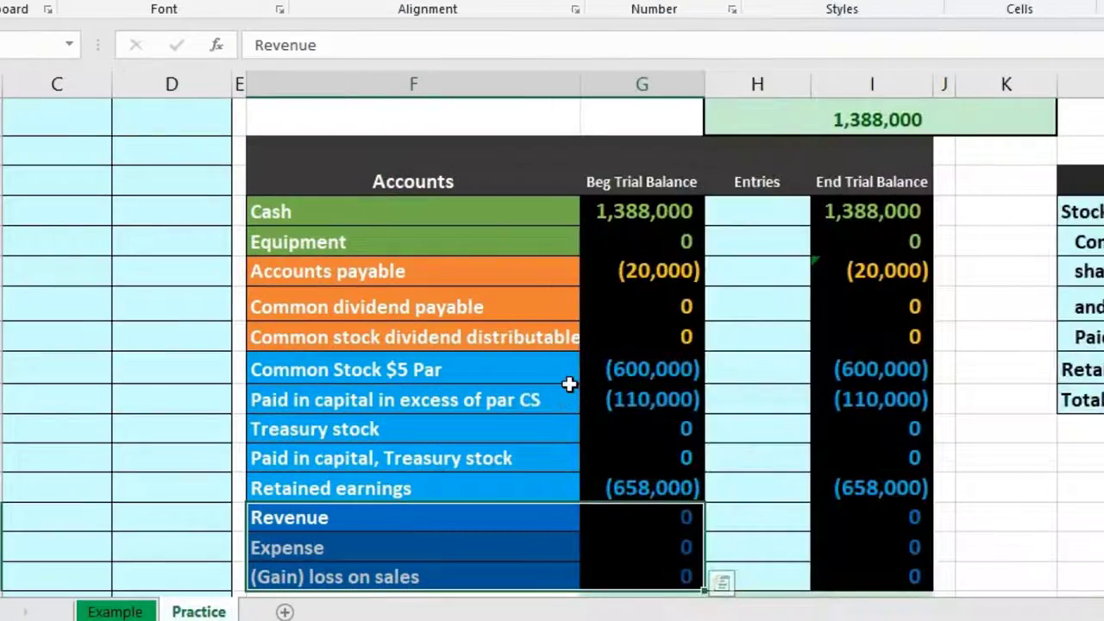
{"action": "left_click", "coordinate": [598, 396]}
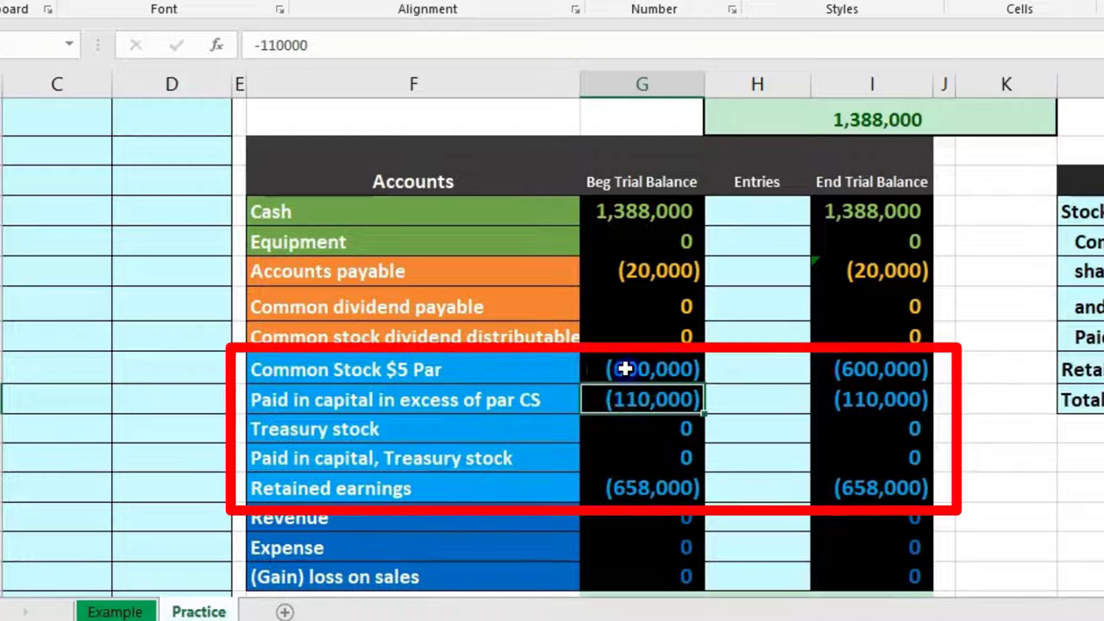
{"action": "left_click_drag", "start_coordinate": [624, 369], "coordinate": [636, 474]}
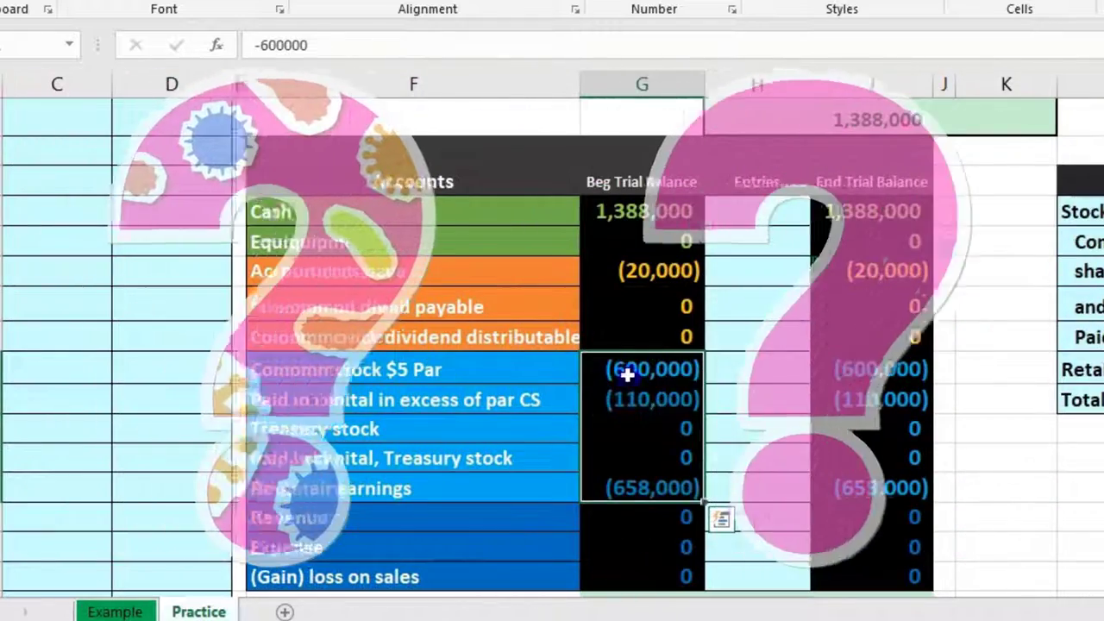
{"action": "left_click_drag", "start_coordinate": [627, 373], "coordinate": [627, 386]}
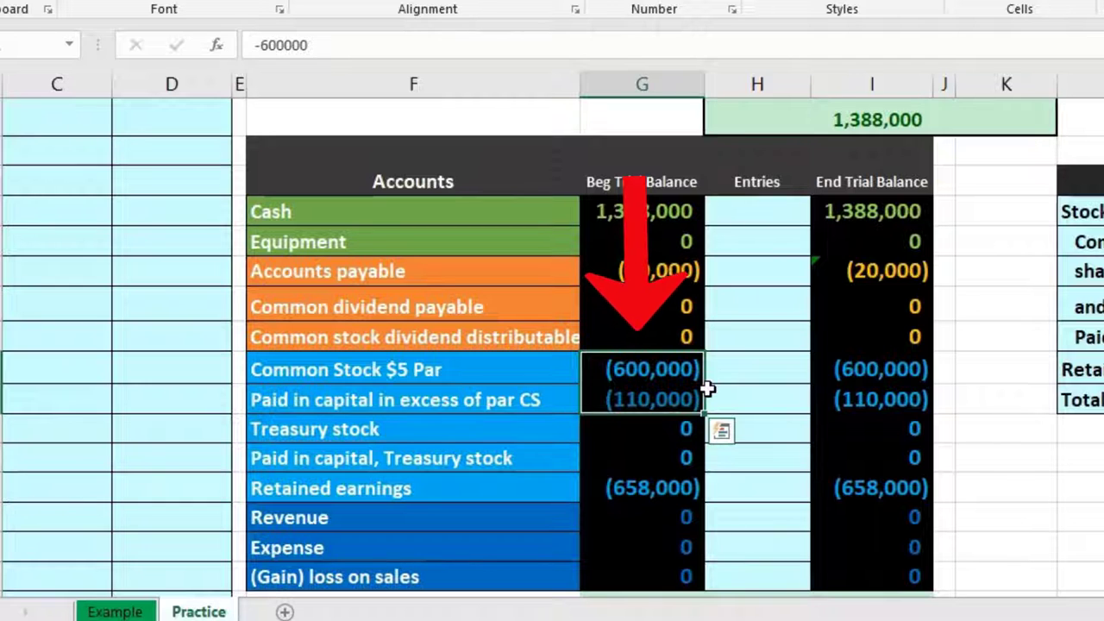
{"action": "left_click", "coordinate": [683, 487]}
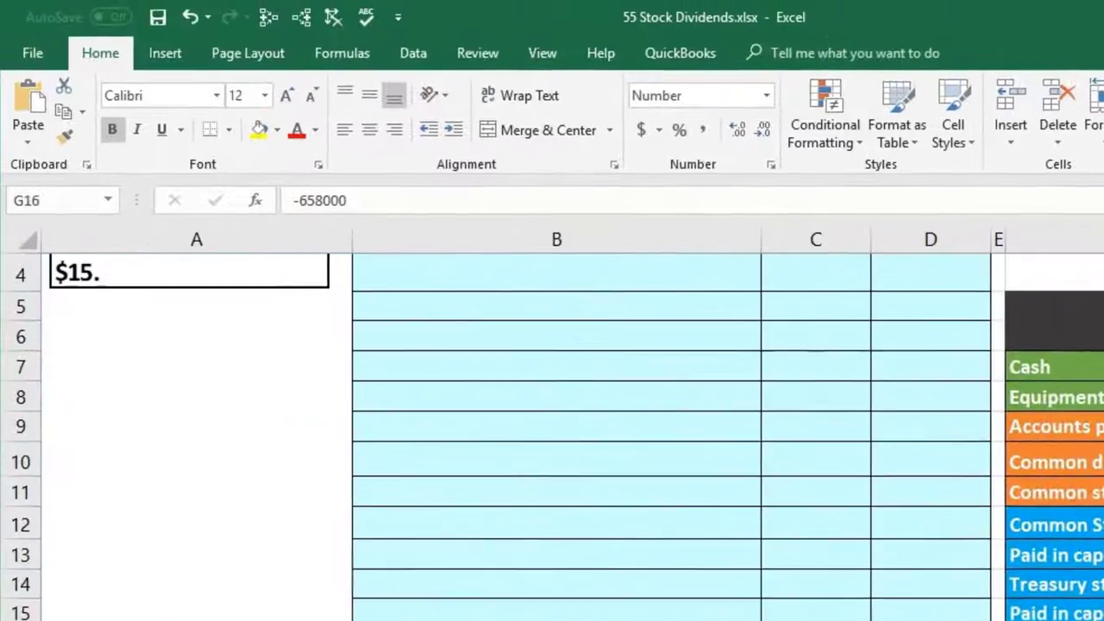
Step: Review the 10% stock dividend problem text and locate the retained earnings account and its beginning balance
{"action": "scroll", "coordinate": [570, 531], "scroll_direction": "up", "scroll_amount": 1}
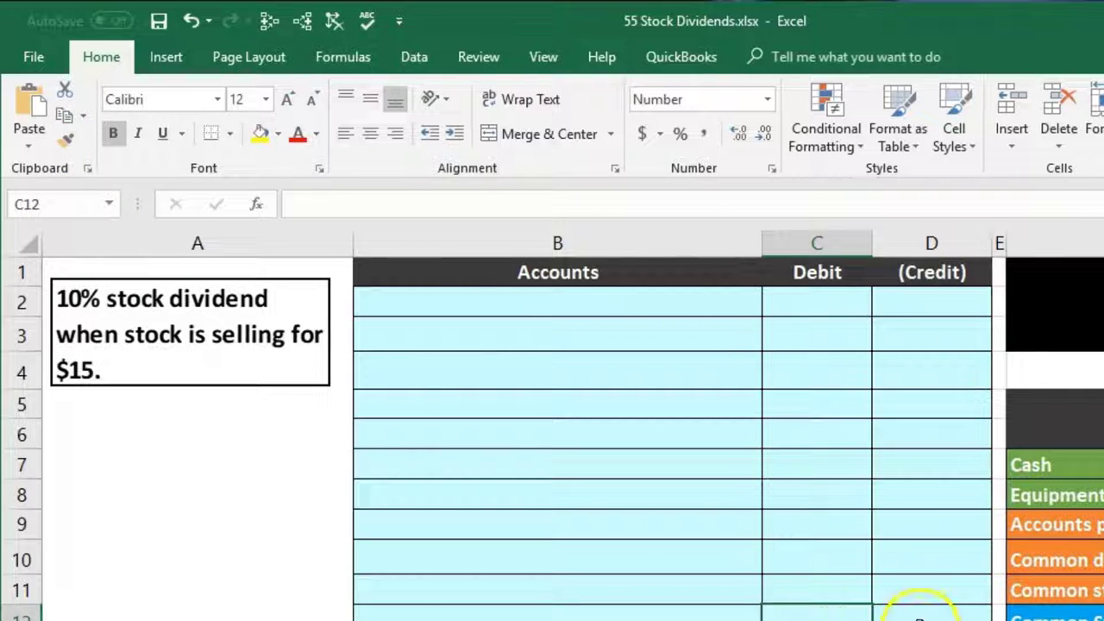
{"action": "scroll", "coordinate": [862, 460], "scroll_direction": "right", "scroll_amount": 1}
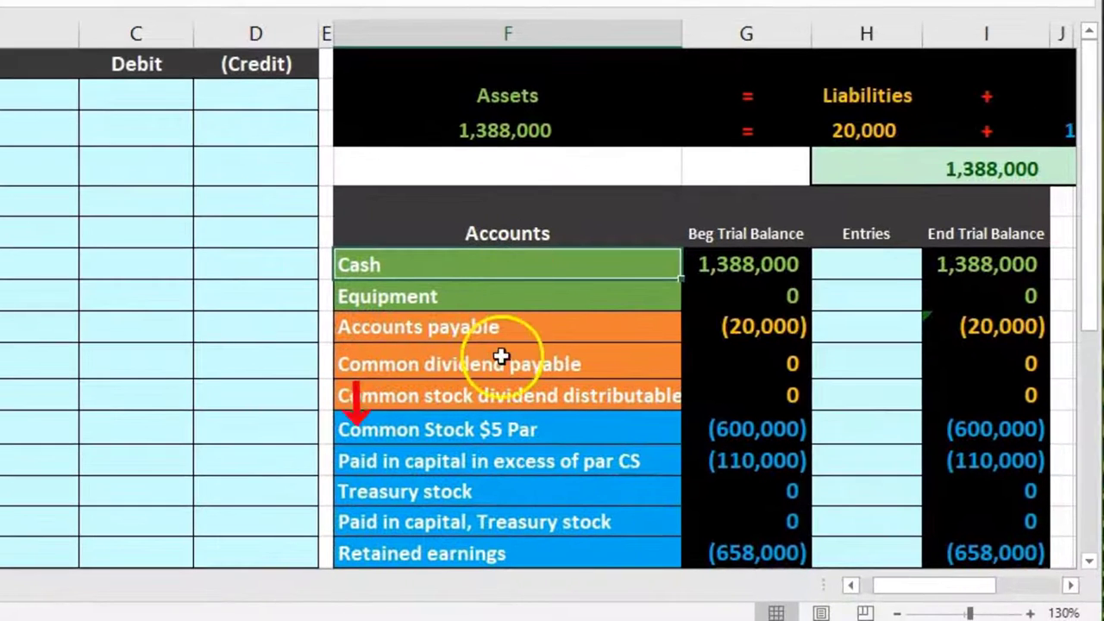
{"action": "left_click", "coordinate": [543, 547]}
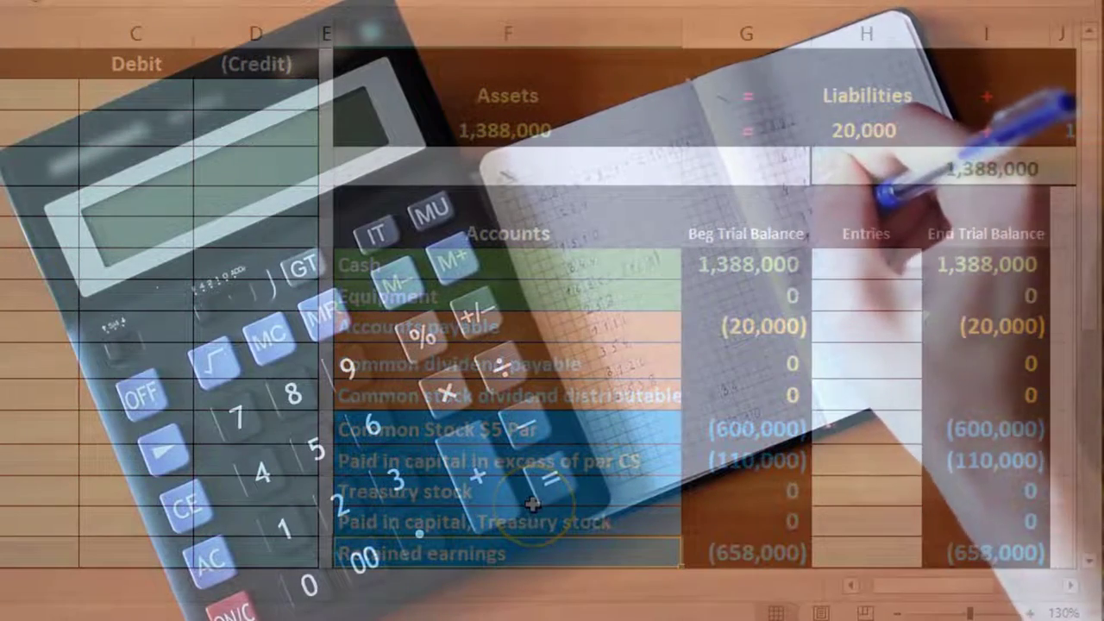
{"action": "scroll", "coordinate": [530, 517], "scroll_direction": "down", "scroll_amount": 1}
{"action": "left_click", "coordinate": [719, 457]}
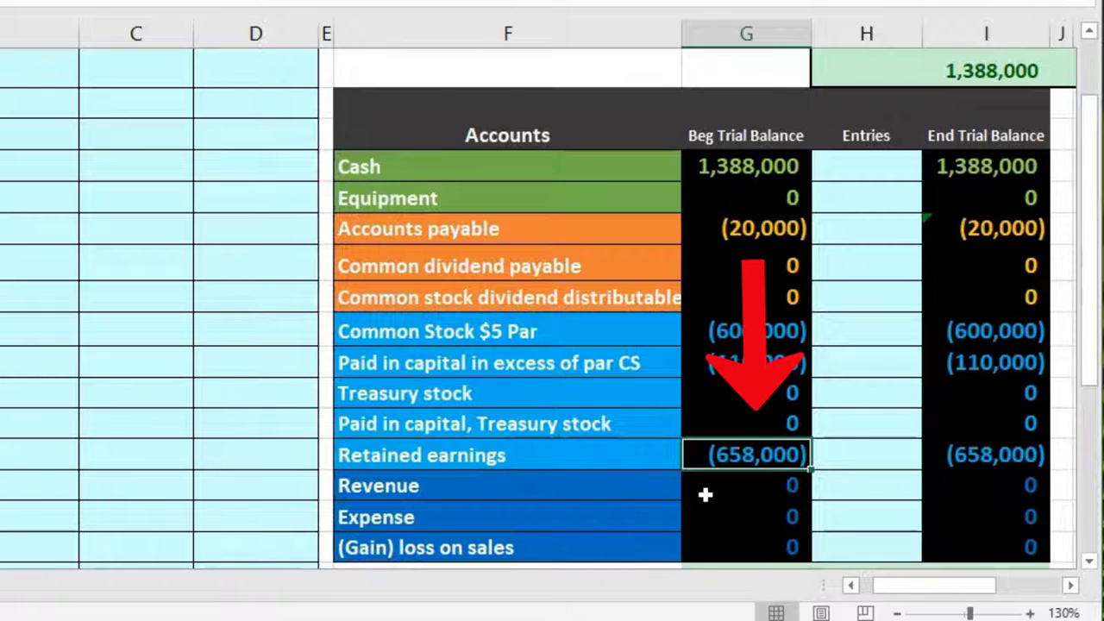
Step: Check the sums of the beginning balances for assets with liabilities, total equity, and common stock with paid-in capital, plus retained earnings
{"action": "left_click_drag", "start_coordinate": [750, 331], "coordinate": [750, 359]}
{"action": "left_click_drag", "start_coordinate": [743, 170], "coordinate": [749, 288]}
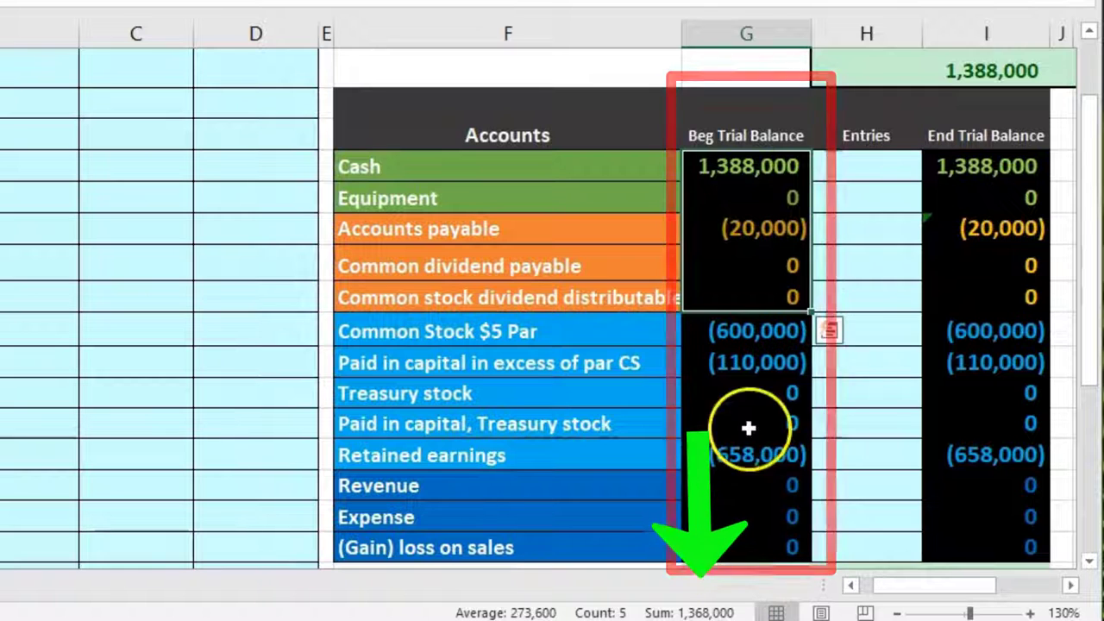
{"action": "left_click_drag", "start_coordinate": [747, 330], "coordinate": [747, 440]}
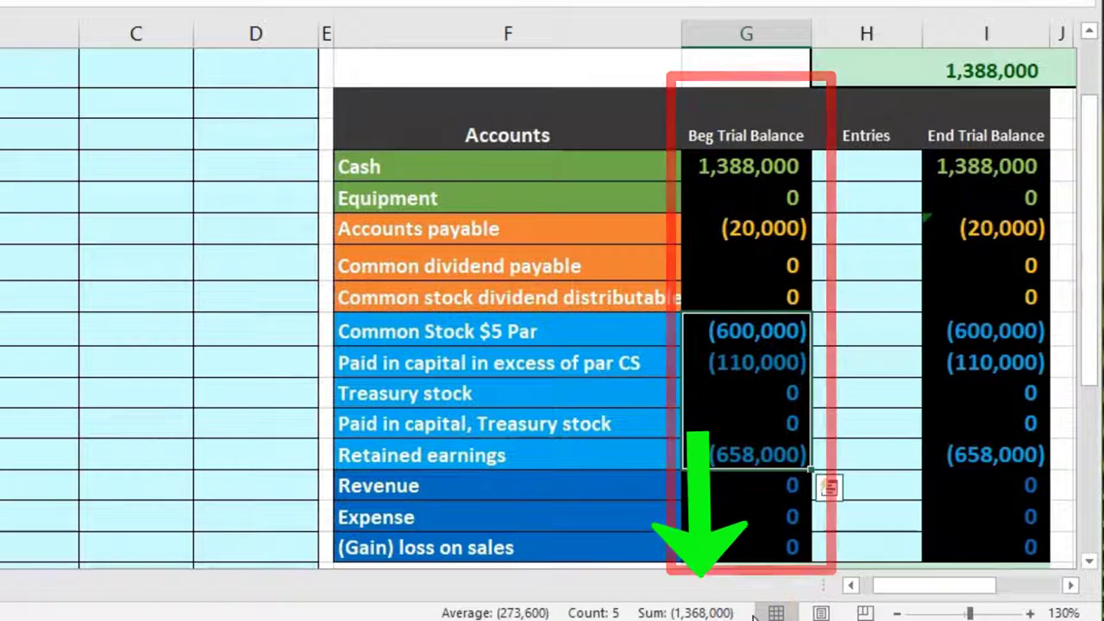
{"action": "left_click", "coordinate": [757, 587]}
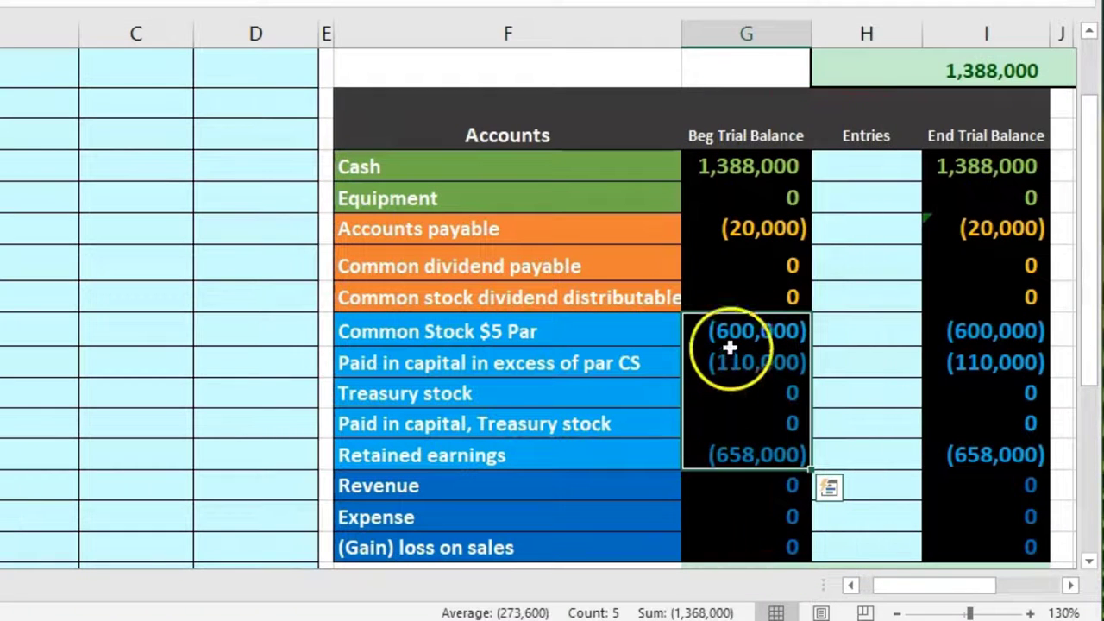
{"action": "left_click_drag", "start_coordinate": [730, 339], "coordinate": [730, 365]}
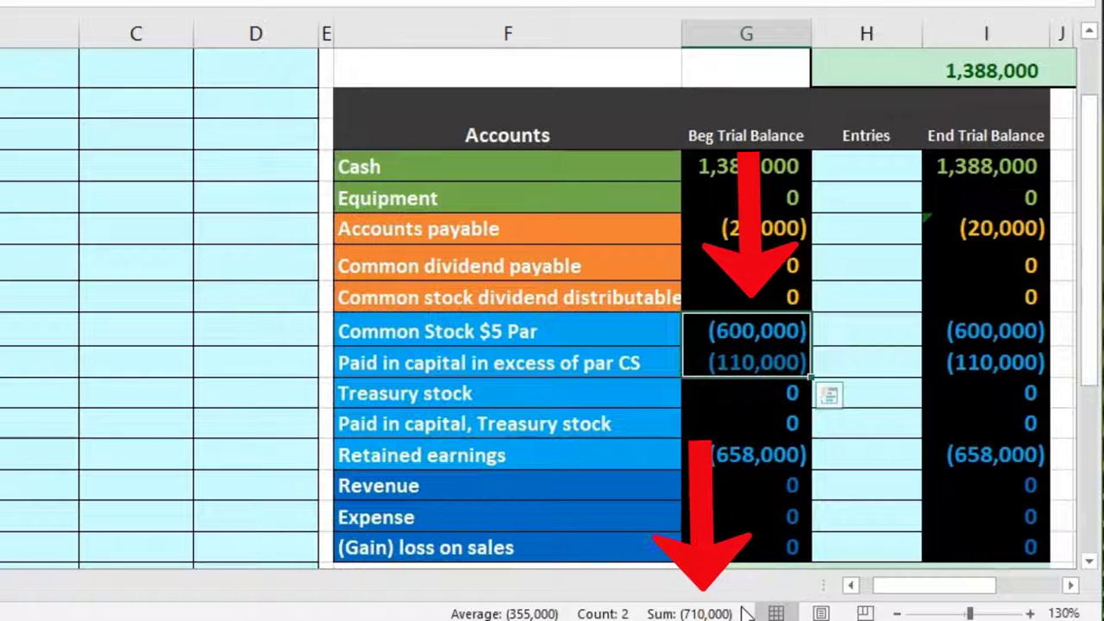
{"action": "left_click", "coordinate": [759, 461]}
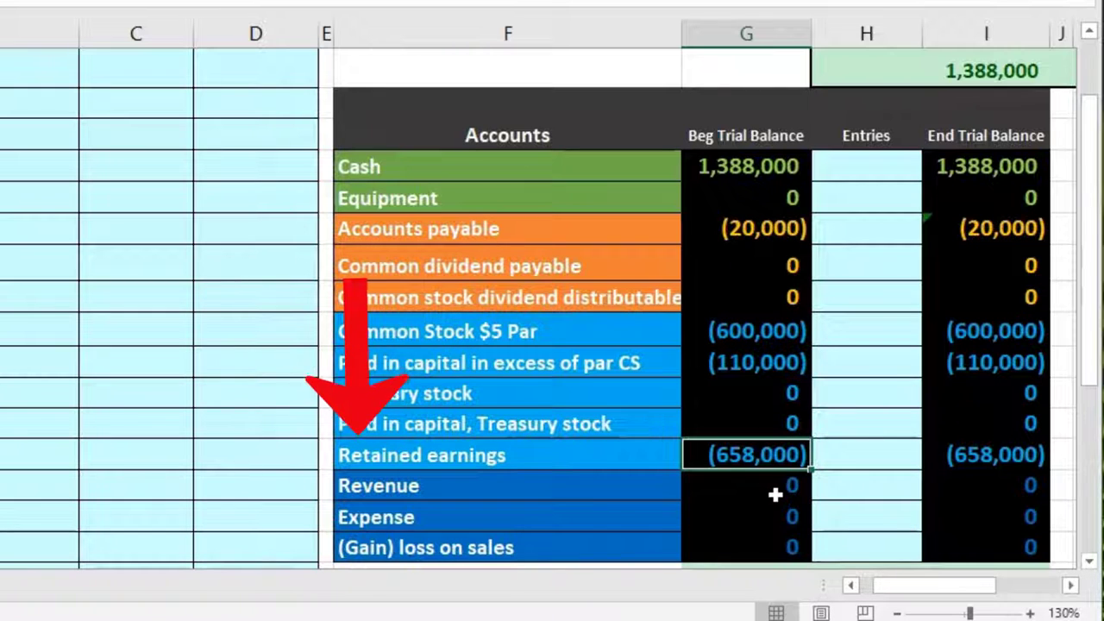
Step: Copy the Retained earnings account name from the trial balance for the journal entry
{"action": "left_click", "coordinate": [589, 457]}
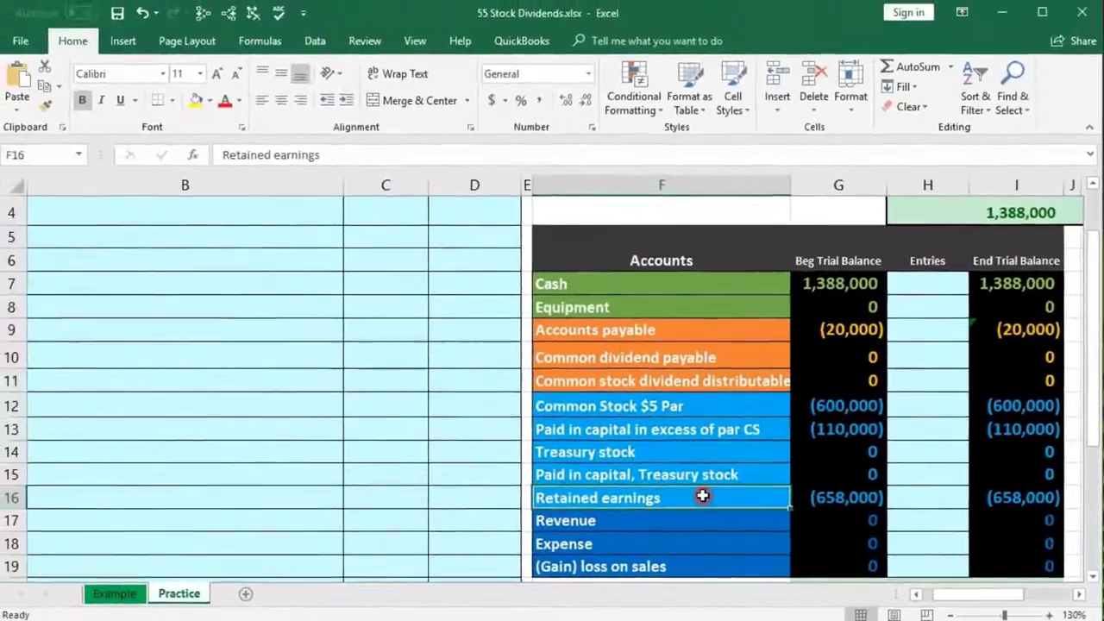
{"action": "right_click", "coordinate": [703, 495]}
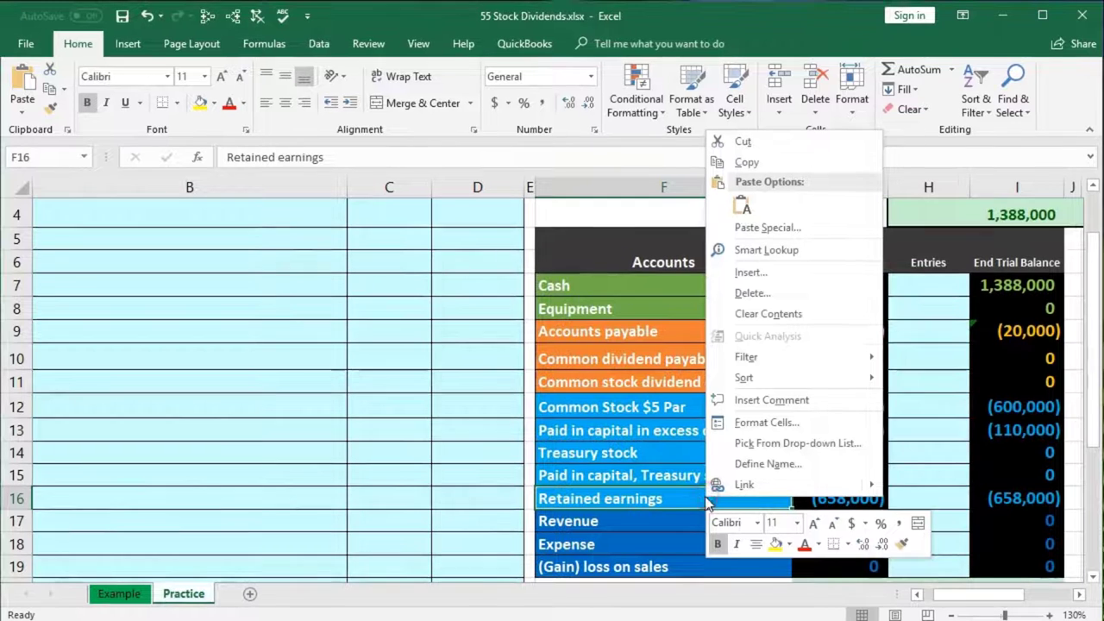
{"action": "left_click", "coordinate": [738, 157]}
{"action": "scroll", "coordinate": [270, 385], "scroll_direction": "up", "scroll_amount": 1}
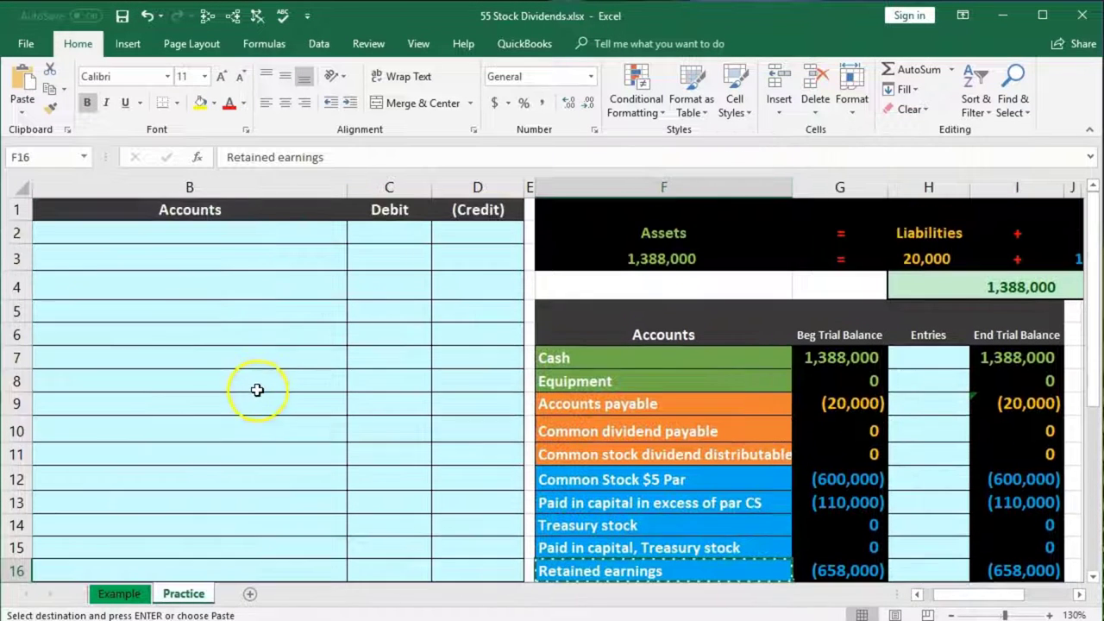
Step: Paste the copied Retained earnings account name as values only into cell B2 of the journal entry
{"action": "left_click", "coordinate": [148, 227]}
{"action": "right_click", "coordinate": [149, 229]}
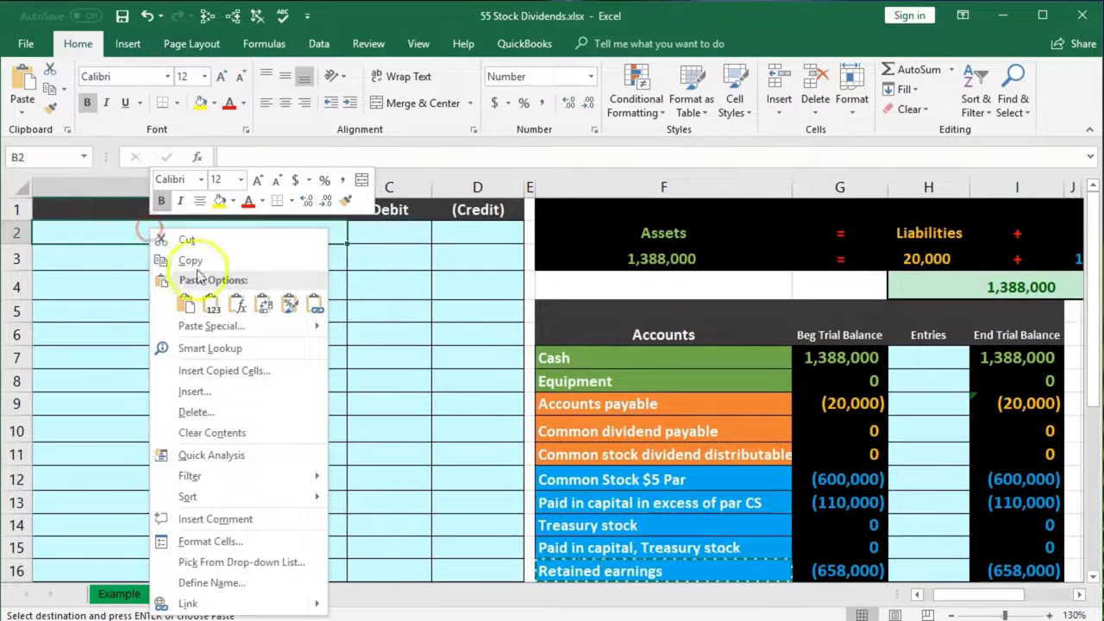
{"action": "left_click", "coordinate": [216, 295]}
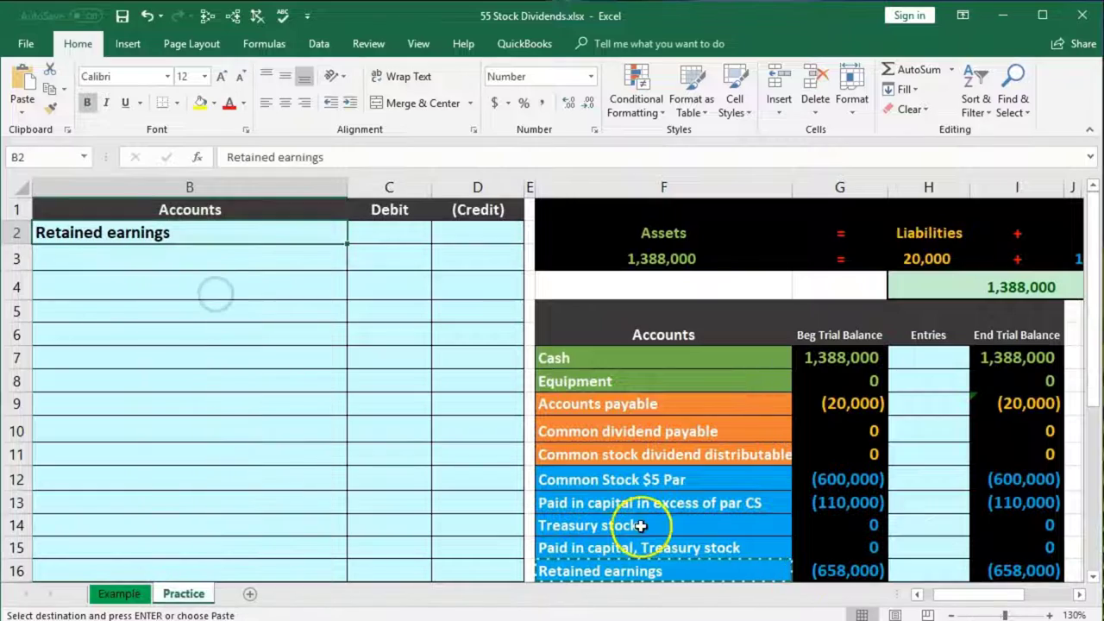
Step: Open Calculator and divide the 600,000 common stock balance by the $5 par value to get the share count
{"action": "left_click", "coordinate": [918, 595]}
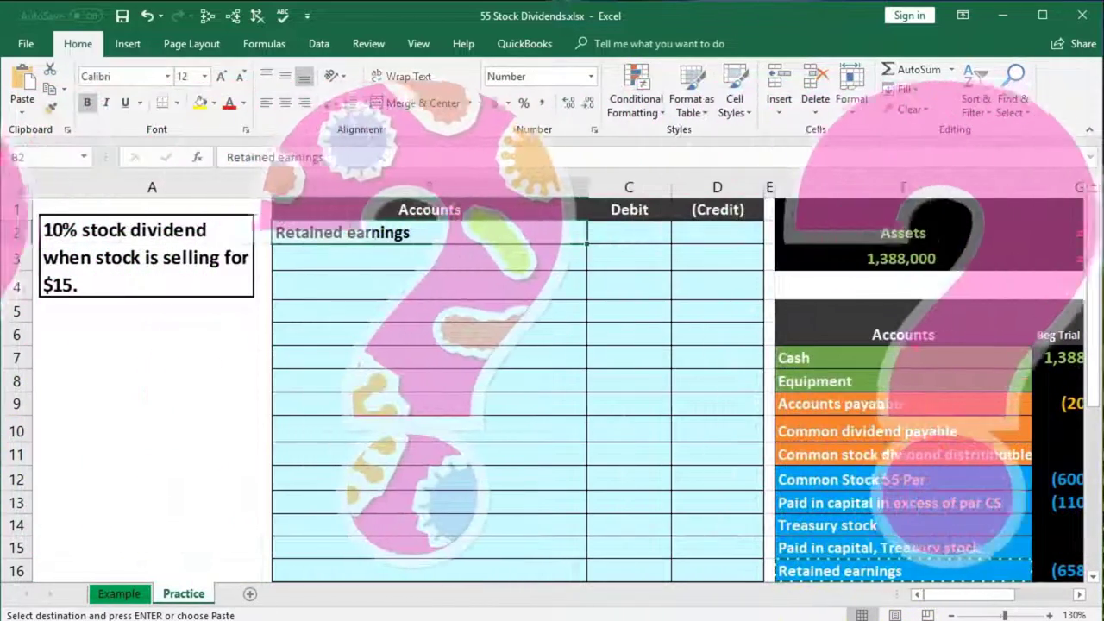
{"action": "key", "text": "XF86Calculator"}
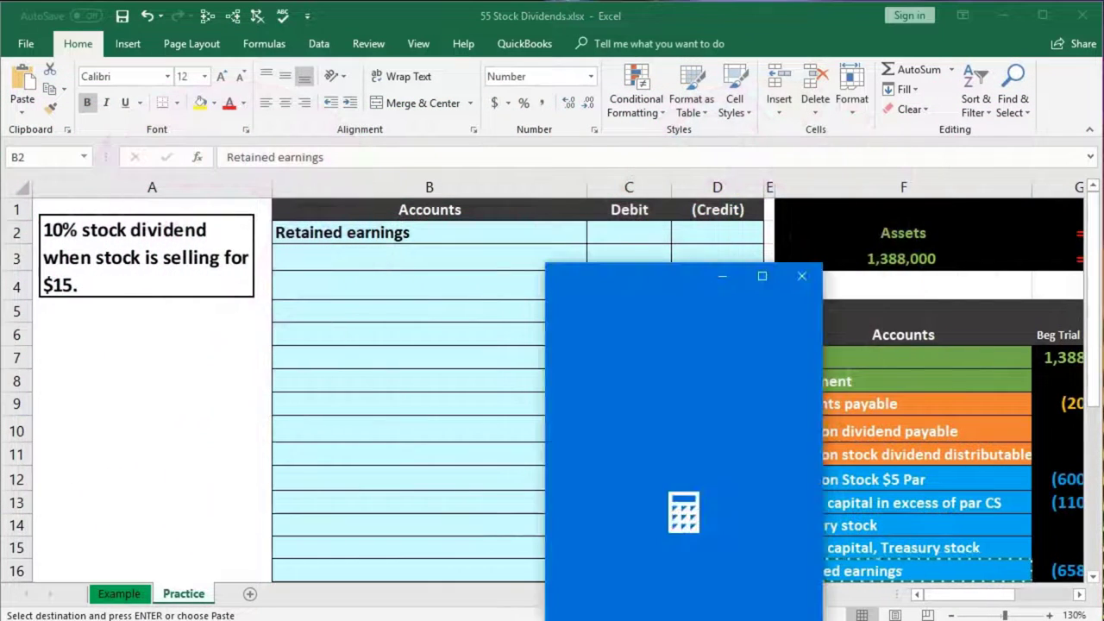
{"action": "left_click_drag", "start_coordinate": [663, 278], "coordinate": [599, 273]}
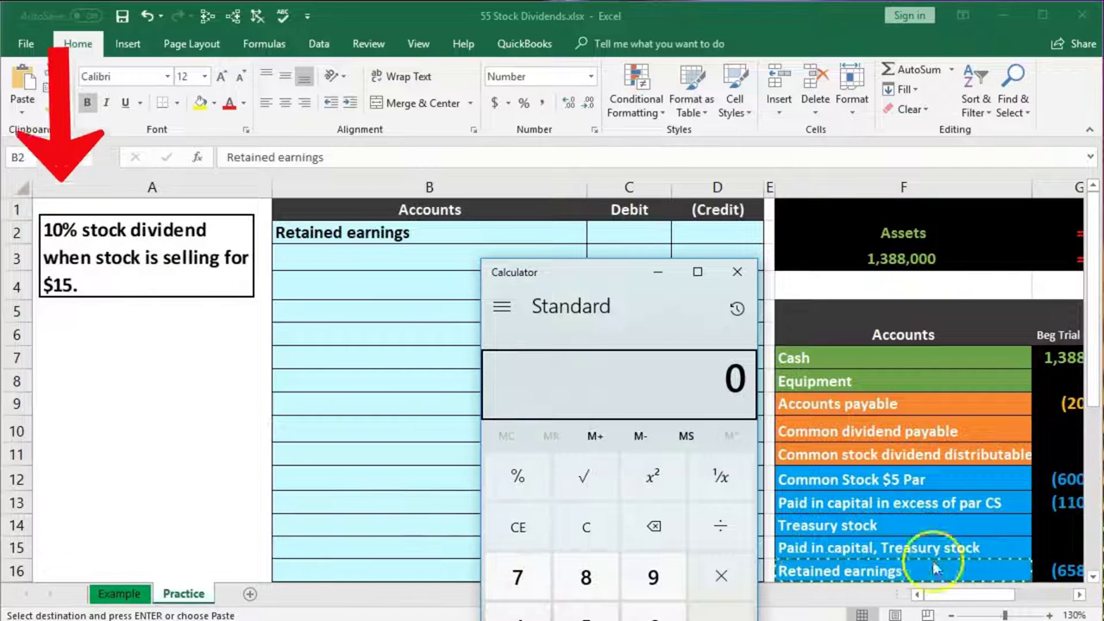
{"action": "left_click", "coordinate": [1054, 606]}
{"action": "left_click", "coordinate": [1078, 594]}
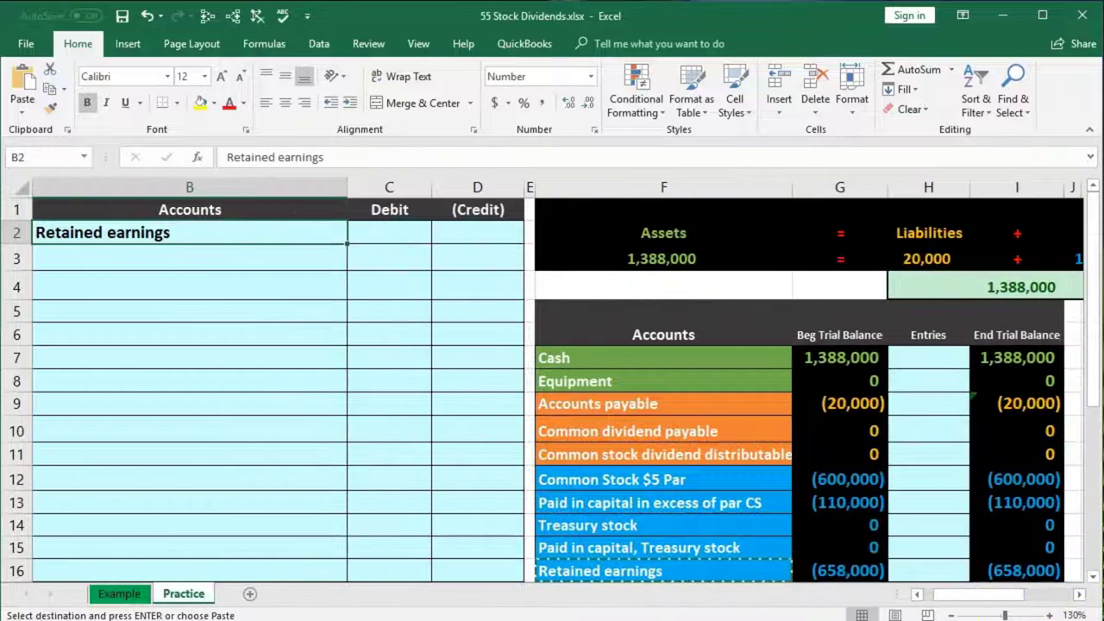
{"action": "key", "text": "alt+Tab"}
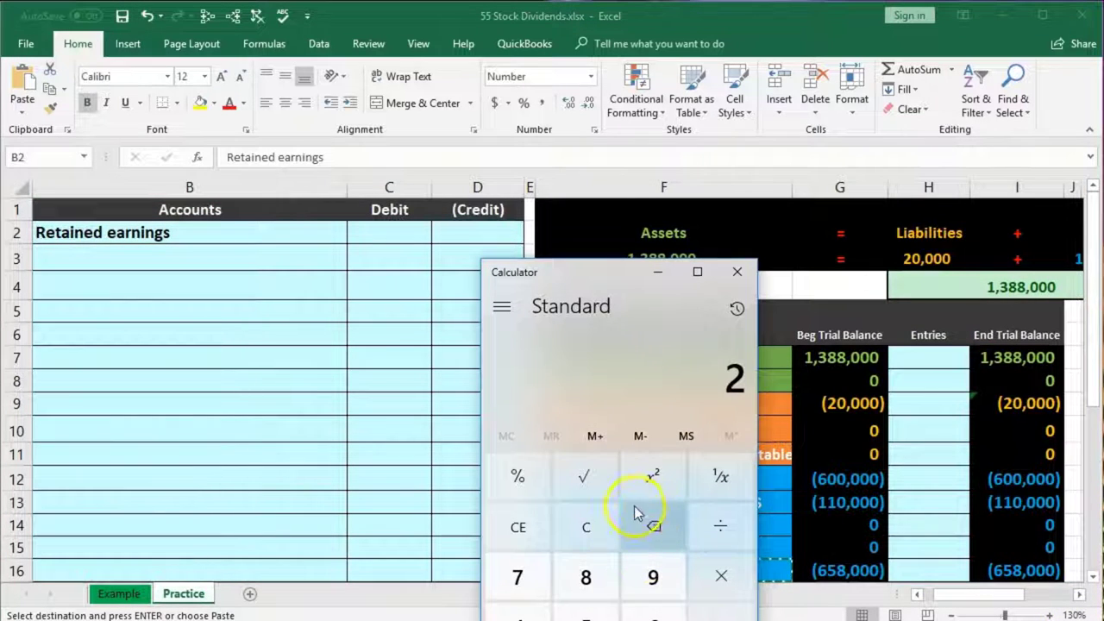
{"action": "left_click", "coordinate": [677, 518]}
{"action": "left_click_drag", "start_coordinate": [621, 272], "coordinate": [389, 296]}
{"action": "left_click", "coordinate": [367, 545]}
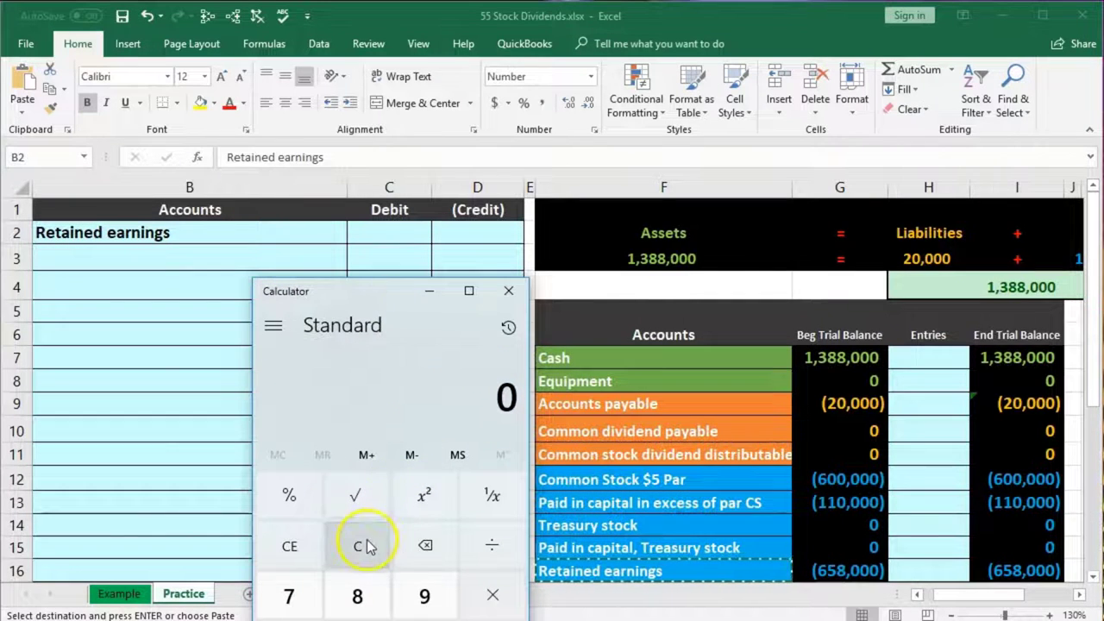
{"action": "type", "text": "600000/"}
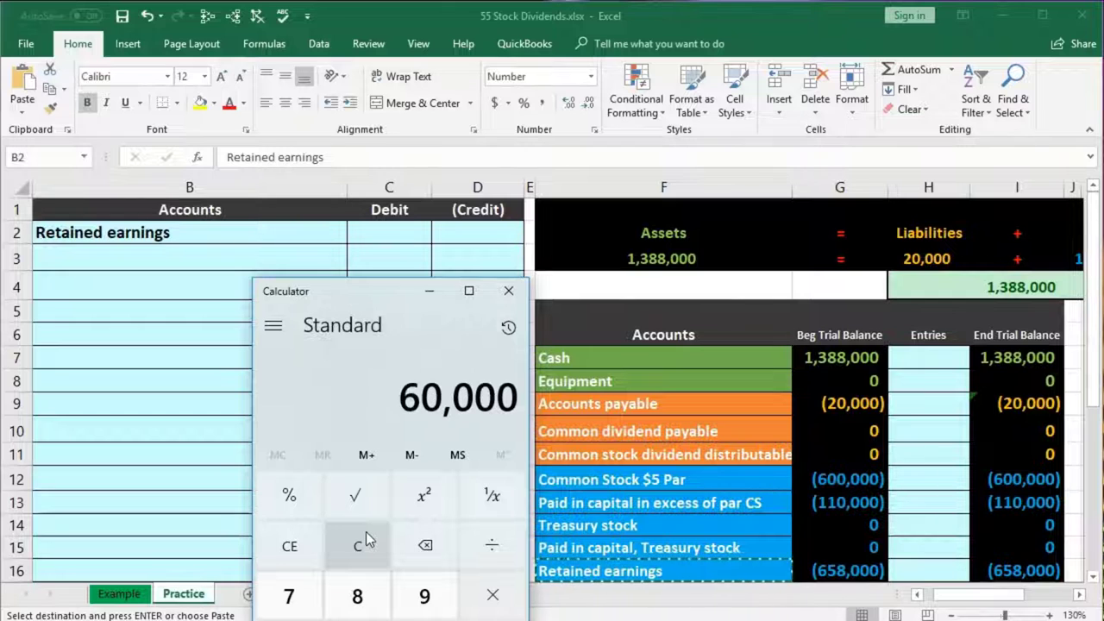
{"action": "type", "text": "5"}
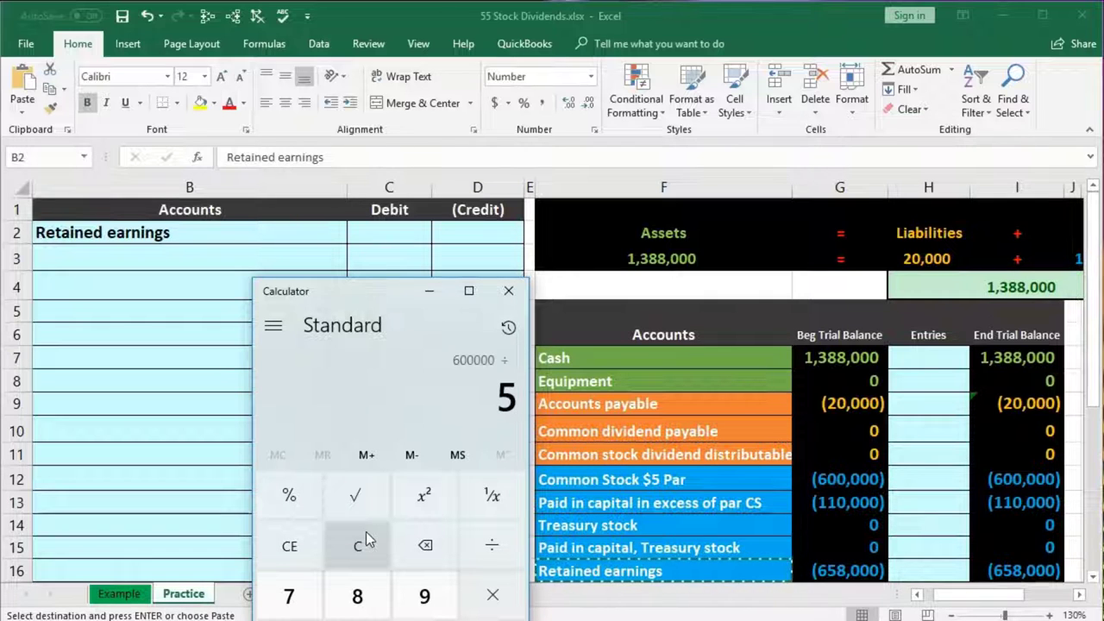
{"action": "key", "text": "Return"}
{"action": "left_click", "coordinate": [387, 301]}
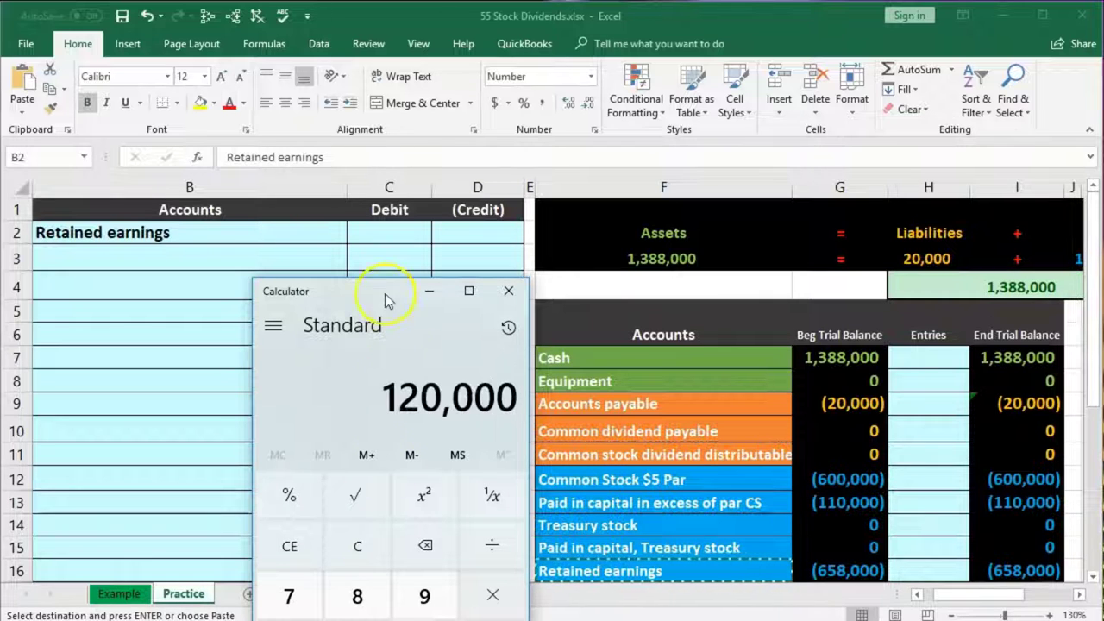
Step: Check the dividend rate in the problem text and multiply the calculated share count by .1 in Calculator
{"action": "left_click", "coordinate": [184, 330]}
{"action": "left_click_drag", "start_coordinate": [951, 604], "coordinate": [929, 595]}
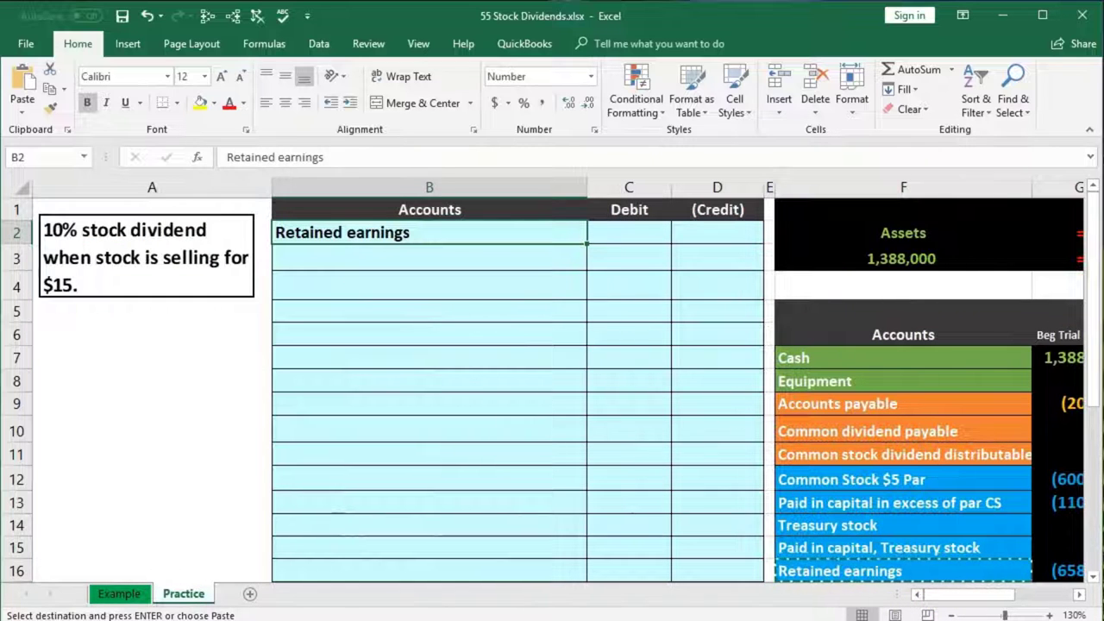
{"action": "key", "text": "alt+Tab"}
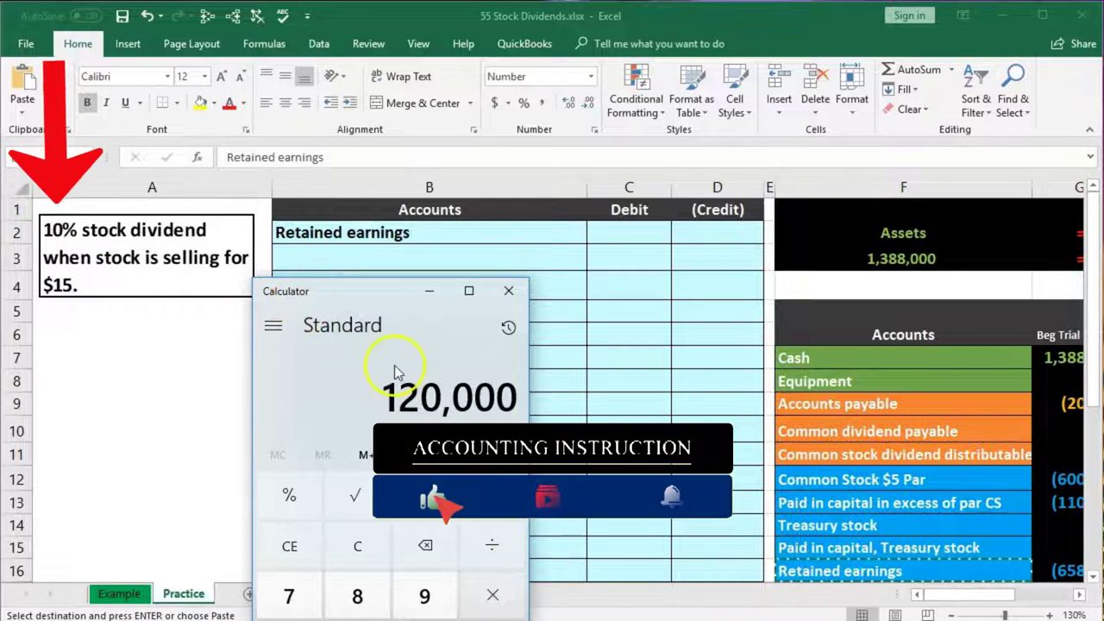
{"action": "left_click_drag", "start_coordinate": [359, 297], "coordinate": [400, 274]}
{"action": "key", "text": "asterisk"}
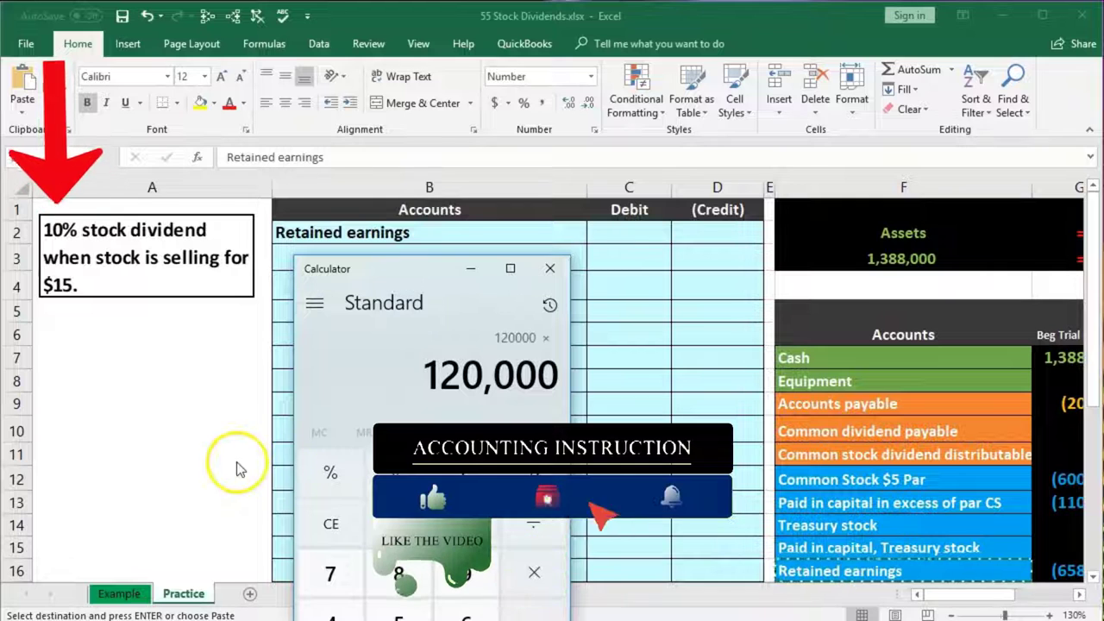
{"action": "type", "text": ".1"}
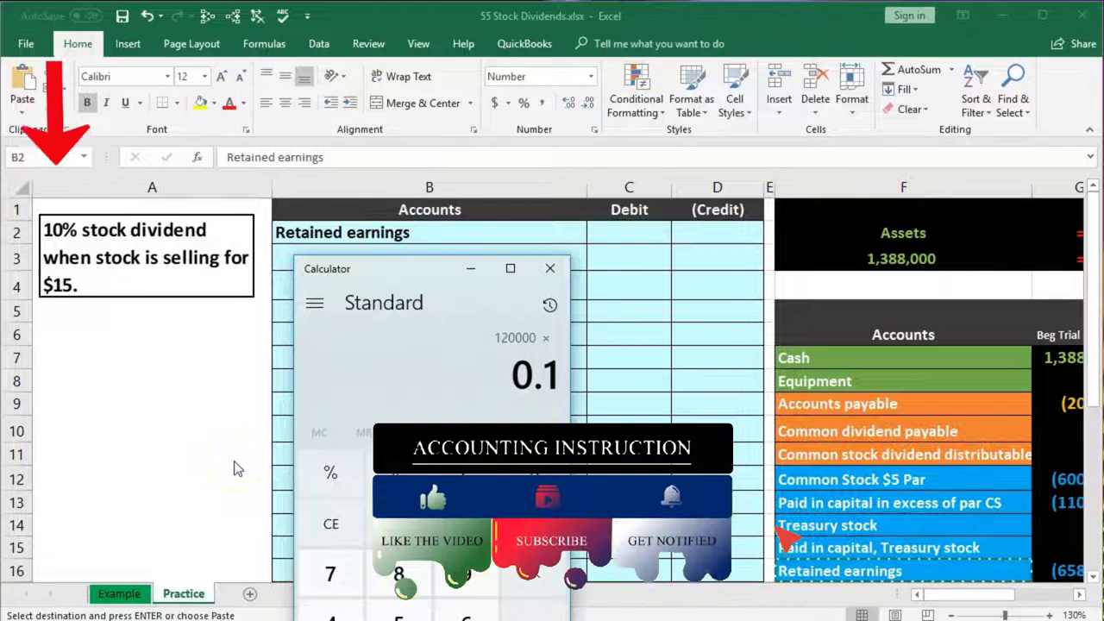
{"action": "key", "text": "Return"}
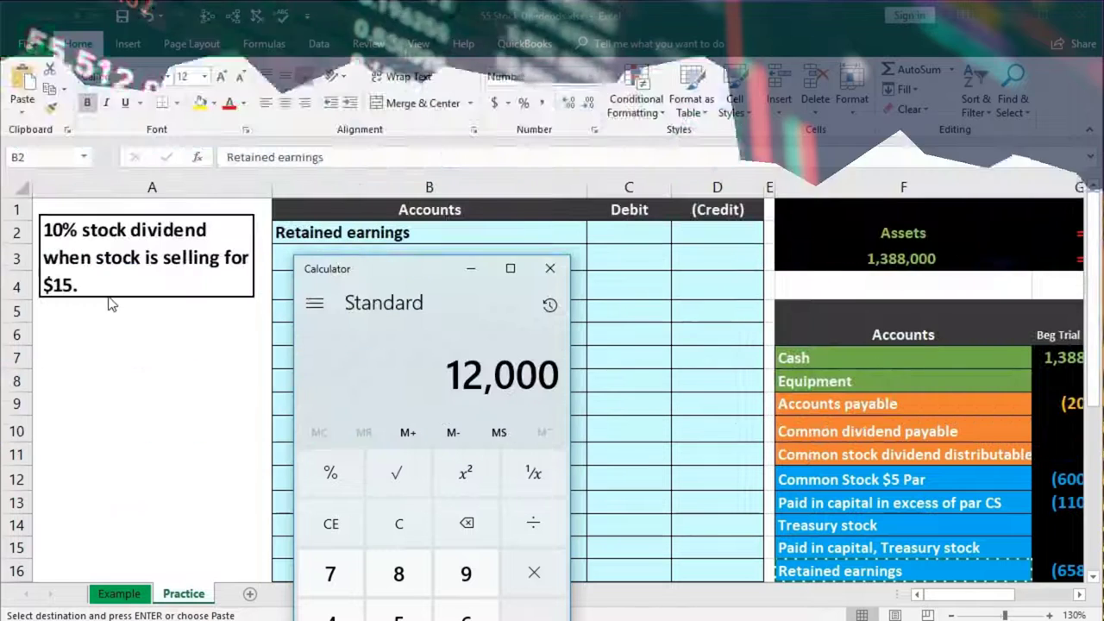
Step: Multiply the dividend shares by the $15 selling price and close Calculator
{"action": "key", "text": "asterisk"}
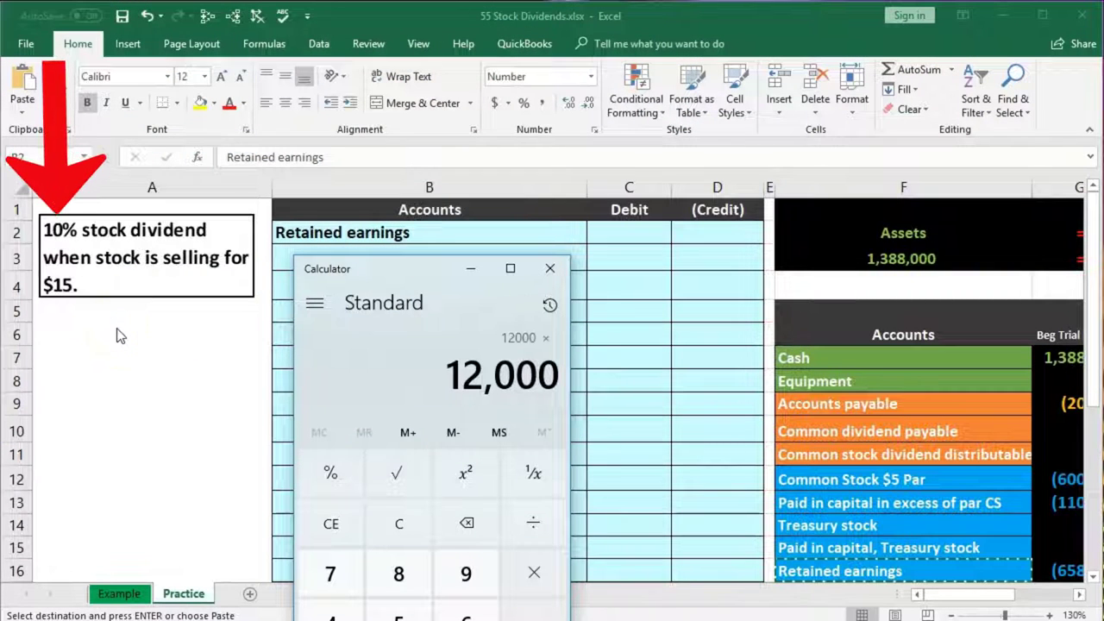
{"action": "type", "text": "15"}
{"action": "key", "text": "Return"}
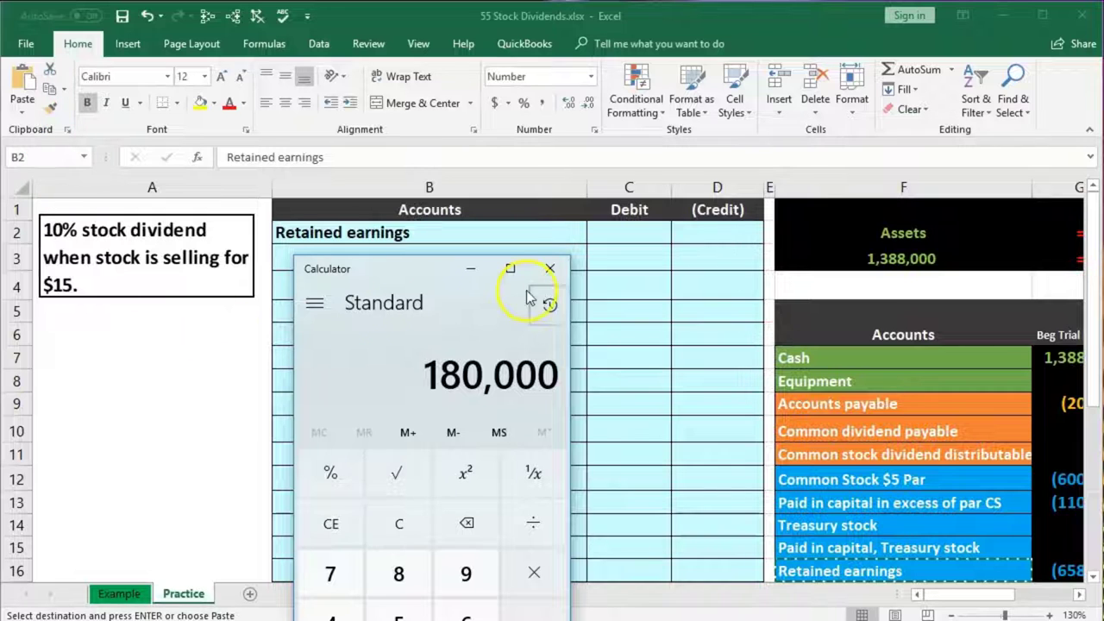
{"action": "left_click", "coordinate": [549, 269]}
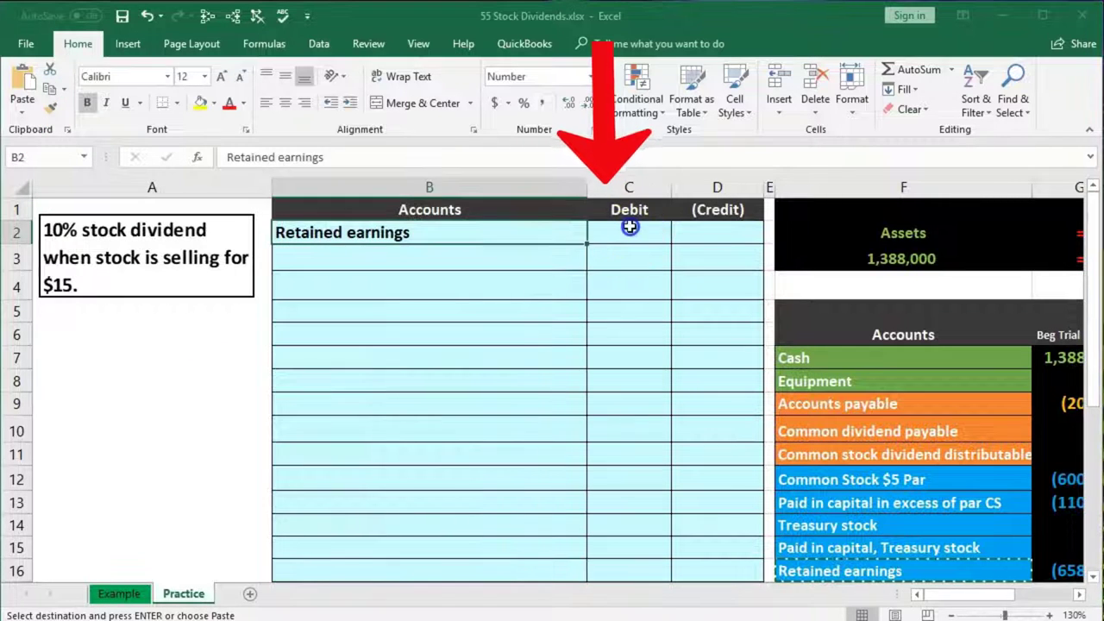
Step: Enter the formula =120000*.1*15 as the Retained earnings debit in cell C2
{"action": "left_click", "coordinate": [629, 227]}
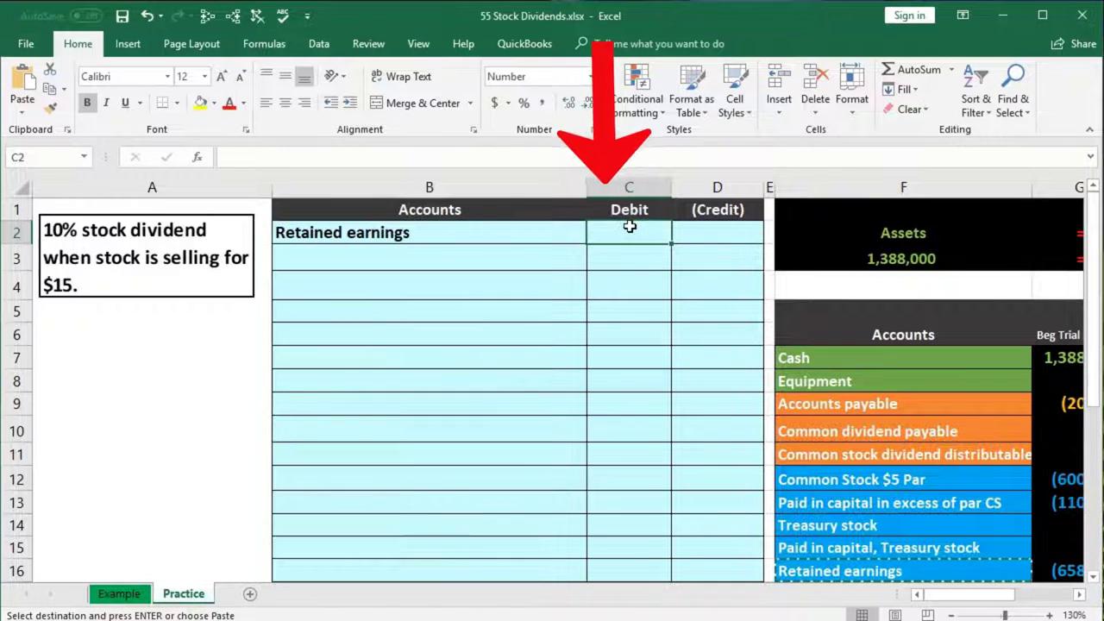
{"action": "type", "text": "=120000"}
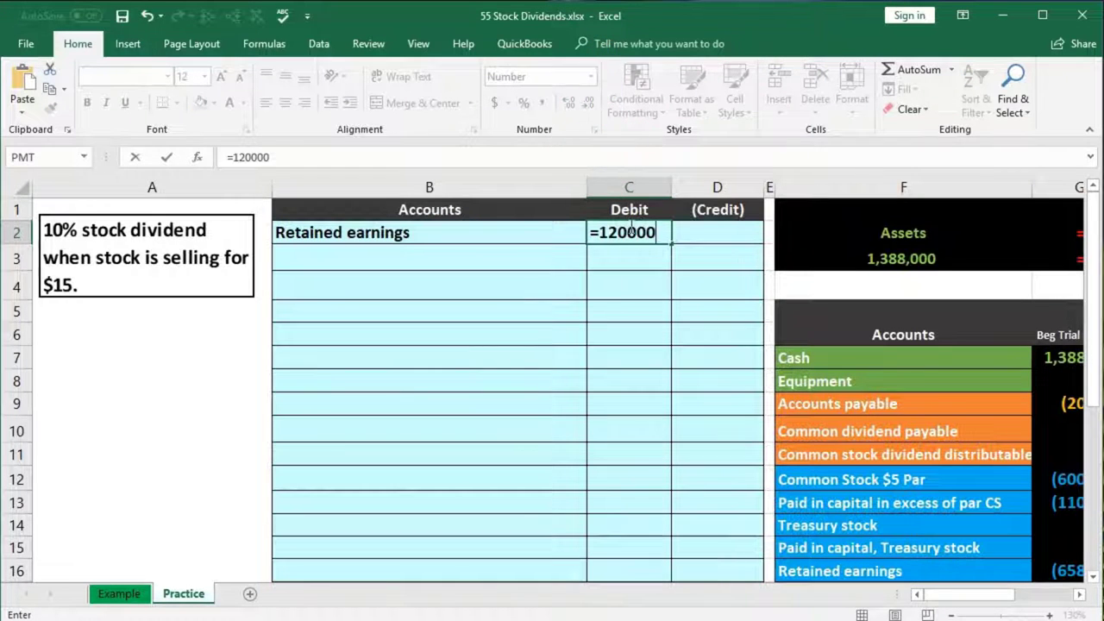
{"action": "type", "text": "*"}
{"action": "type", "text": ".1"}
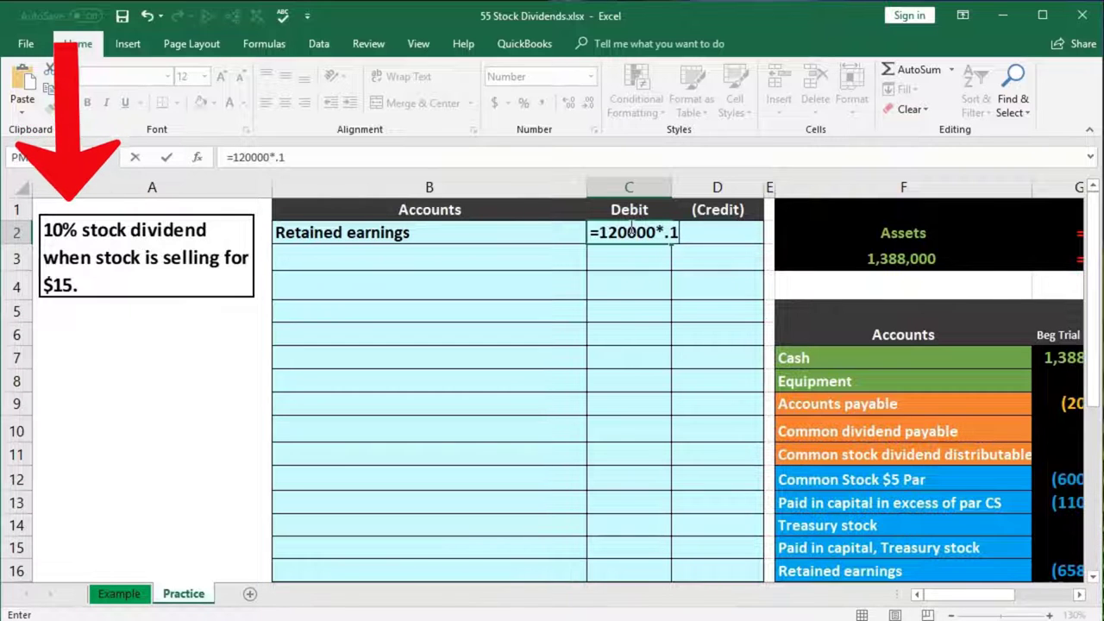
{"action": "type", "text": "*15"}
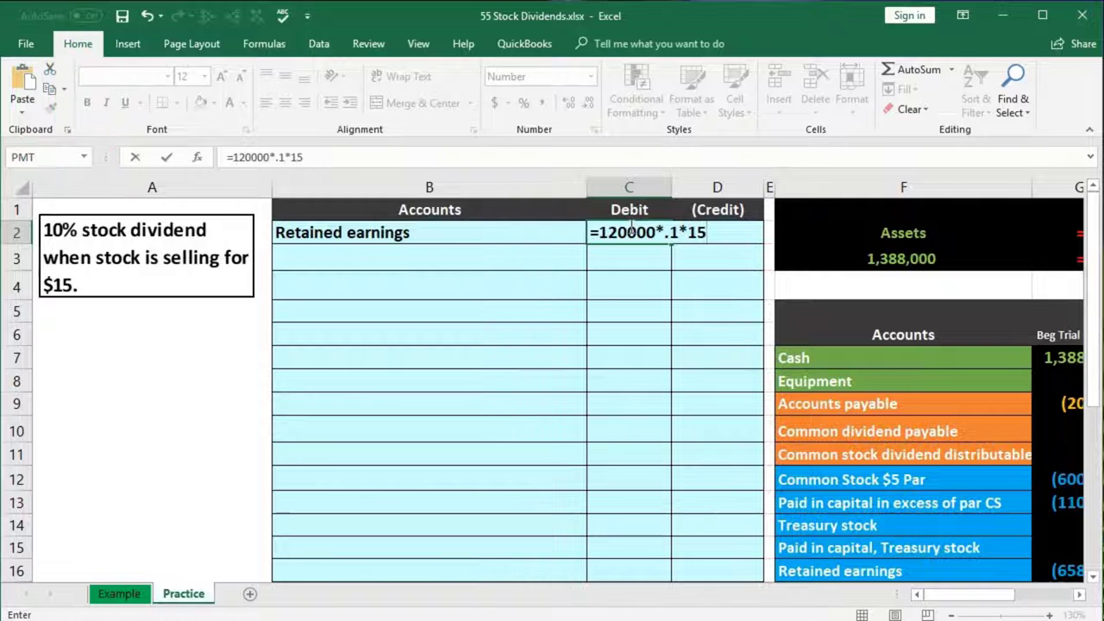
{"action": "key", "text": "Return"}
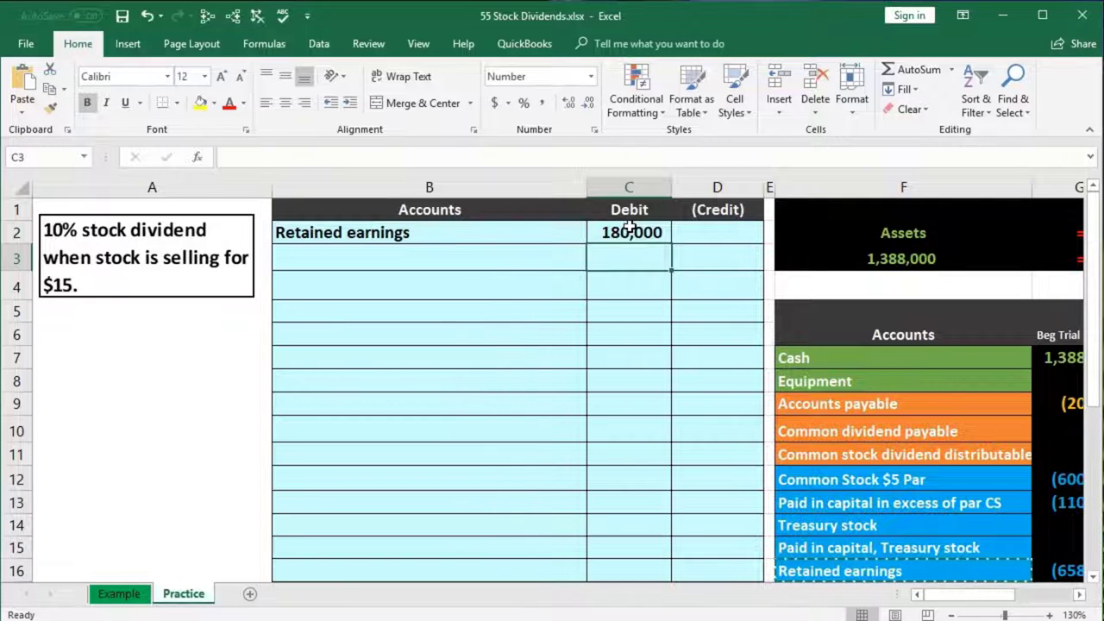
{"action": "key", "text": "Return"}
Step: Examine the common stock, paid-in capital, retained earnings, common dividend payable and common stock dividend distributable accounts for the credit side of the entry
{"action": "scroll", "coordinate": [448, 521], "scroll_direction": "right", "scroll_amount": 1}
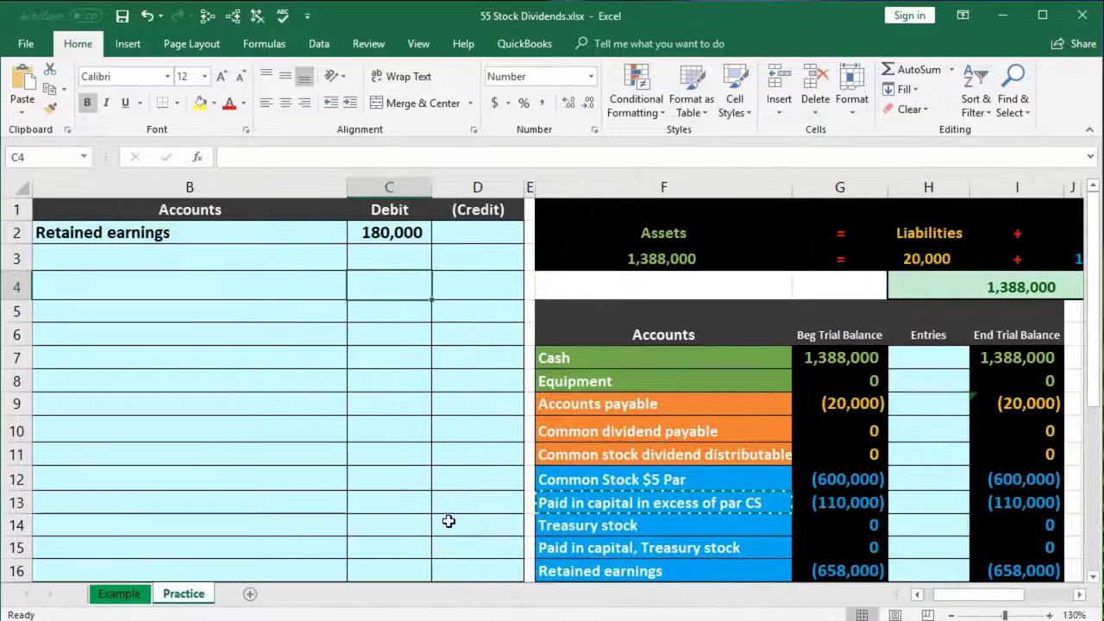
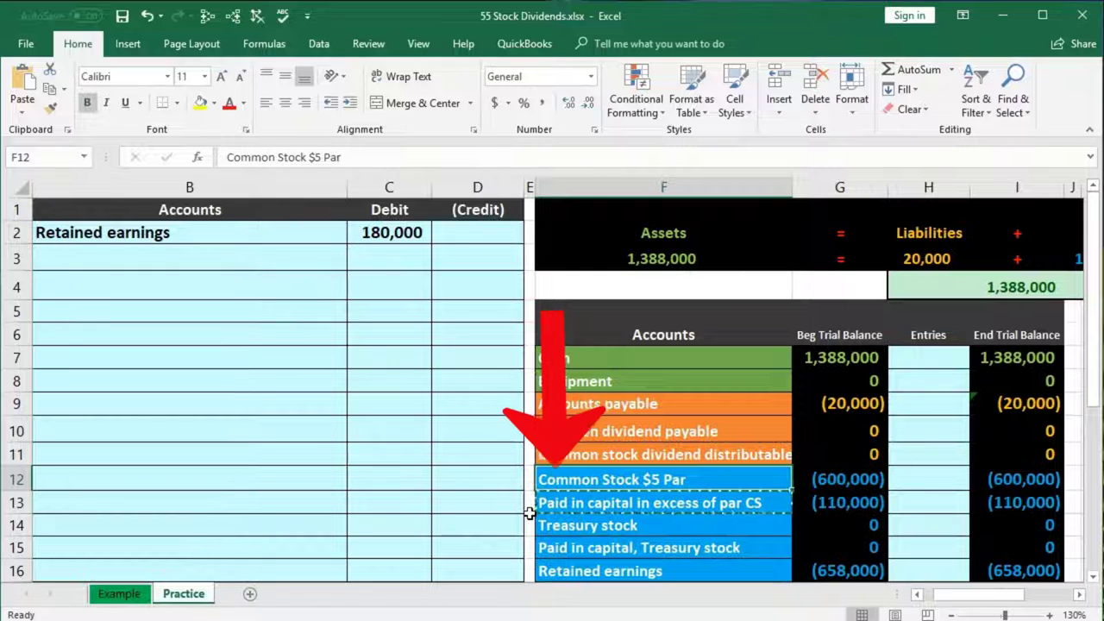
{"action": "left_click", "coordinate": [592, 509]}
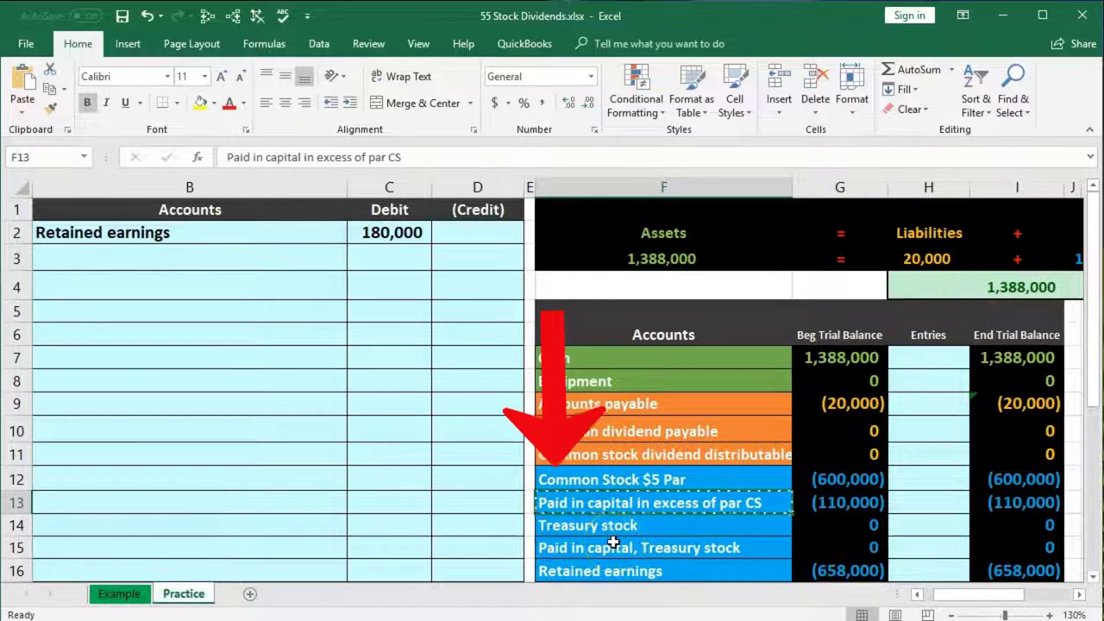
{"action": "left_click", "coordinate": [619, 482]}
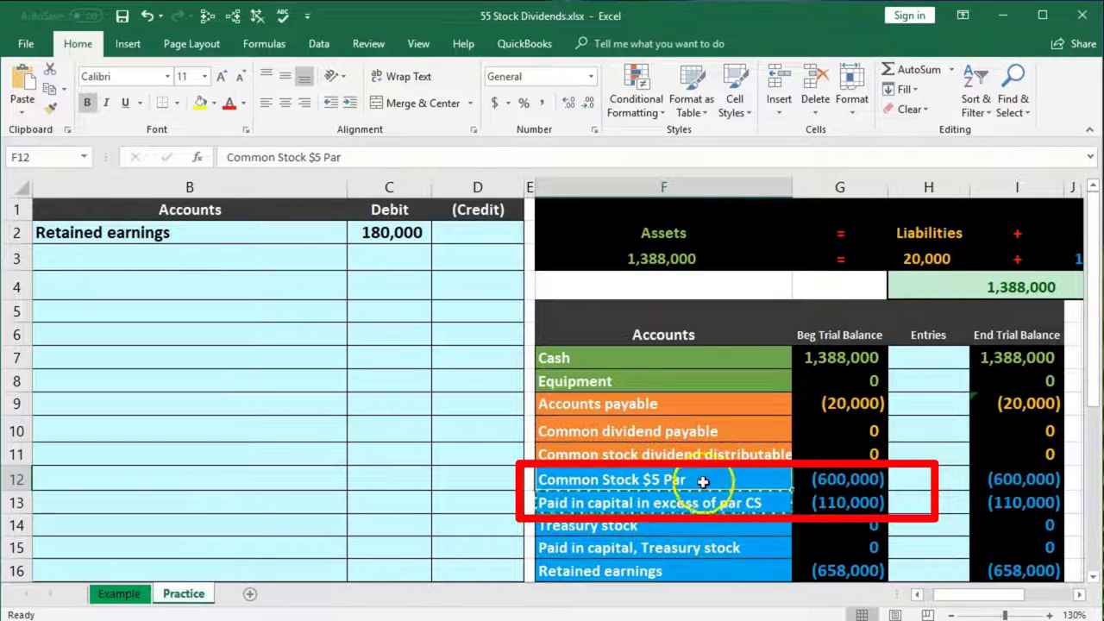
{"action": "left_click_drag", "start_coordinate": [694, 479], "coordinate": [705, 498]}
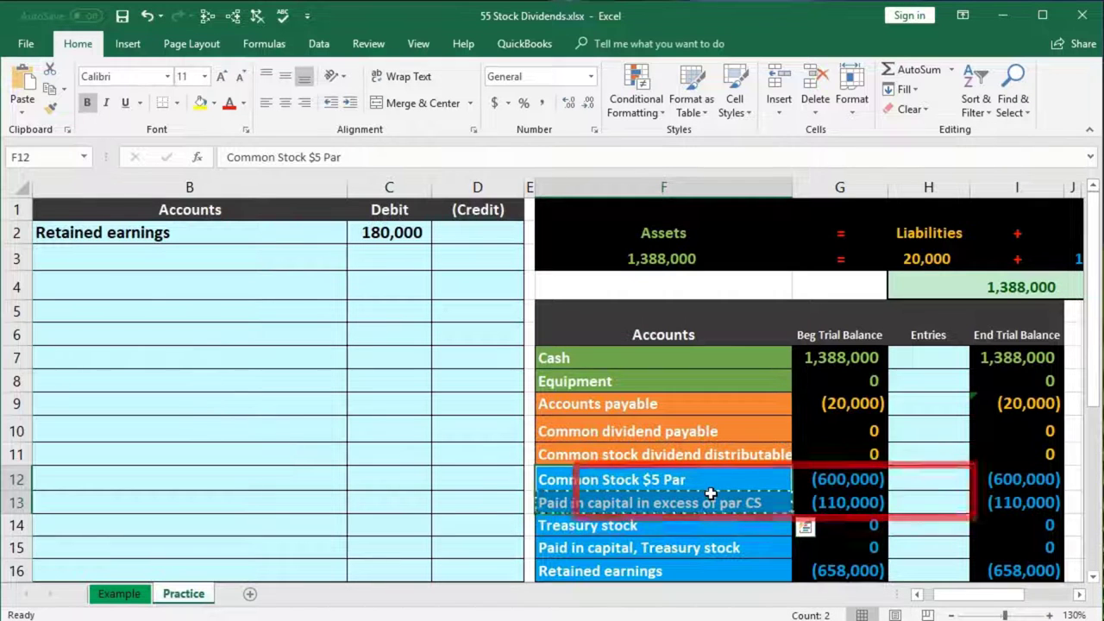
{"action": "left_click", "coordinate": [722, 567]}
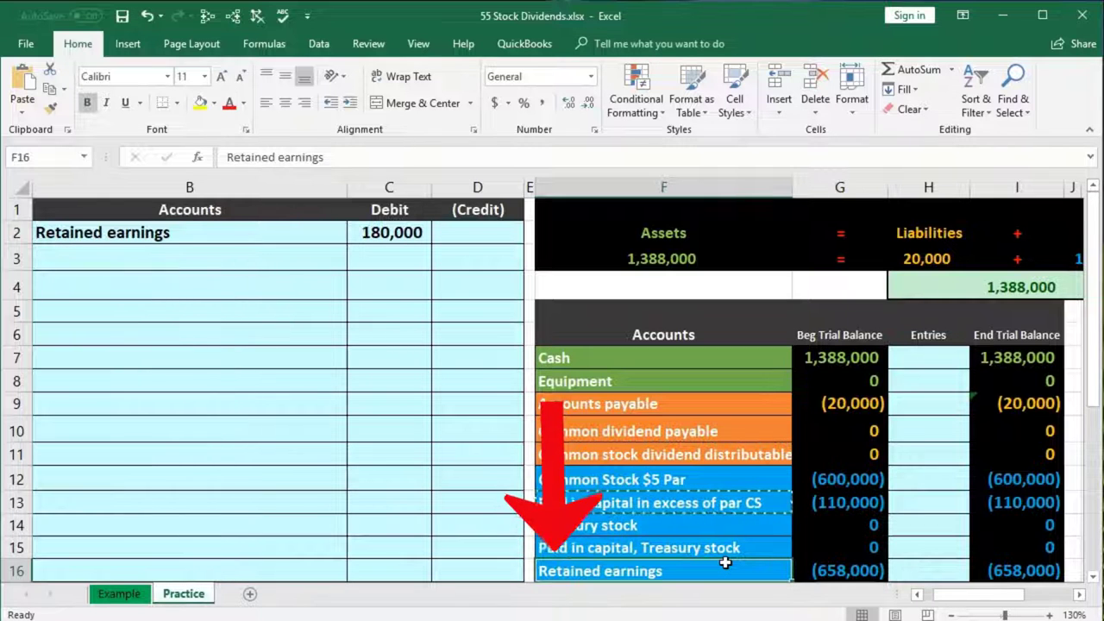
{"action": "left_click", "coordinate": [724, 507]}
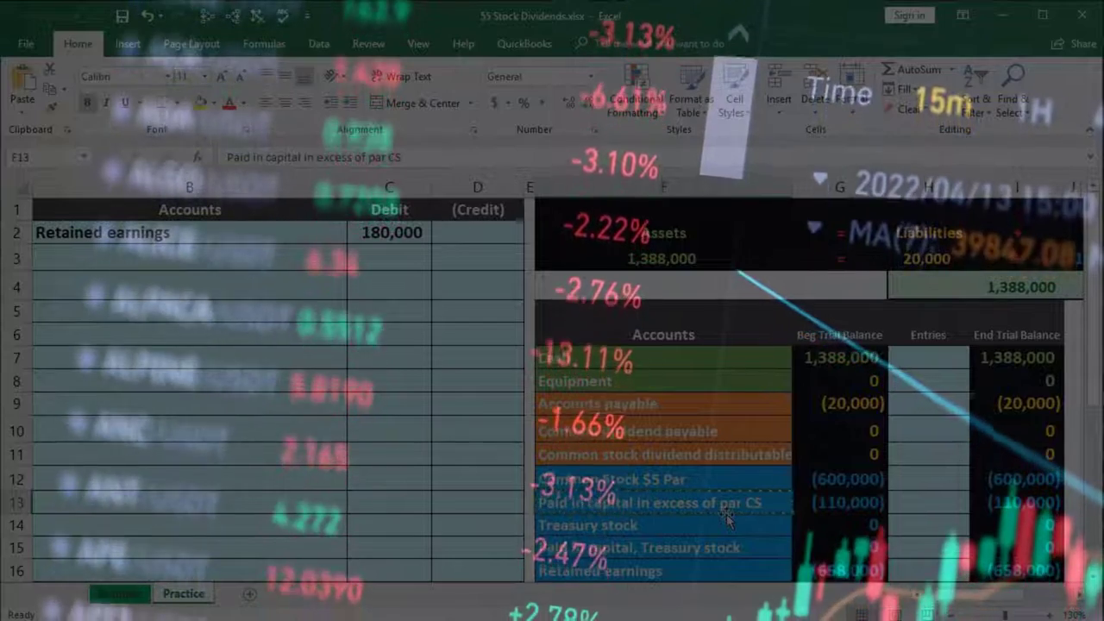
{"action": "left_click", "coordinate": [736, 455]}
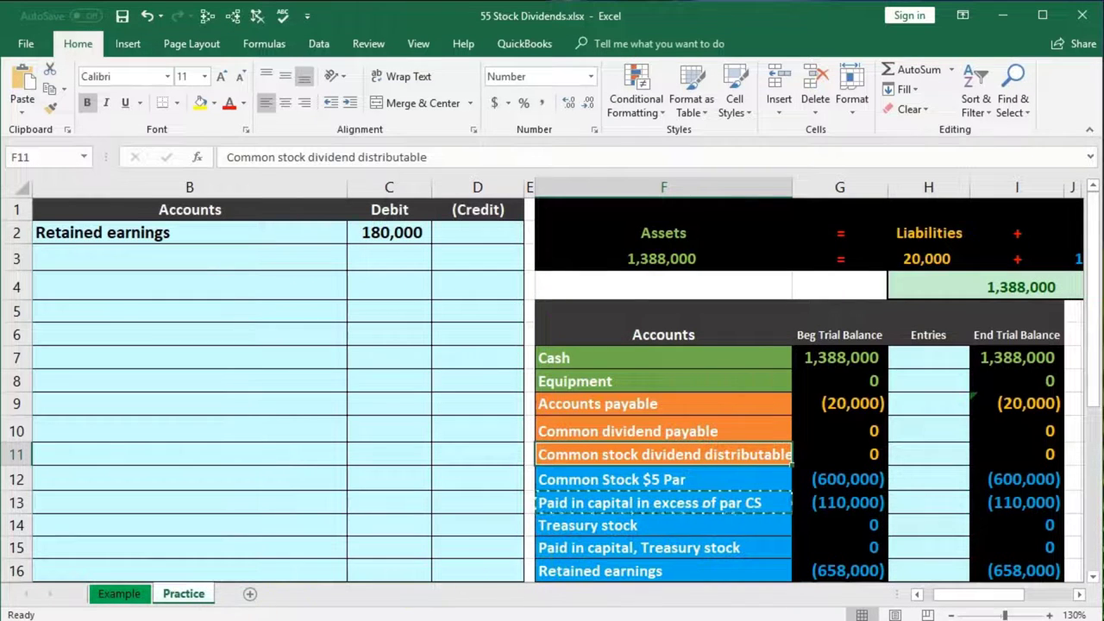
{"action": "left_click", "coordinate": [711, 428]}
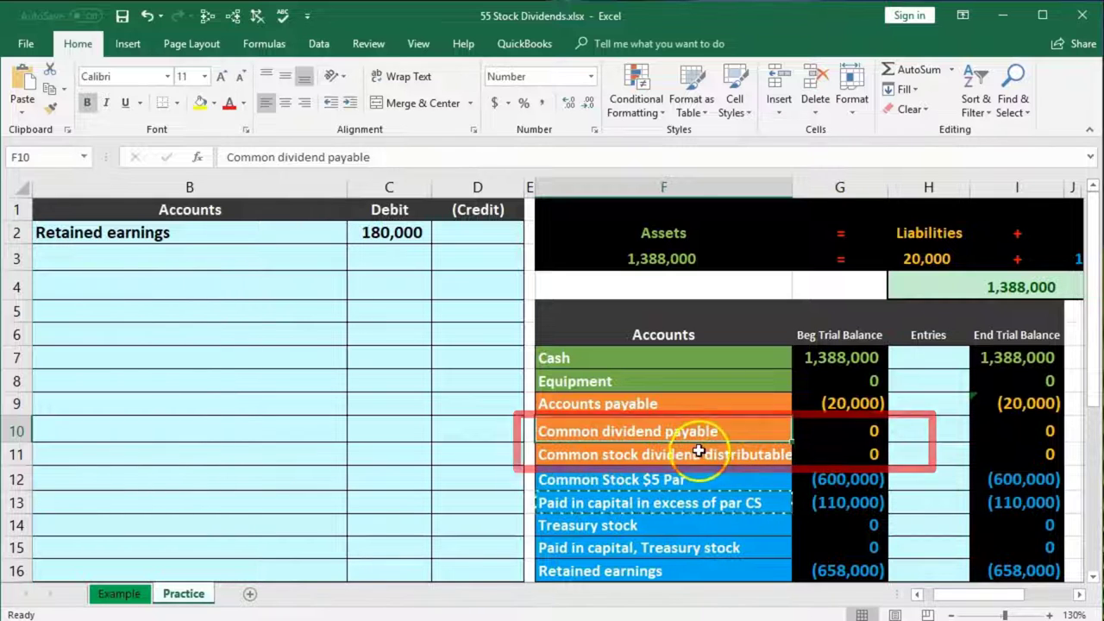
{"action": "left_click", "coordinate": [702, 456]}
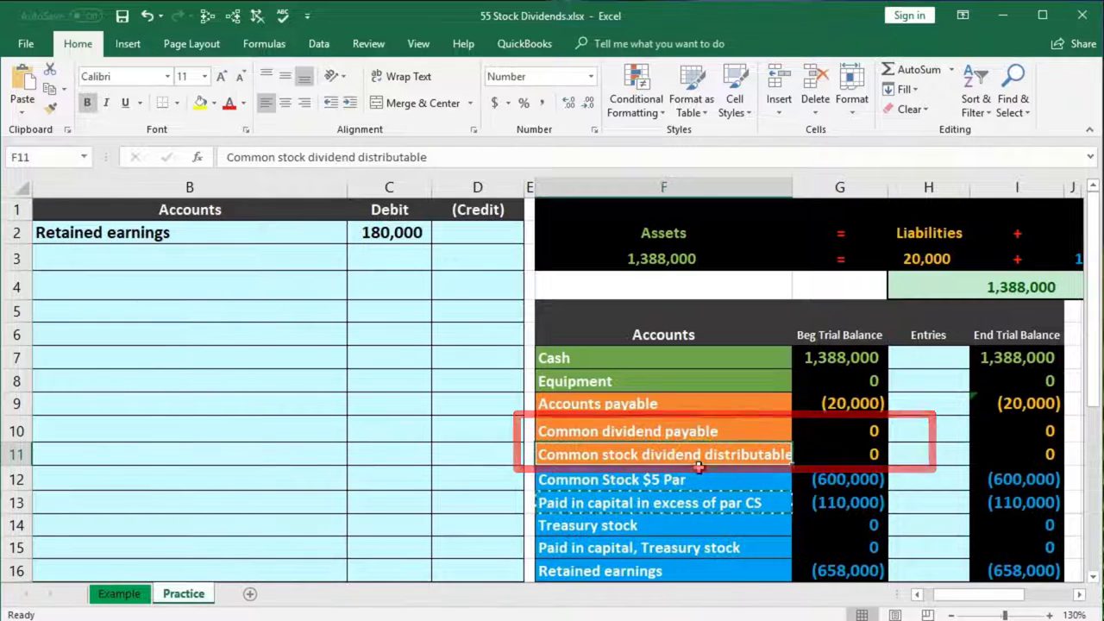
{"action": "left_click", "coordinate": [699, 432]}
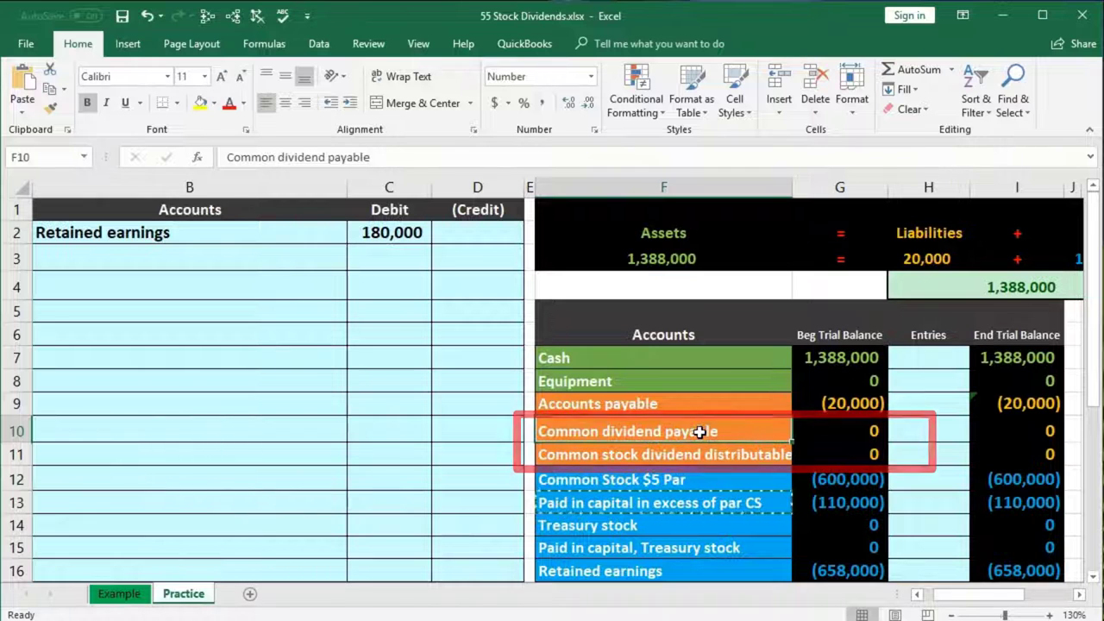
Step: Copy the Common stock dividend distributable account from the trial balance and paste it as values into cell B3
{"action": "left_click", "coordinate": [699, 449]}
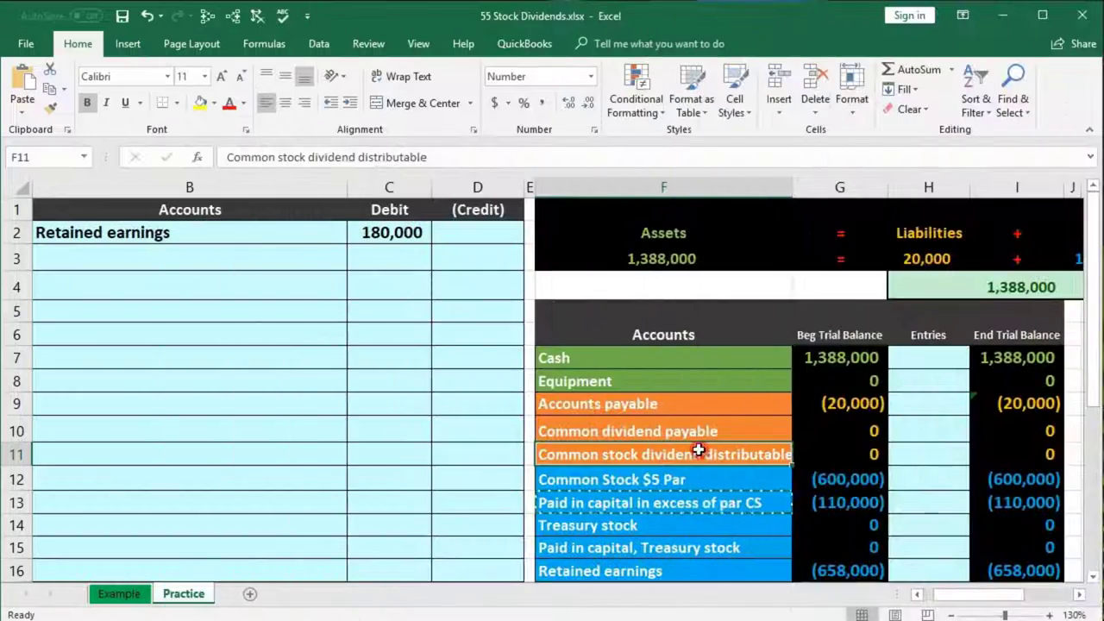
{"action": "right_click", "coordinate": [699, 454]}
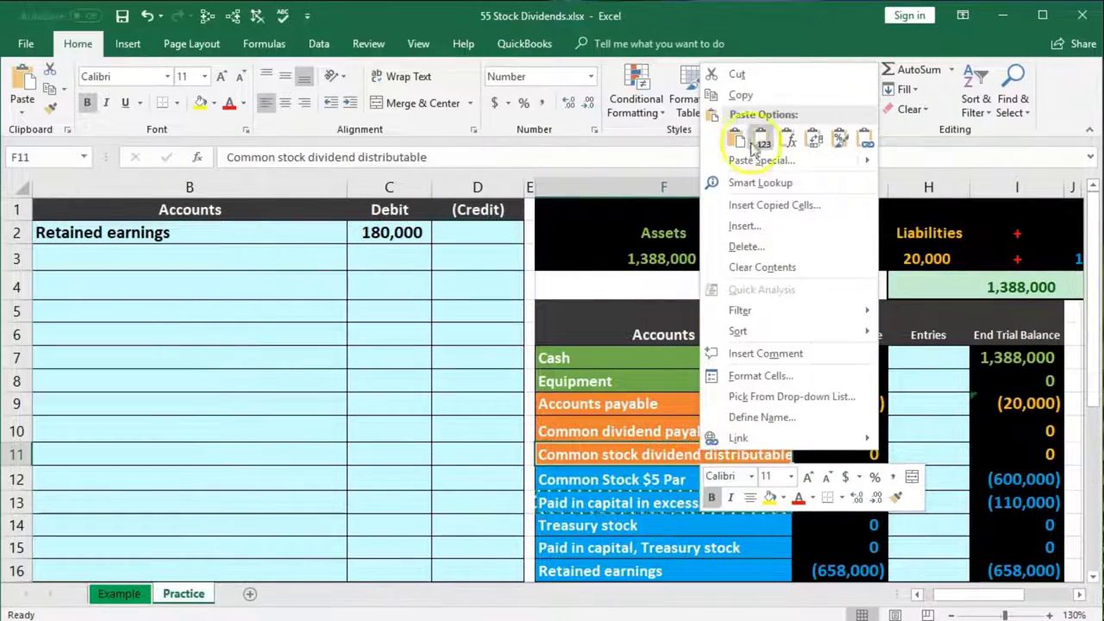
{"action": "left_click", "coordinate": [740, 95]}
{"action": "left_click", "coordinate": [257, 251]}
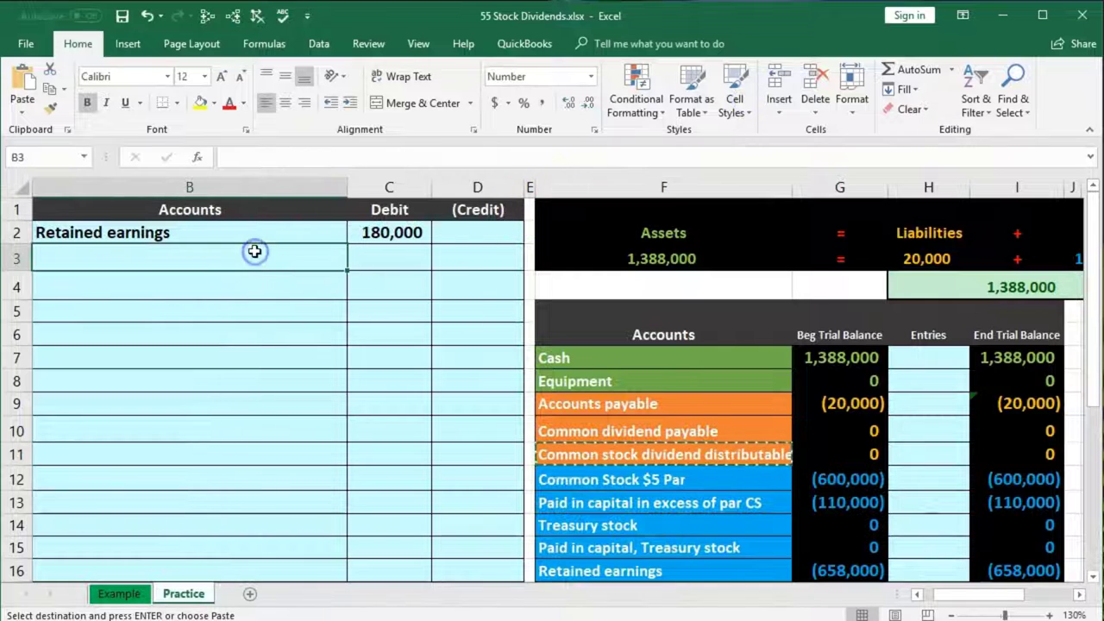
{"action": "right_click", "coordinate": [256, 252]}
{"action": "left_click", "coordinate": [316, 324]}
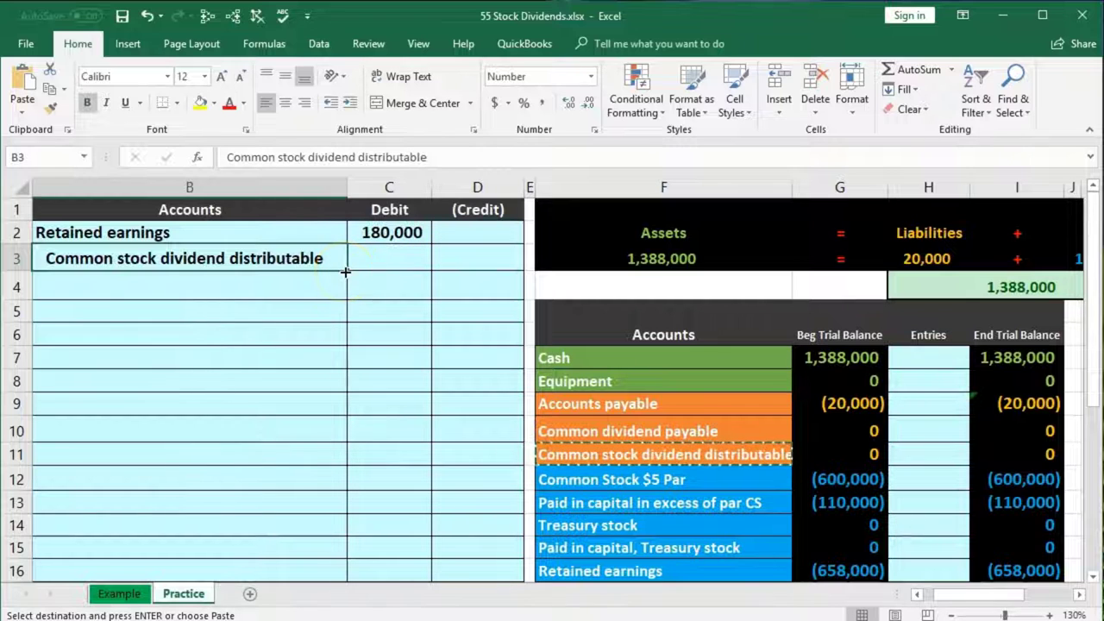
Step: Examine the Common Stock $5 Par and Paid in capital in excess of par CS accounts against the Retained earnings debit
{"action": "left_click", "coordinate": [655, 480]}
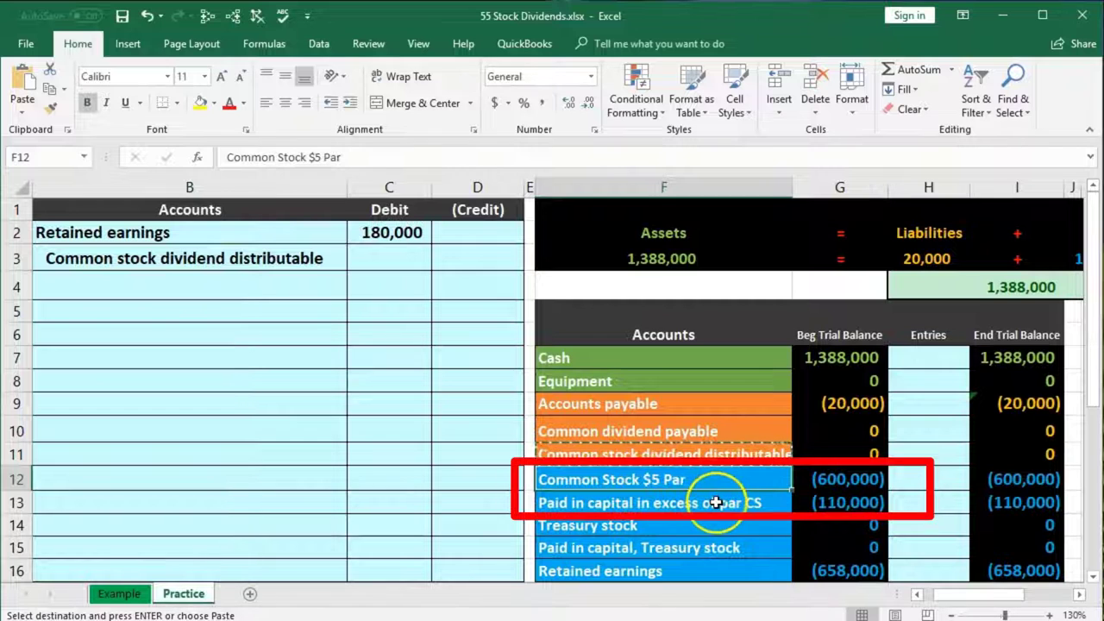
{"action": "left_click", "coordinate": [717, 502]}
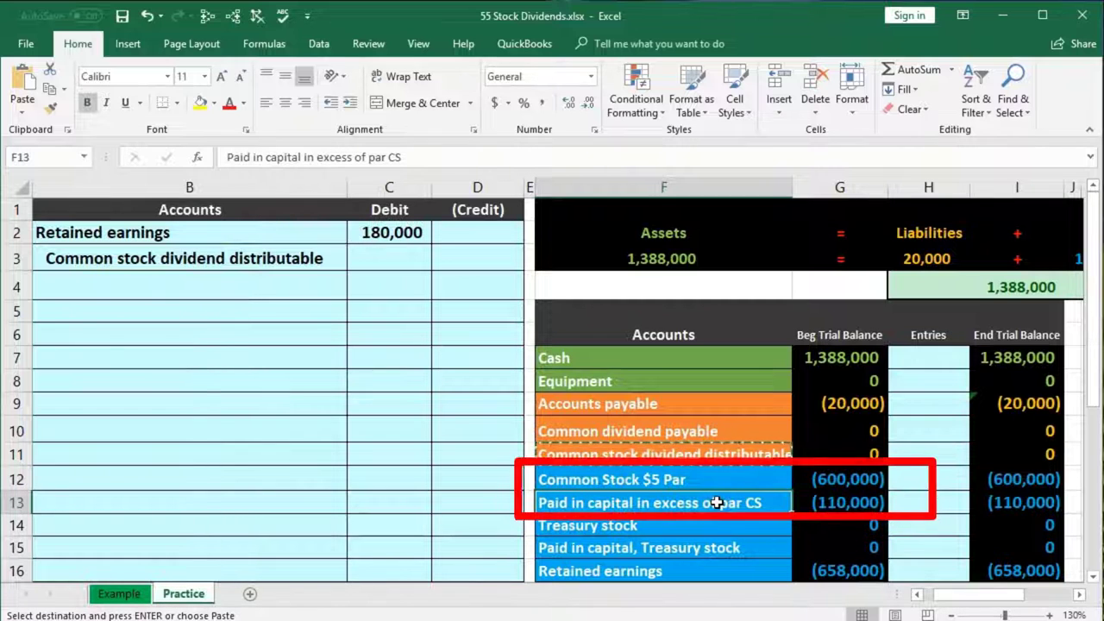
{"action": "left_click", "coordinate": [285, 257]}
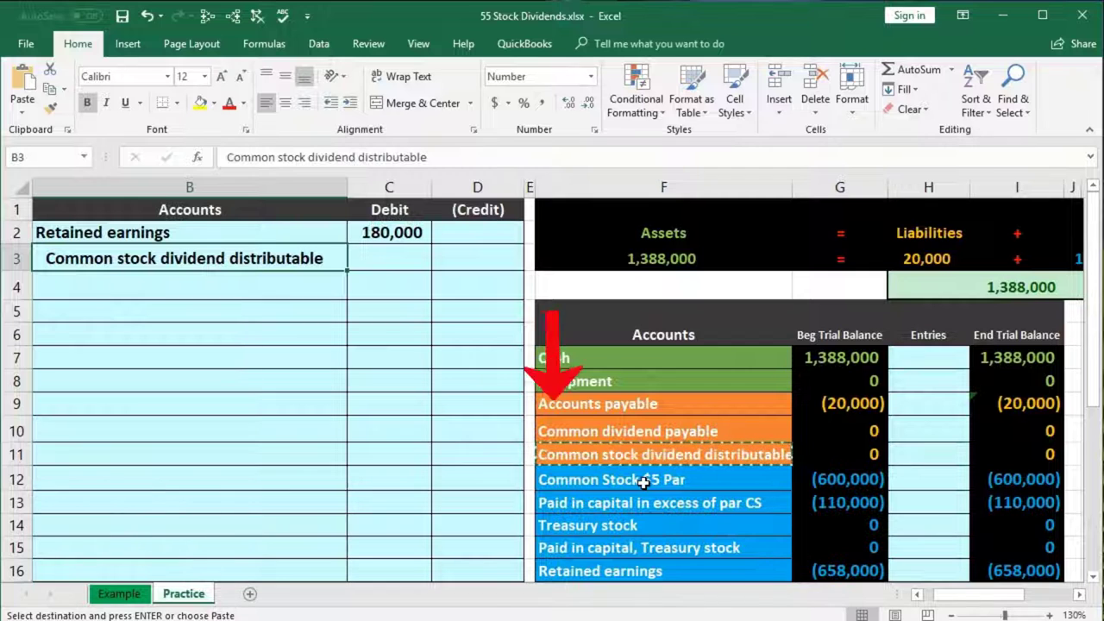
{"action": "left_click", "coordinate": [684, 481]}
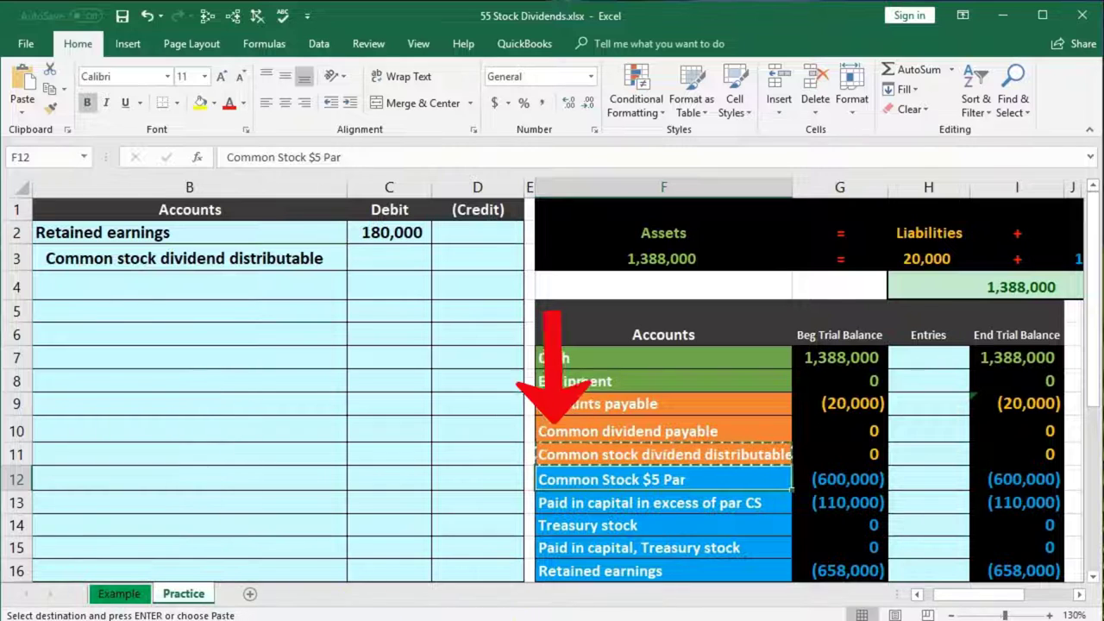
{"action": "left_click", "coordinate": [494, 526]}
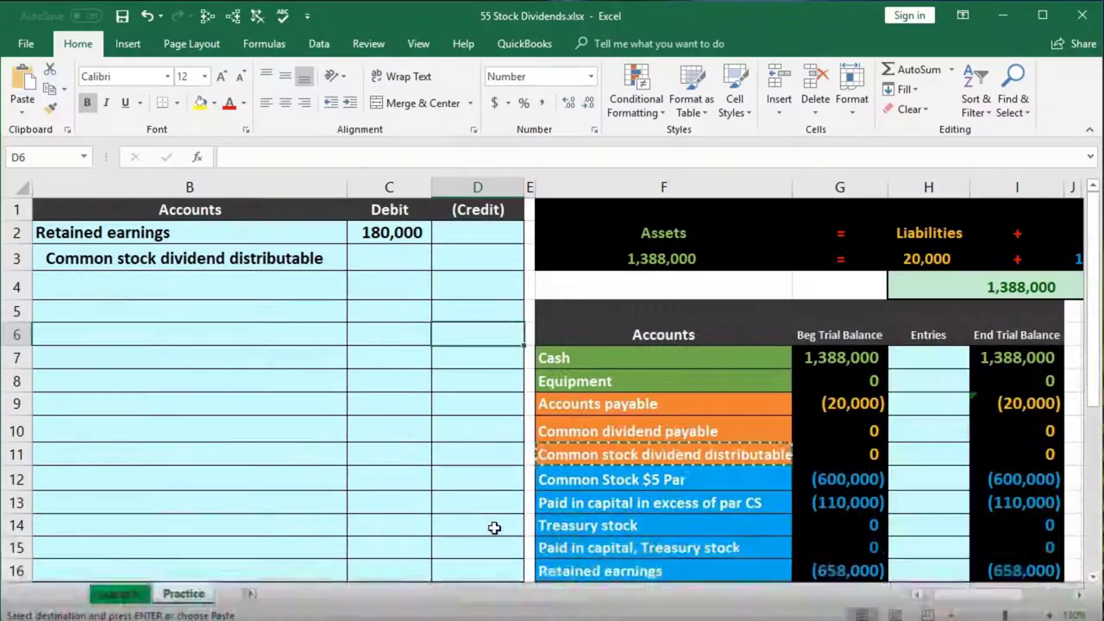
{"action": "left_click", "coordinate": [412, 237]}
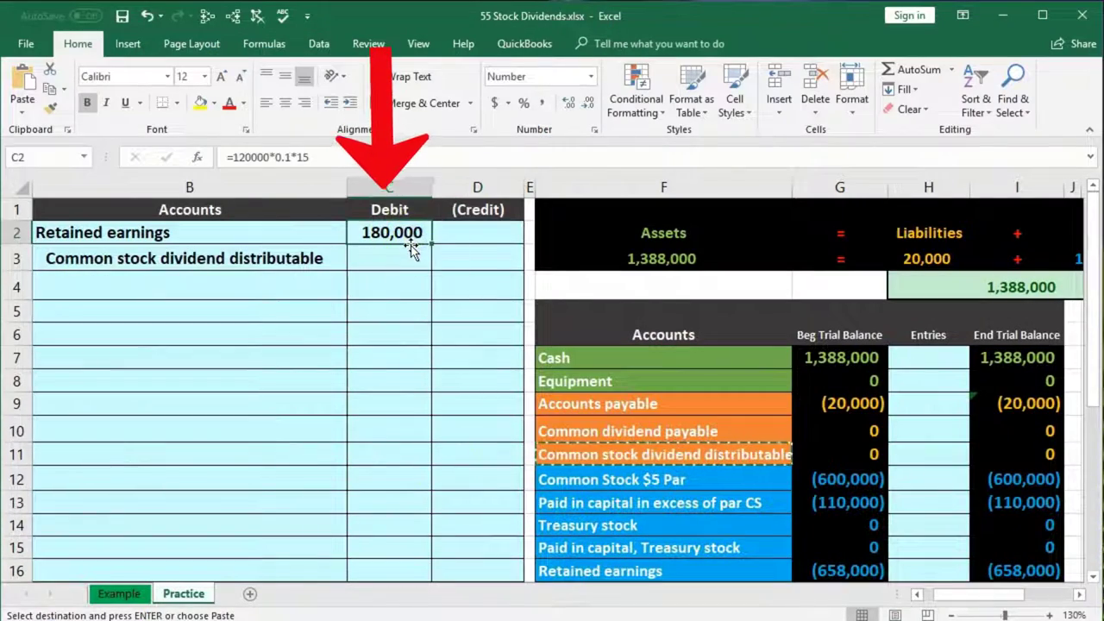
{"action": "left_click", "coordinate": [468, 263]}
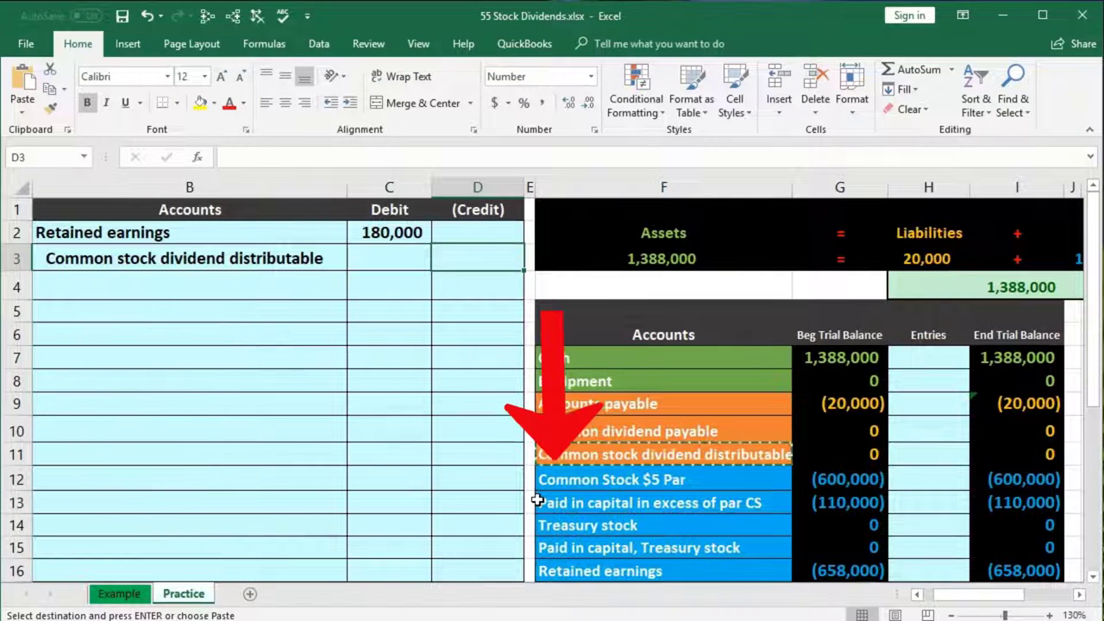
{"action": "left_click", "coordinate": [392, 234]}
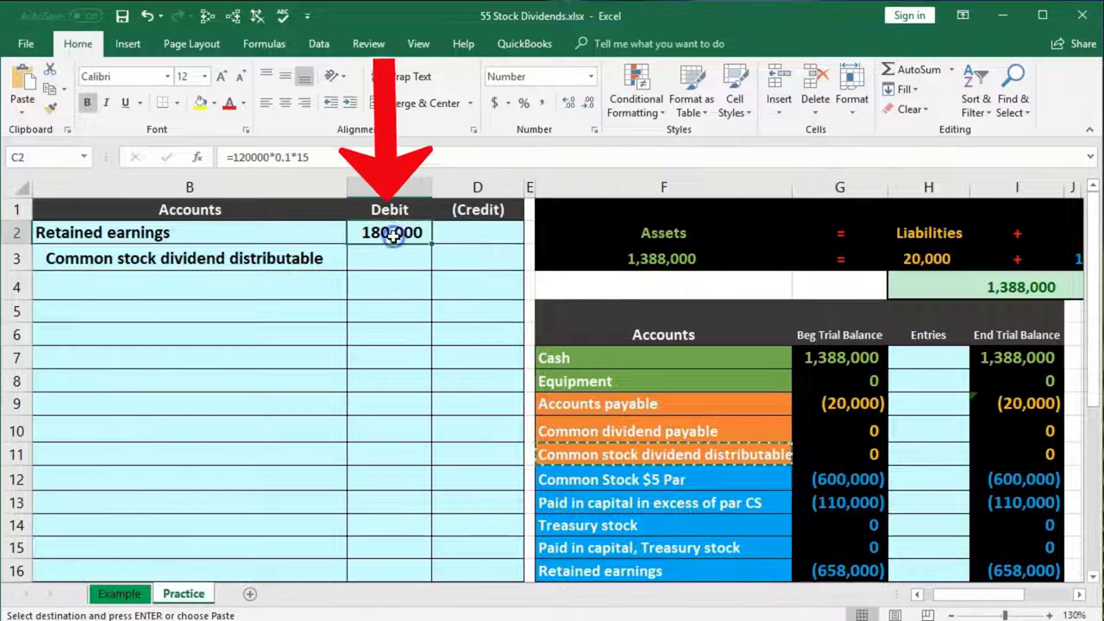
Step: In Calculator, divide 600,000 by the $5 par value and multiply the share count by the .1 dividend rate
{"action": "left_click", "coordinate": [479, 256]}
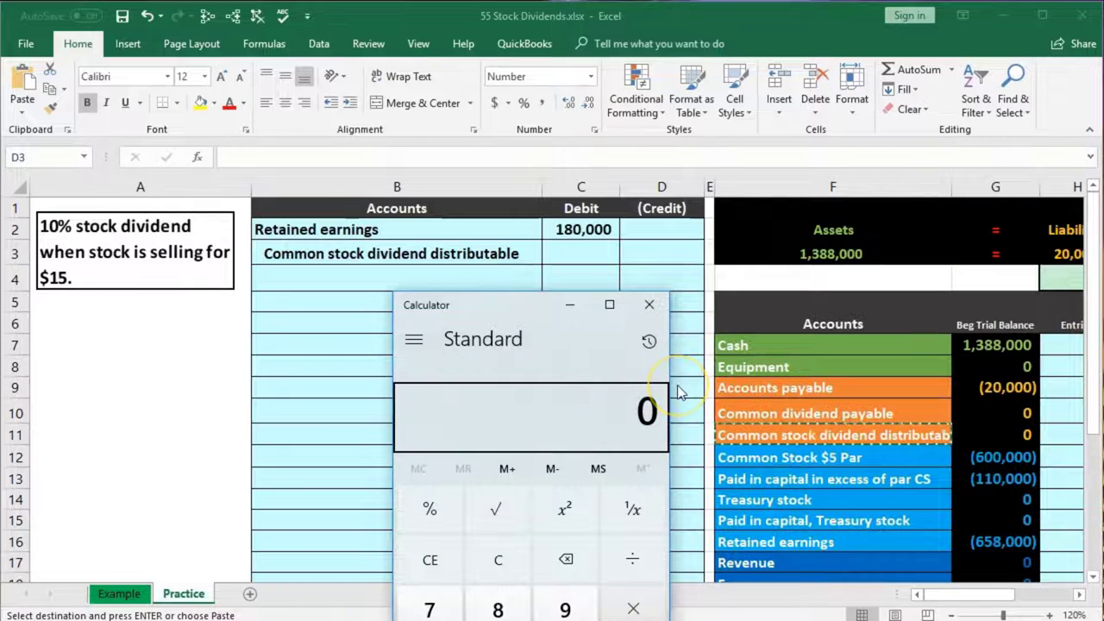
{"action": "key", "text": "0"}
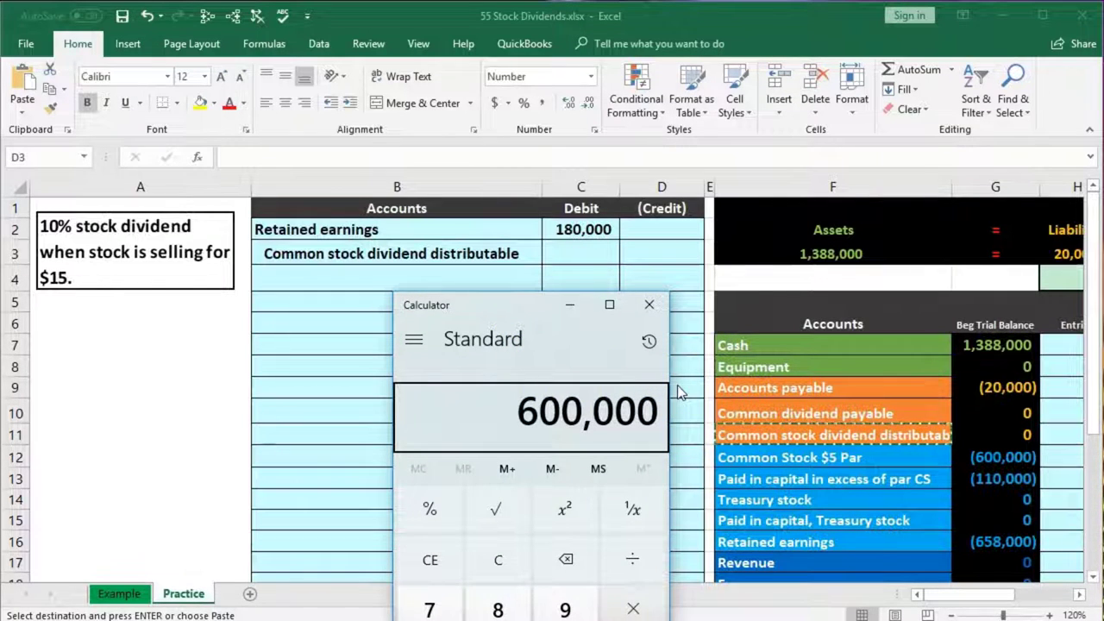
{"action": "key", "text": "slash"}
{"action": "key", "text": "5"}
{"action": "key", "text": "Return"}
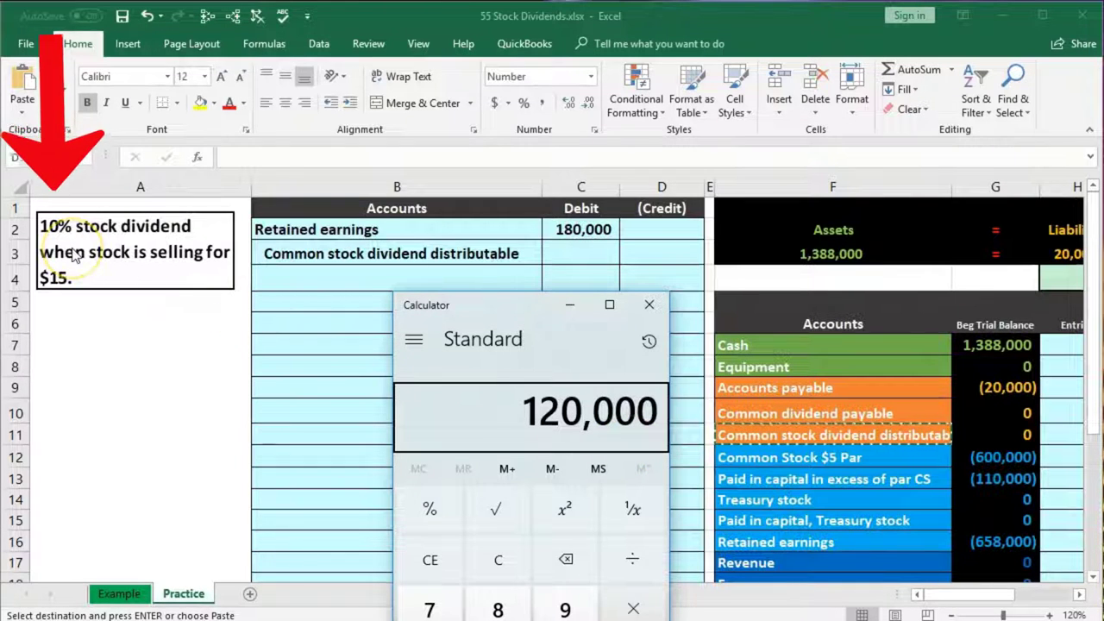
{"action": "key", "text": "asterisk"}
{"action": "type", "text": ".1"}
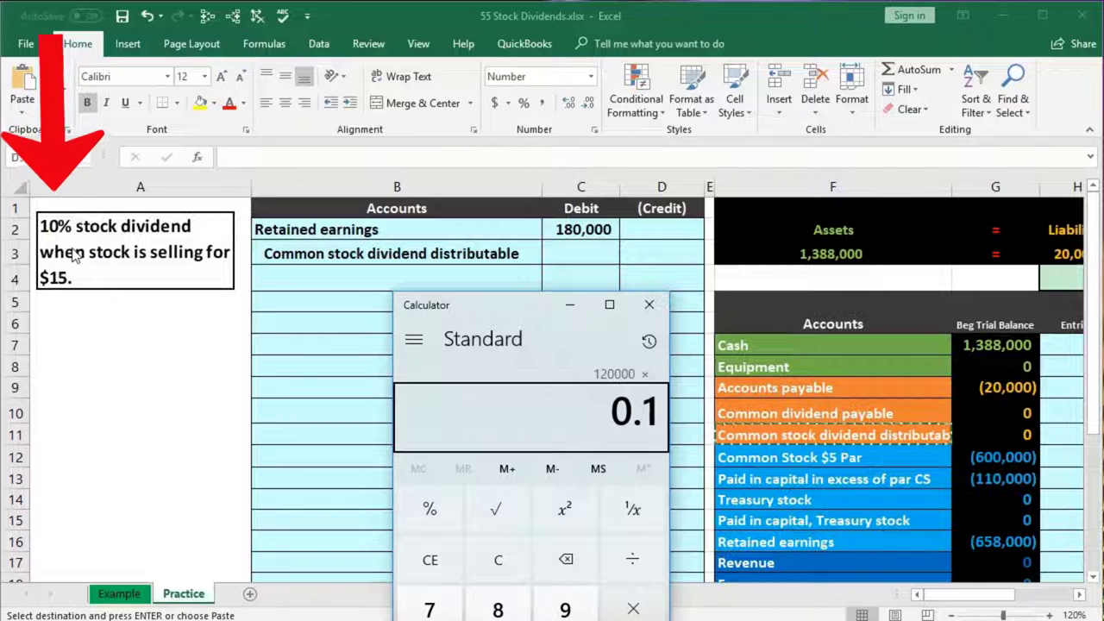
{"action": "key", "text": "Return"}
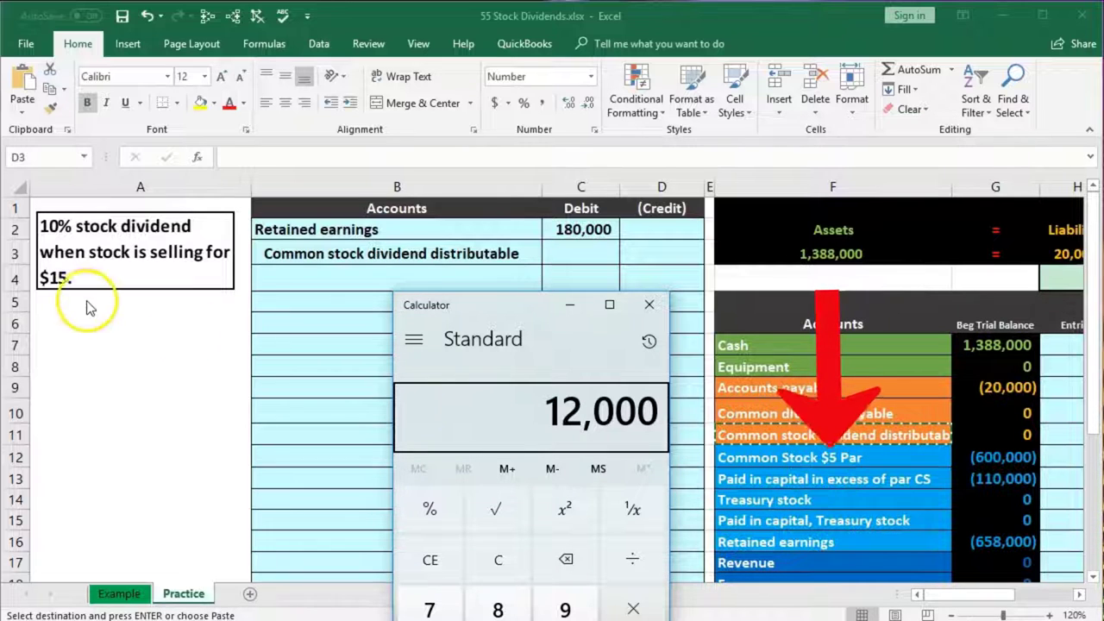
Step: Multiply the dividend shares by the $5 par value and close Calculator
{"action": "left_click", "coordinate": [630, 607]}
{"action": "key", "text": "5"}
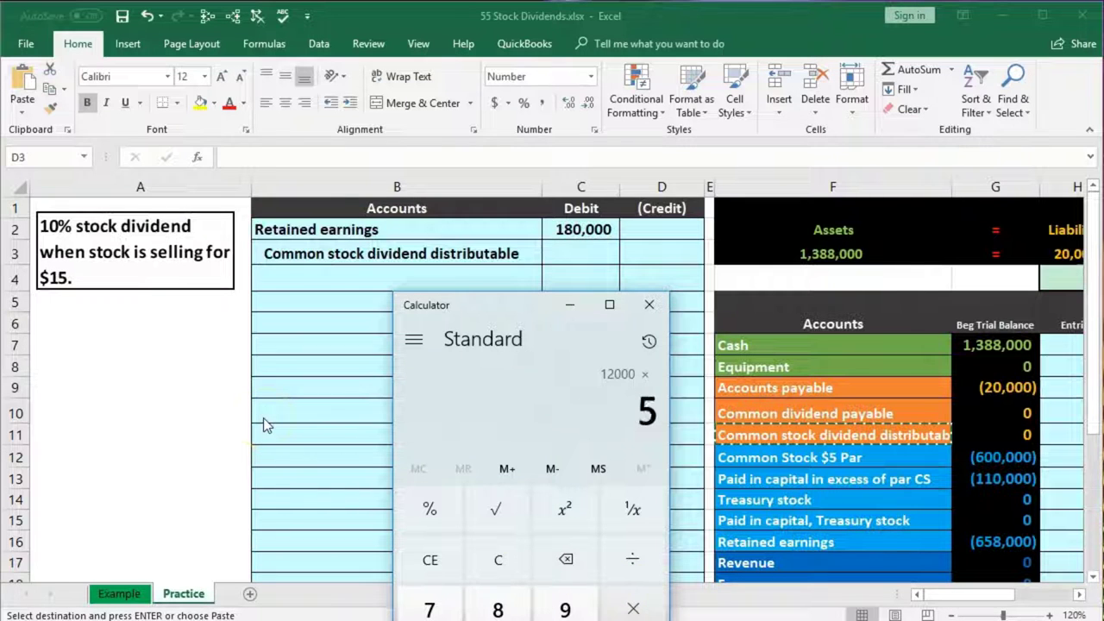
{"action": "key", "text": "Return"}
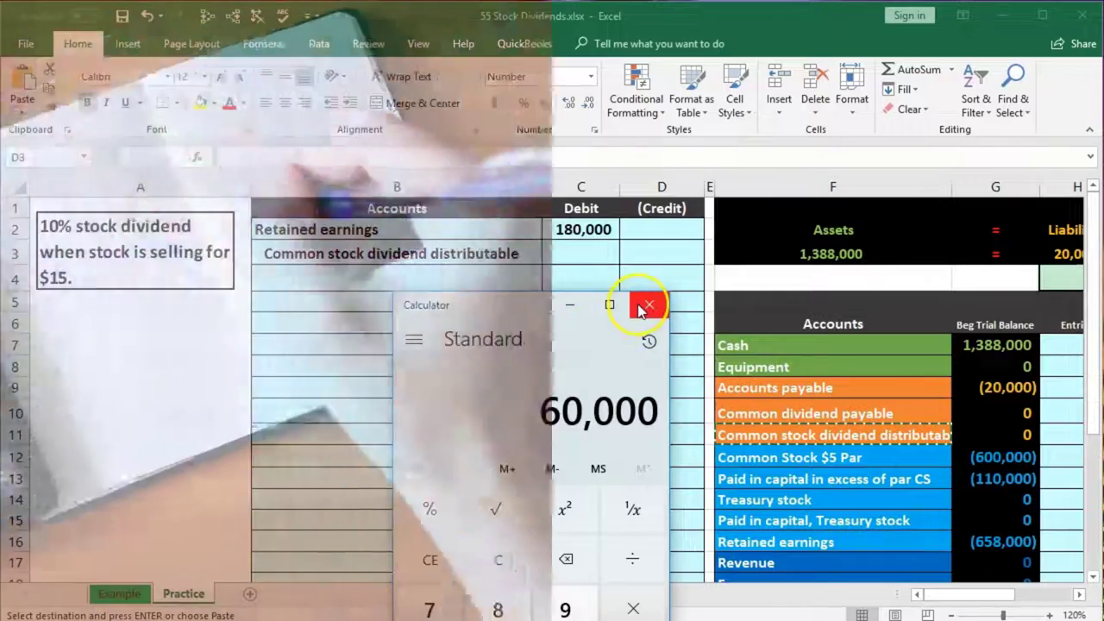
{"action": "left_click", "coordinate": [648, 305]}
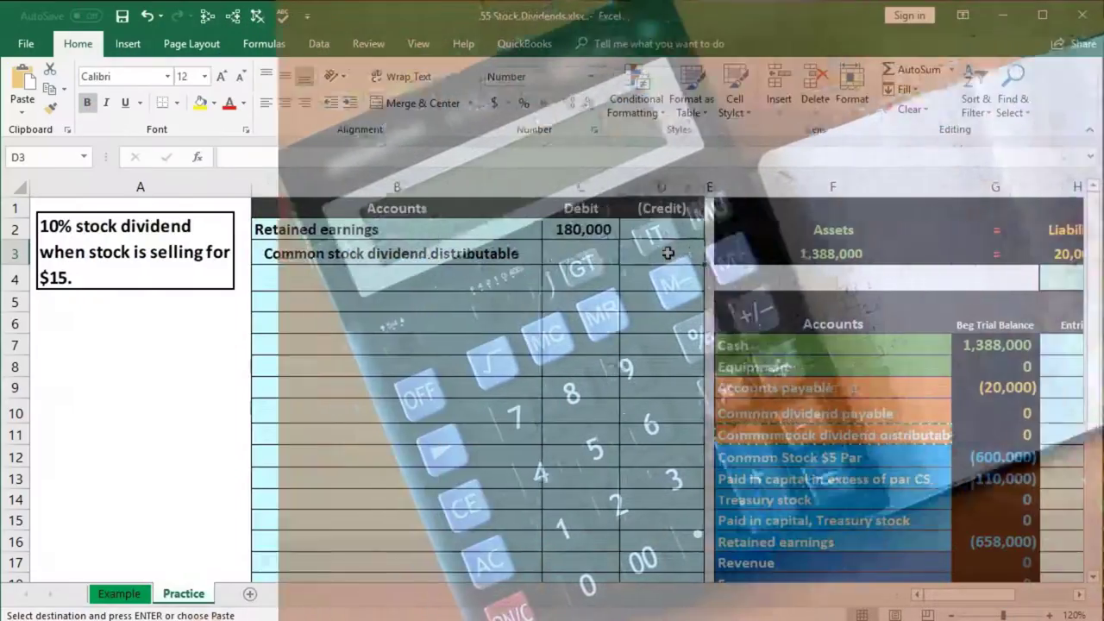
Step: Enter the formula -120000*.1*5 as the Common stock dividend distributable credit in cell D3
{"action": "type", "text": "-120000*.1"}
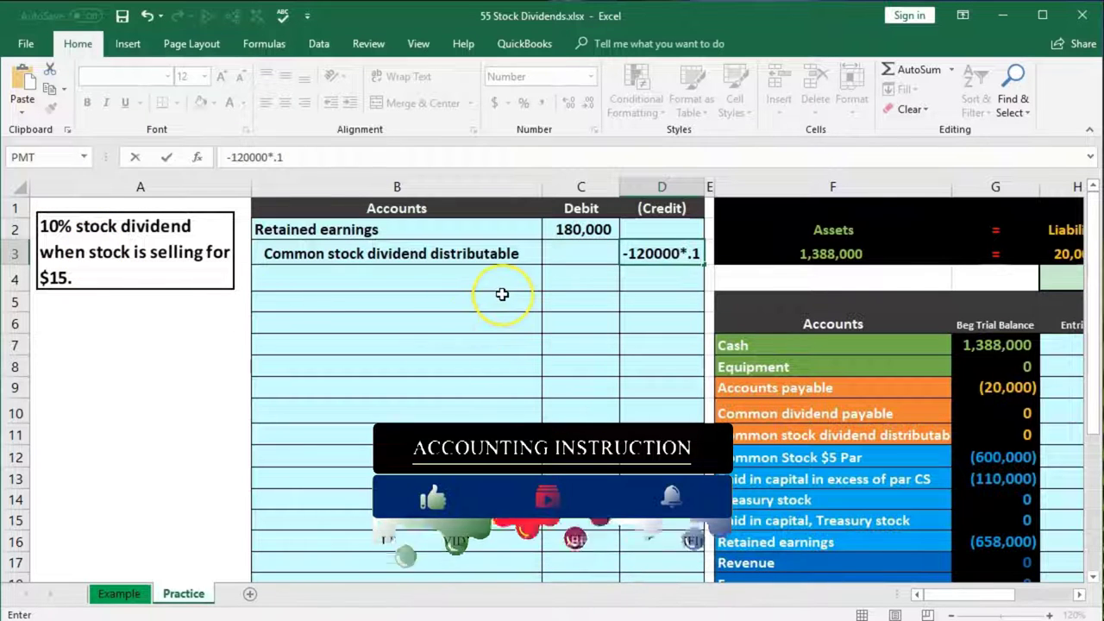
{"action": "type", "text": "*"}
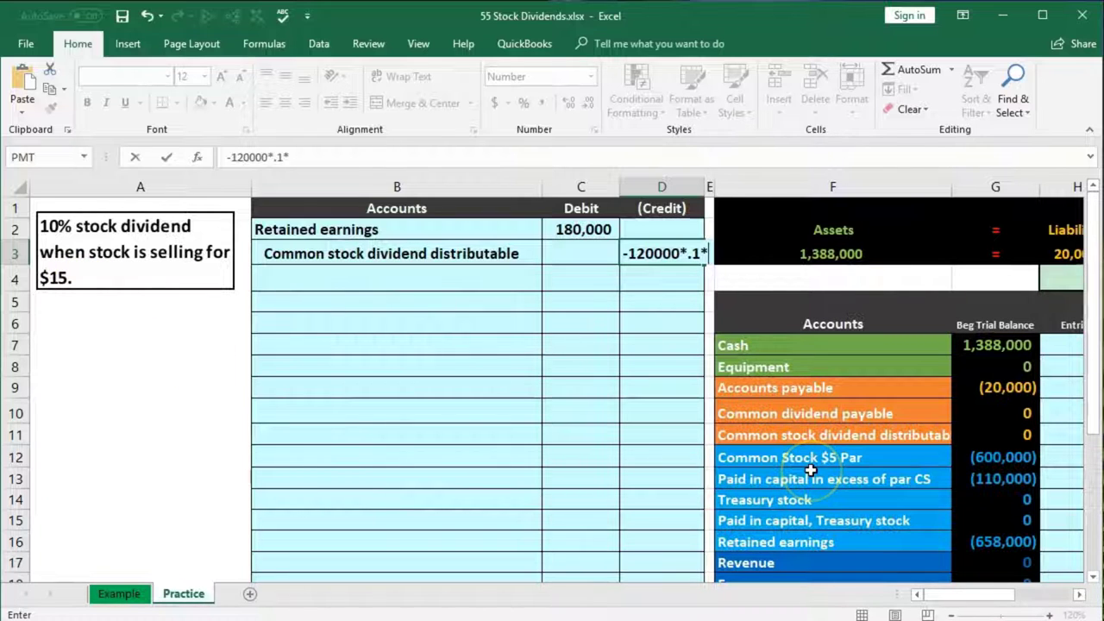
{"action": "type", "text": "5"}
{"action": "key", "text": "Return"}
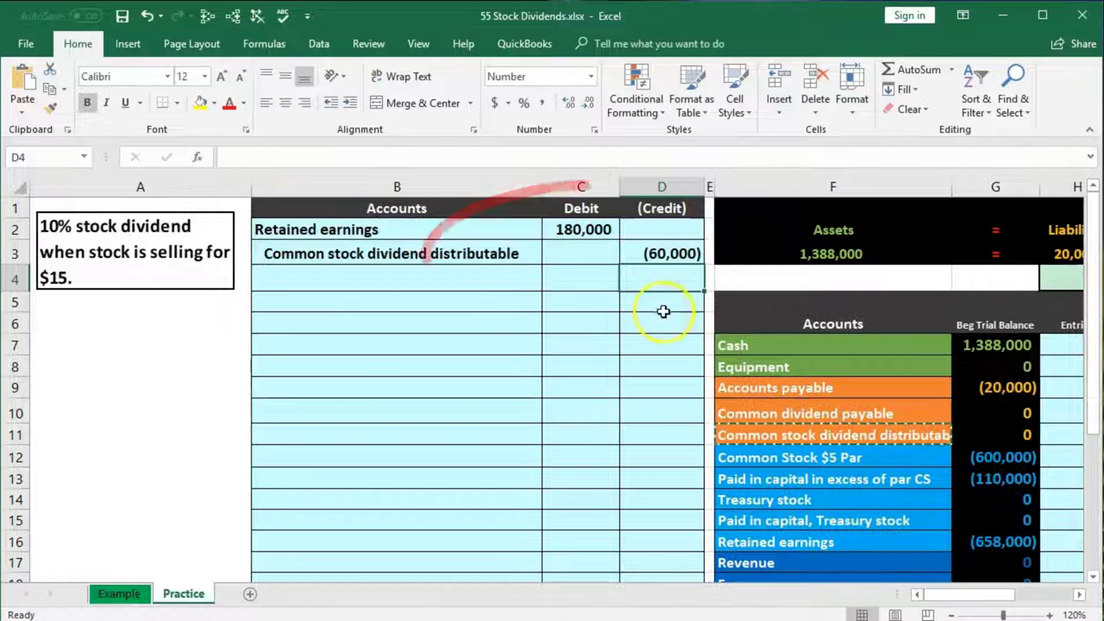
Step: Enter the balancing credit in cell D4 with the formula -SUM(C2:D3) over the debit and credit amounts above
{"action": "left_click", "coordinate": [583, 230]}
{"action": "left_click_drag", "start_coordinate": [583, 229], "coordinate": [640, 246]}
{"action": "left_click", "coordinate": [654, 287]}
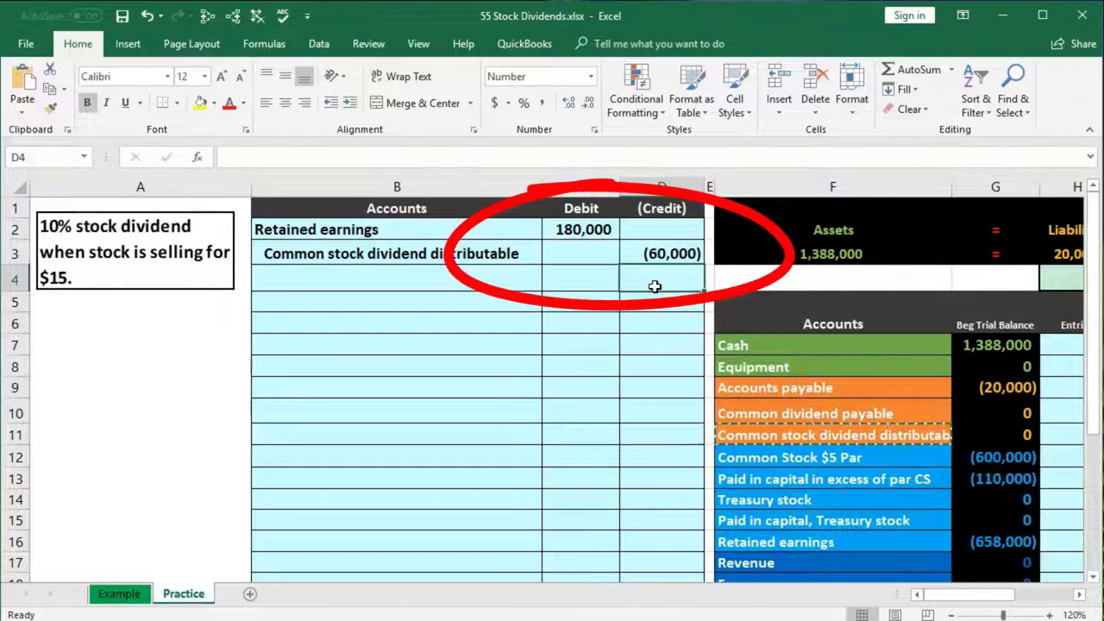
{"action": "type", "text": "-sum"}
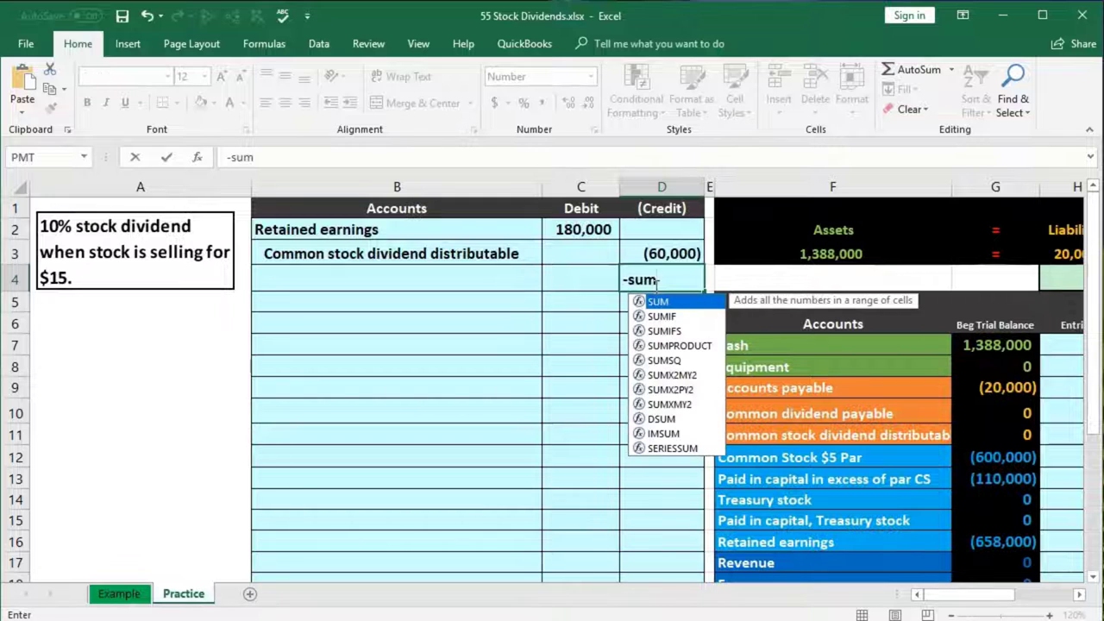
{"action": "double_click", "coordinate": [640, 304]}
{"action": "left_click_drag", "start_coordinate": [588, 229], "coordinate": [645, 248]}
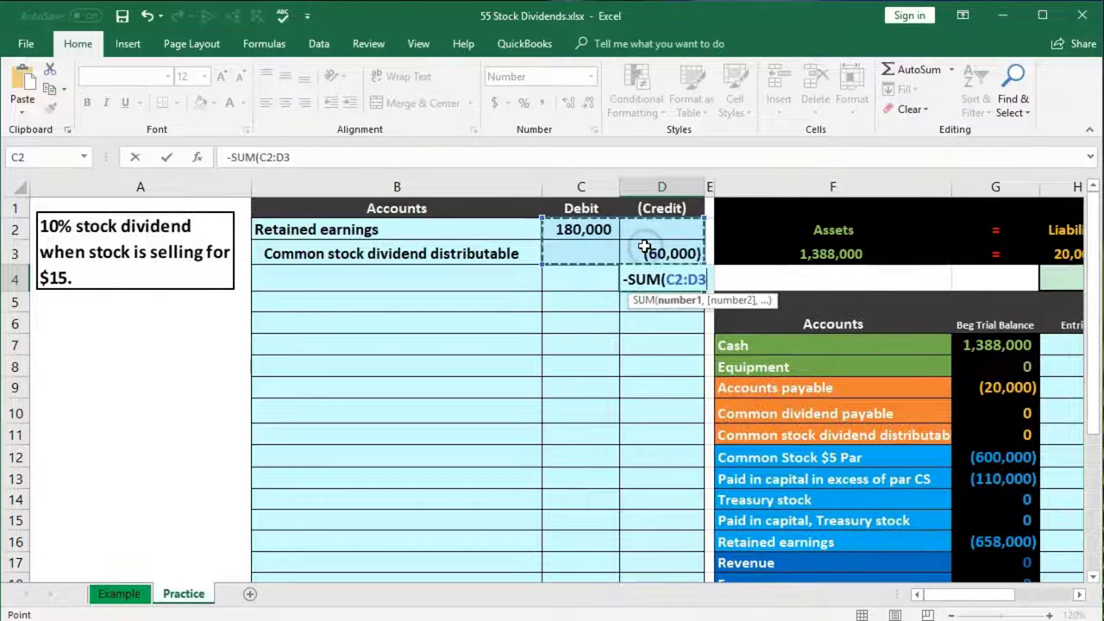
{"action": "key", "text": "Return"}
Step: Check the sum of the two credits in D3:D4 against the Retained earnings debit and inspect the D4 formula
{"action": "left_click", "coordinate": [645, 248]}
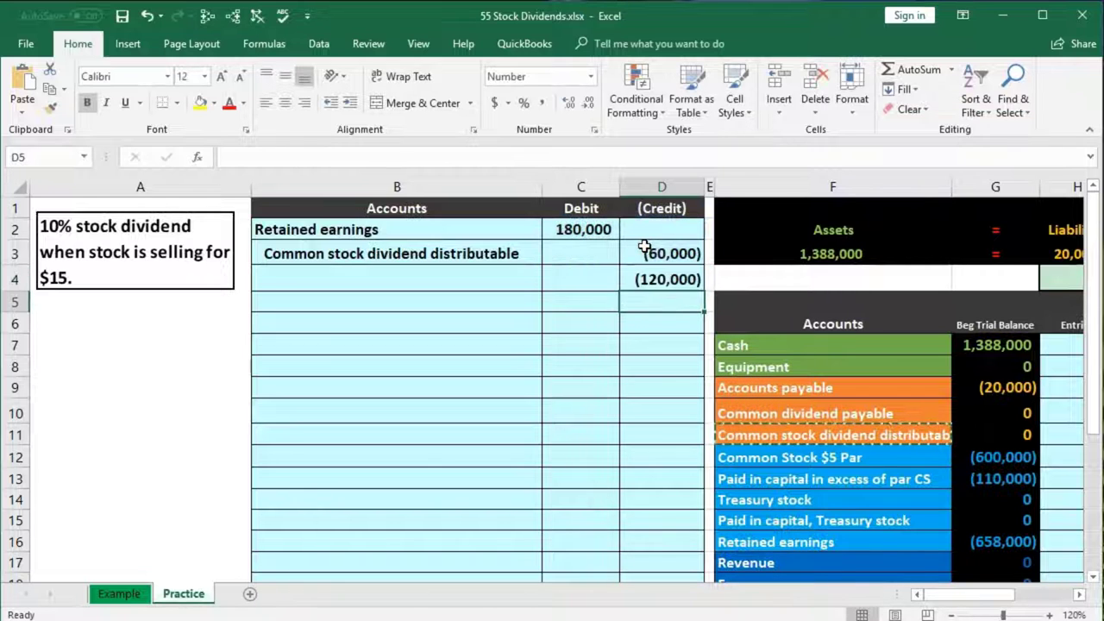
{"action": "left_click_drag", "start_coordinate": [645, 248], "coordinate": [639, 274]}
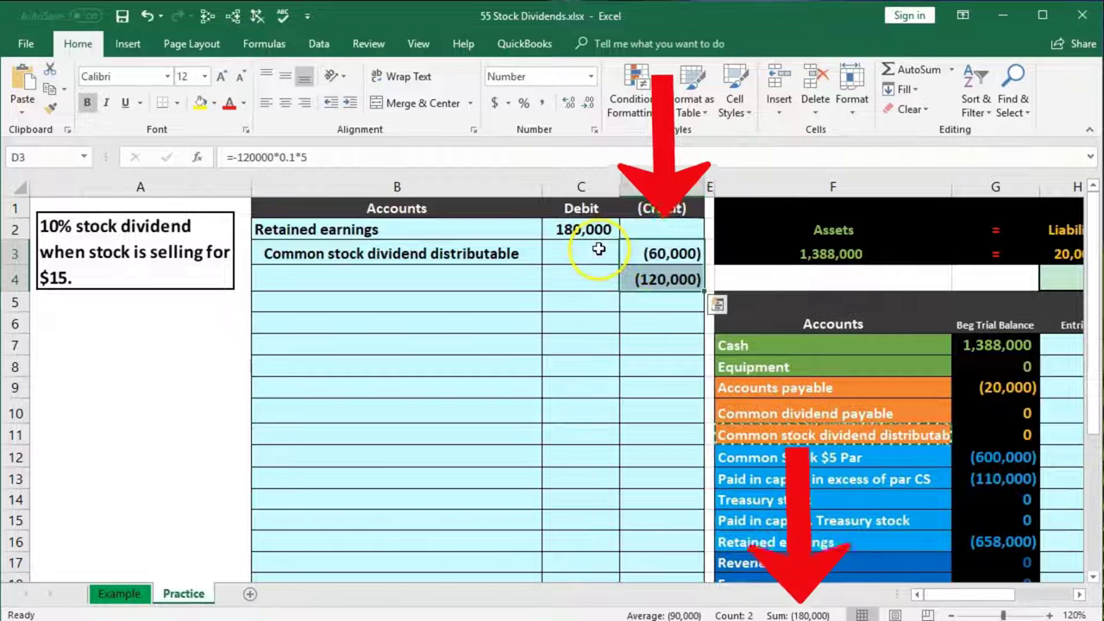
{"action": "left_click", "coordinate": [648, 280]}
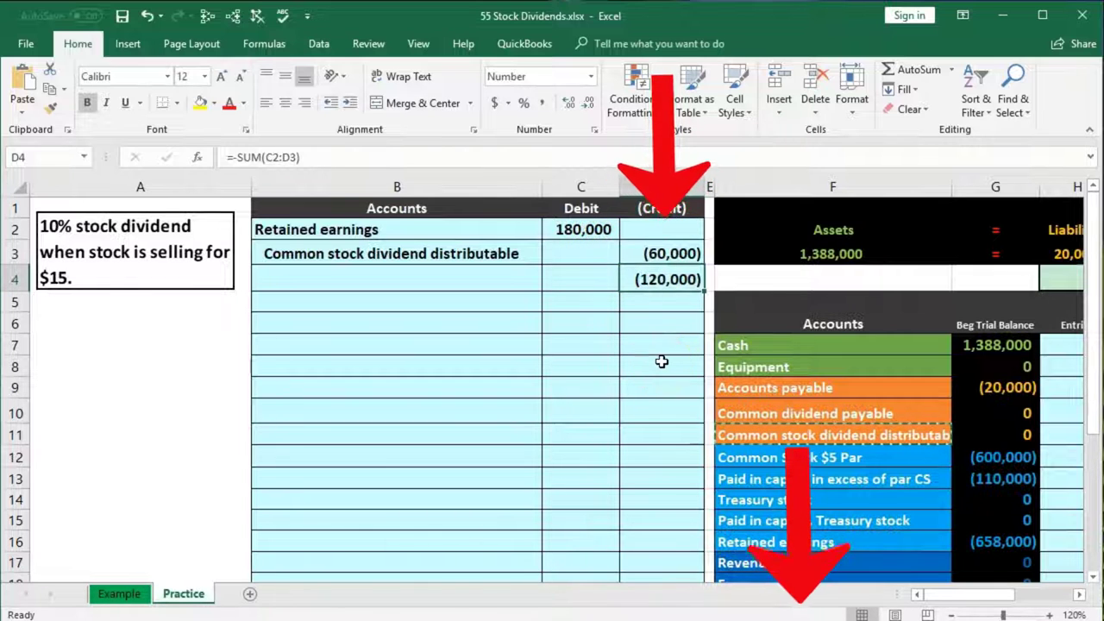
Step: Copy the Paid in capital in excess of par CS account from the trial balance and paste it as values into cell B4
{"action": "left_click", "coordinate": [876, 473]}
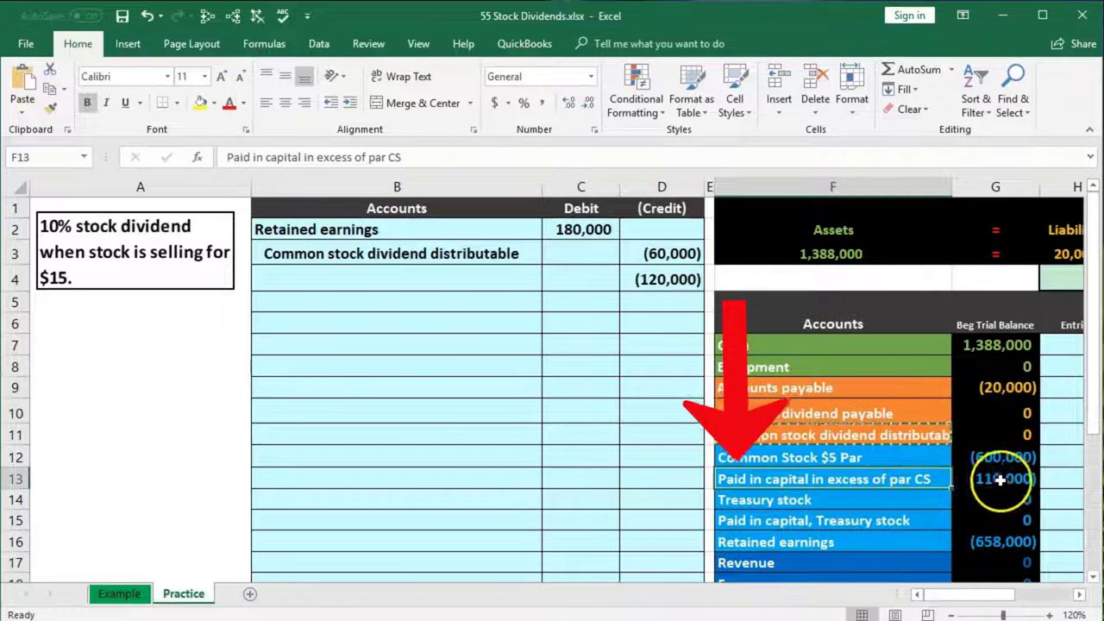
{"action": "left_click", "coordinate": [1000, 480]}
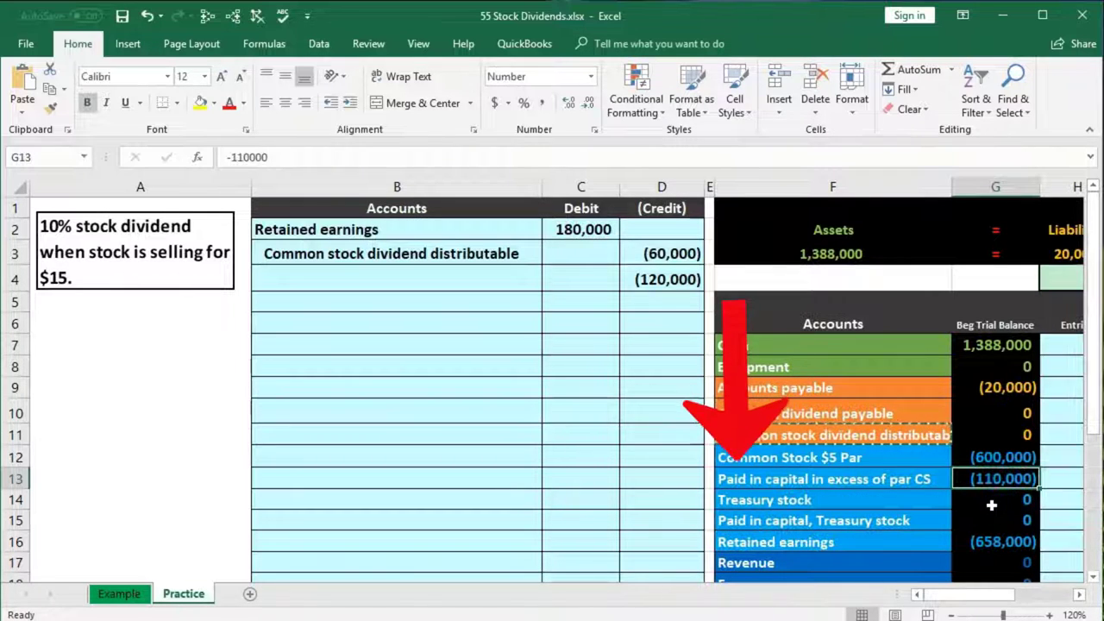
{"action": "left_click", "coordinate": [919, 478]}
{"action": "right_click", "coordinate": [919, 478]}
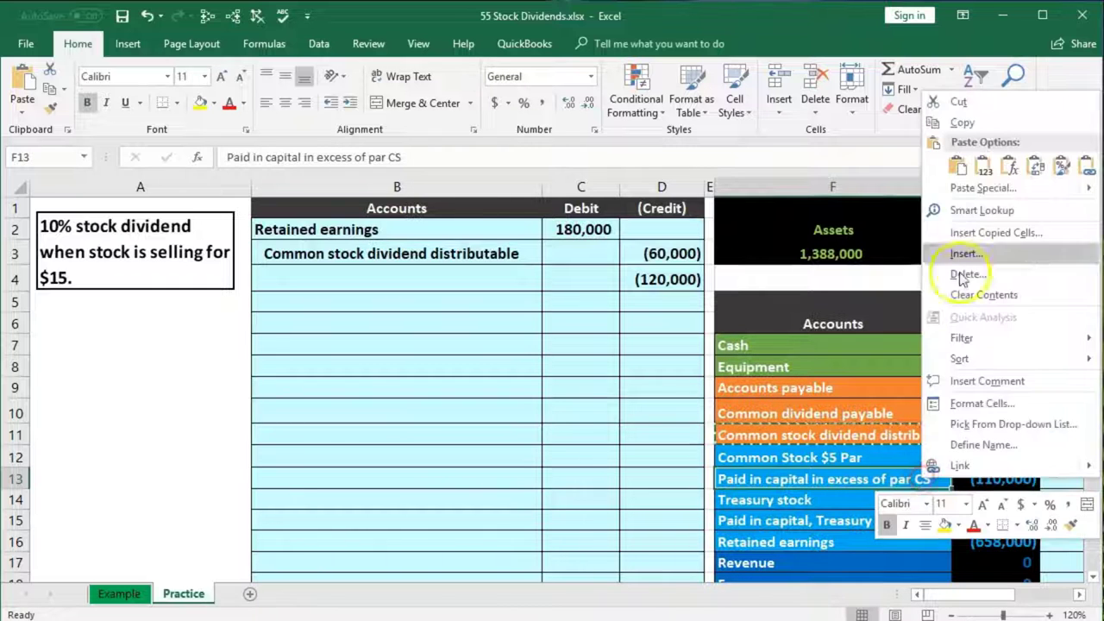
{"action": "left_click", "coordinate": [962, 122]}
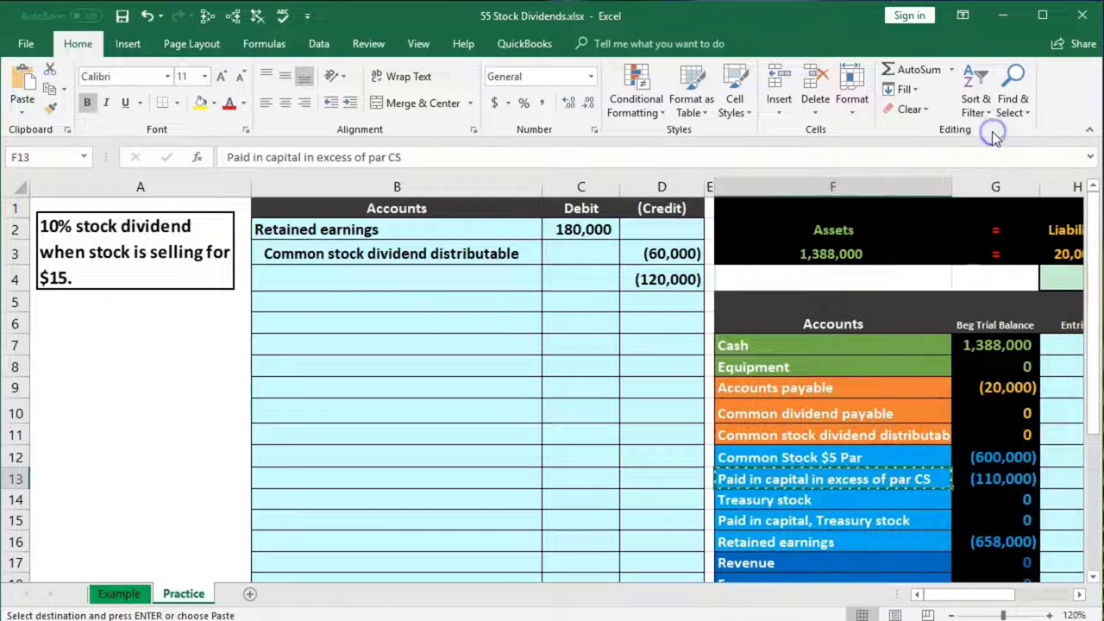
{"action": "left_click", "coordinate": [420, 277]}
{"action": "right_click", "coordinate": [420, 278]}
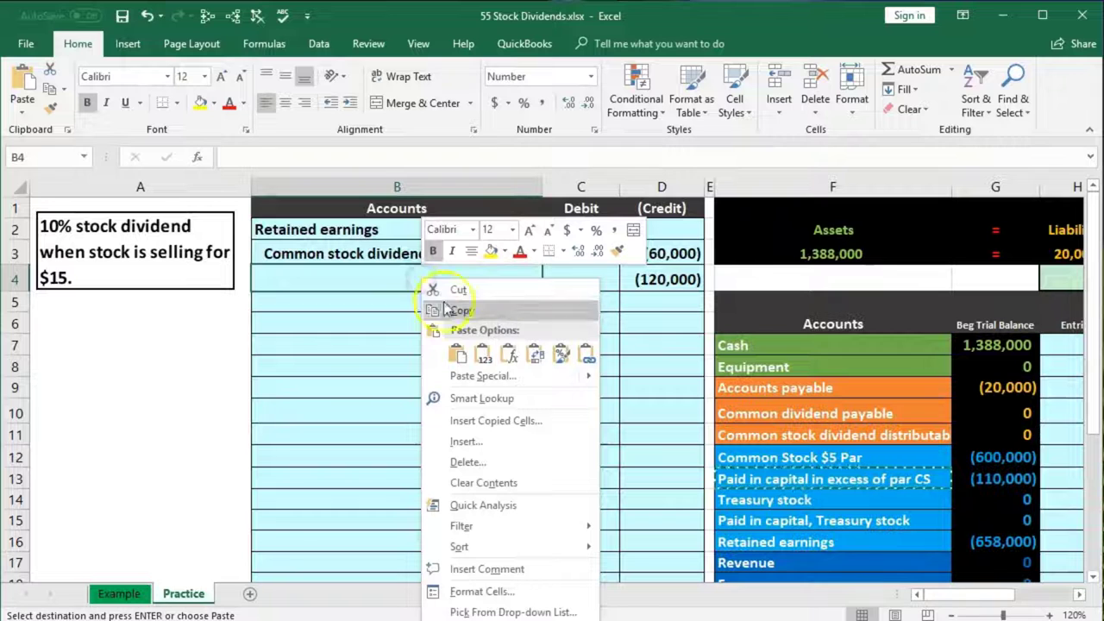
{"action": "left_click", "coordinate": [482, 355]}
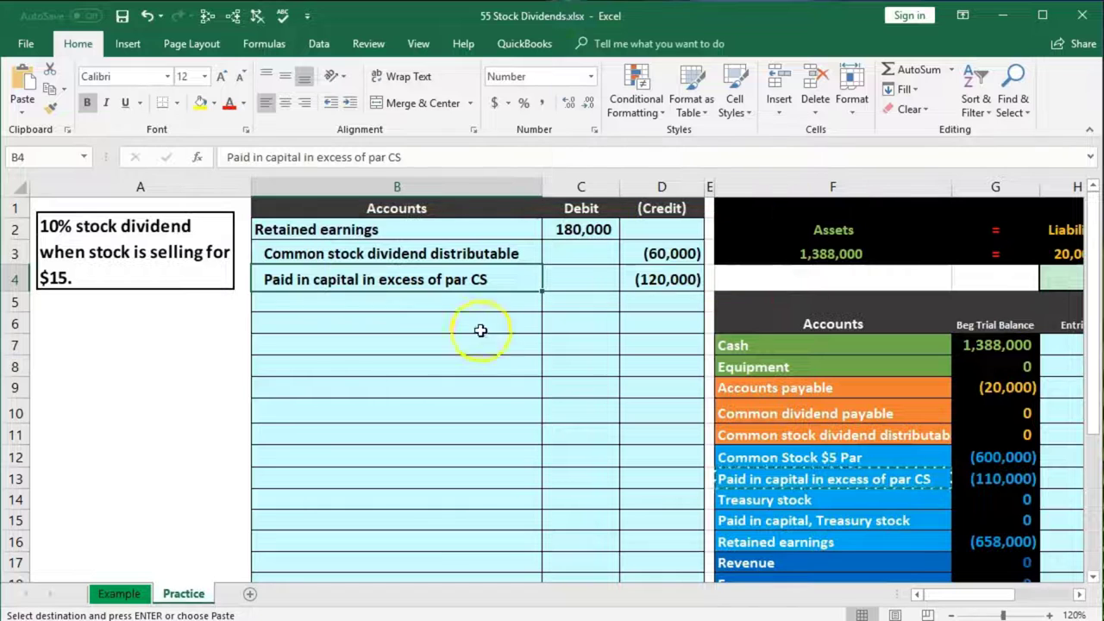
Step: Review the stock dividend journal entry, checking the Retained earnings debit against the Common stock dividend distributable and Paid in capital credits
{"action": "left_click_drag", "start_coordinate": [474, 226], "coordinate": [578, 221]}
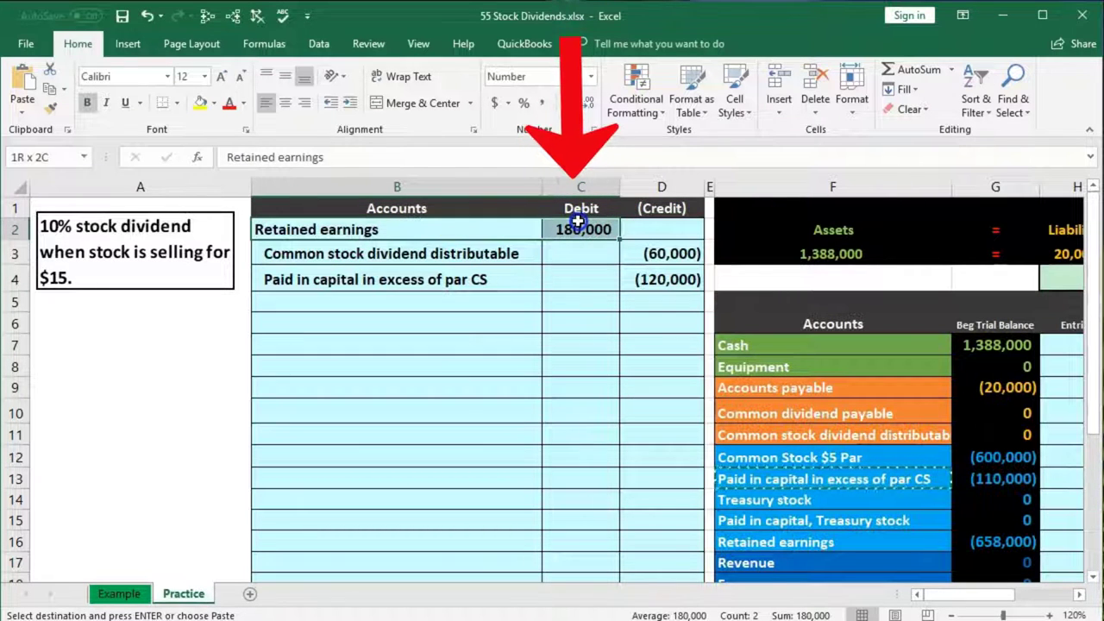
{"action": "left_click_drag", "start_coordinate": [577, 222], "coordinate": [578, 221]}
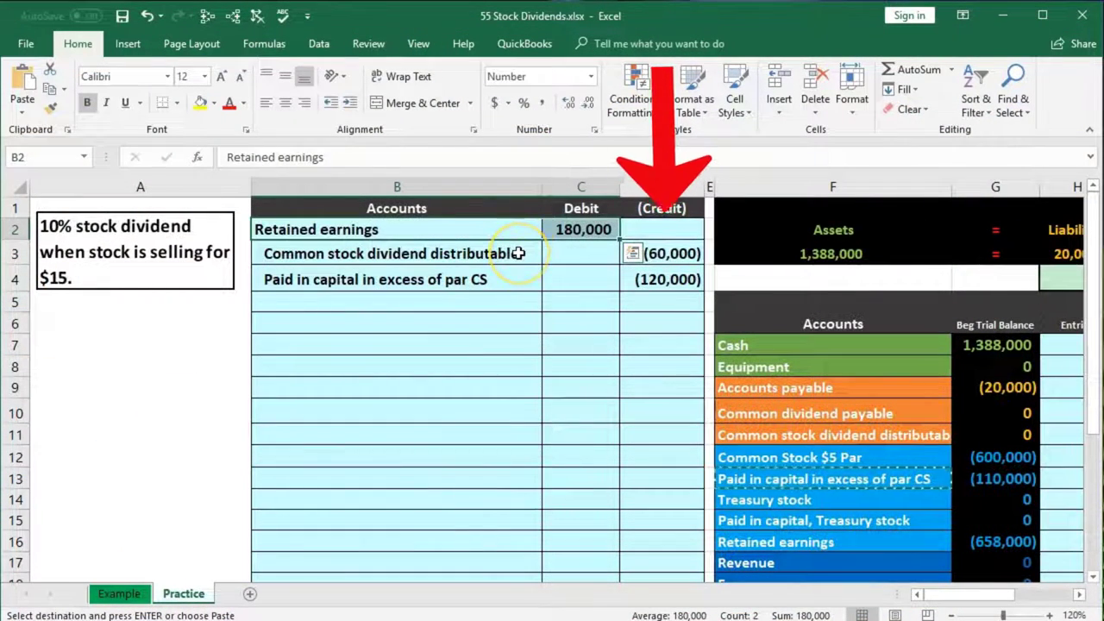
{"action": "left_click_drag", "start_coordinate": [517, 253], "coordinate": [651, 250]}
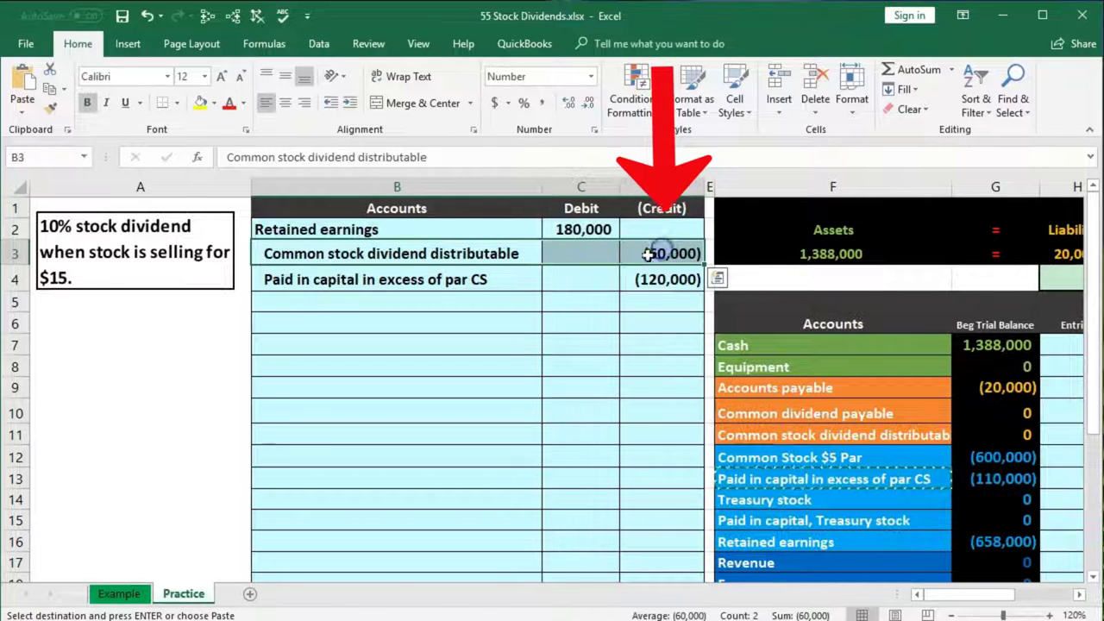
{"action": "left_click_drag", "start_coordinate": [492, 283], "coordinate": [660, 276]}
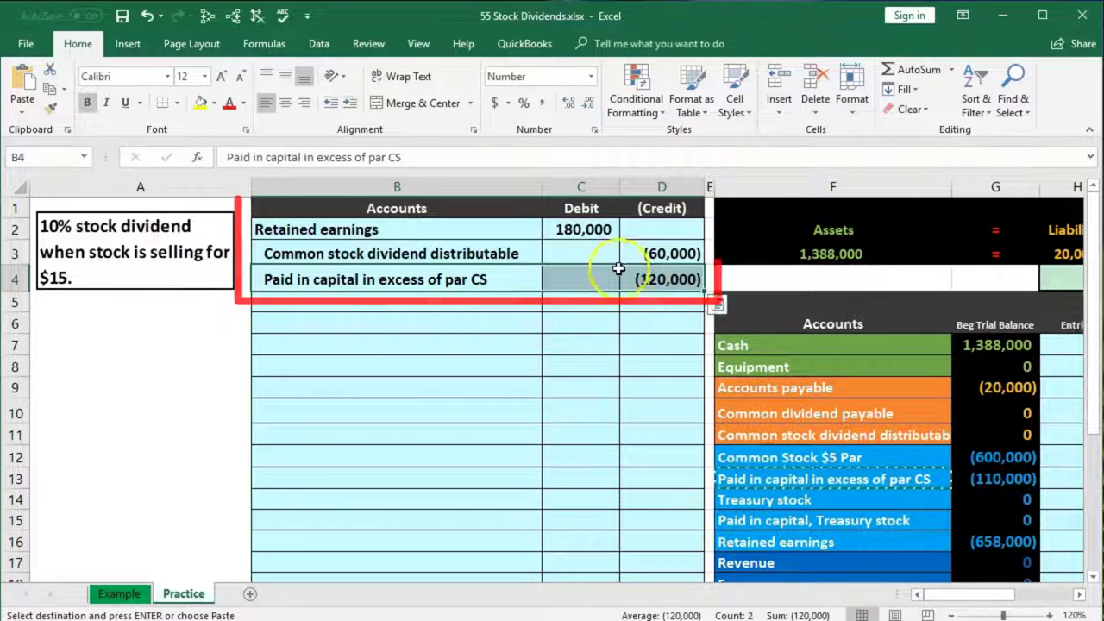
{"action": "left_click", "coordinate": [497, 230]}
{"action": "left_click_drag", "start_coordinate": [497, 230], "coordinate": [561, 227]}
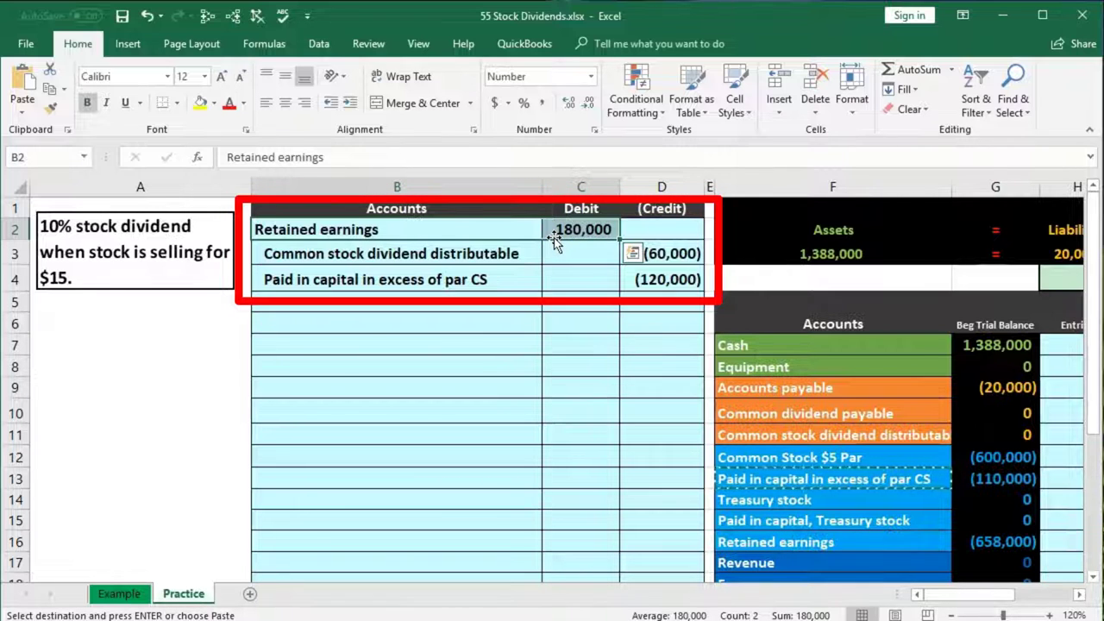
{"action": "left_click_drag", "start_coordinate": [508, 254], "coordinate": [641, 252]}
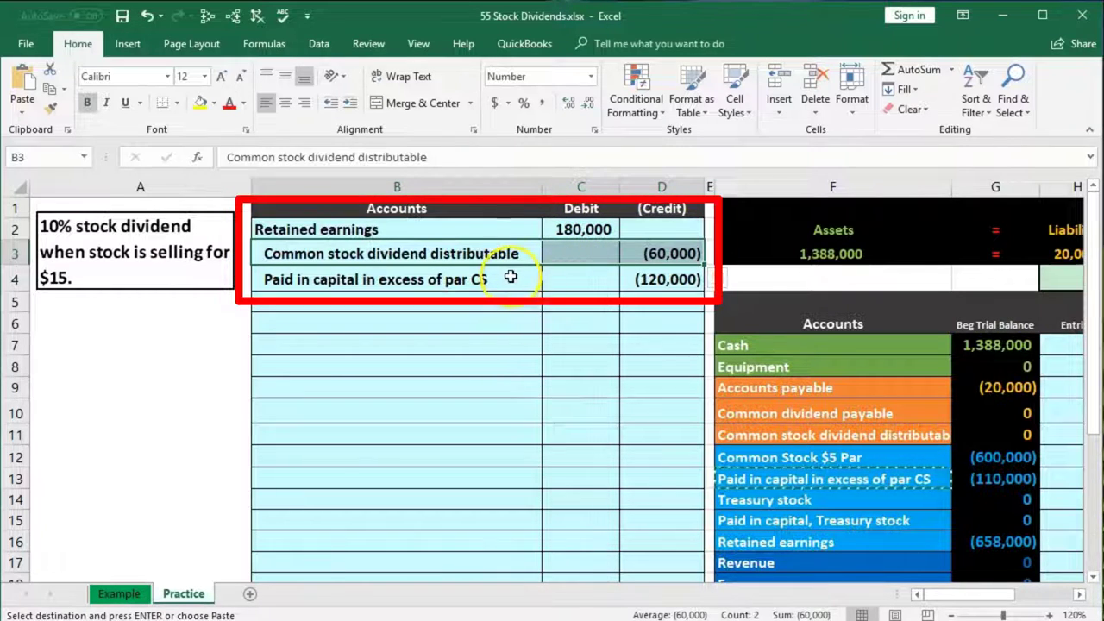
{"action": "left_click_drag", "start_coordinate": [511, 276], "coordinate": [636, 276]}
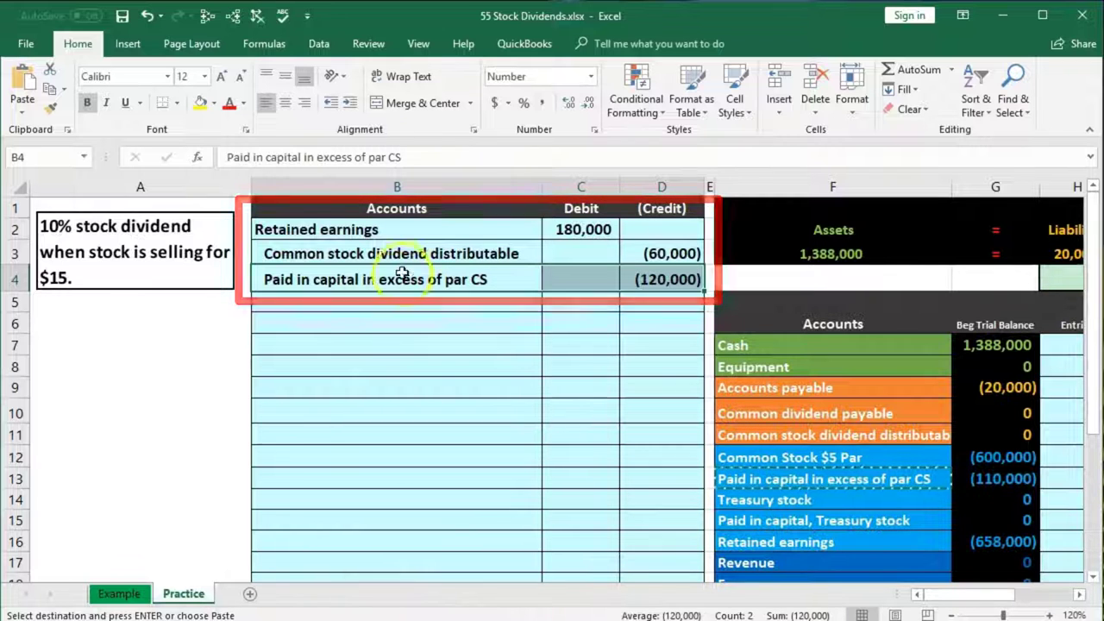
{"action": "left_click_drag", "start_coordinate": [428, 230], "coordinate": [642, 278]}
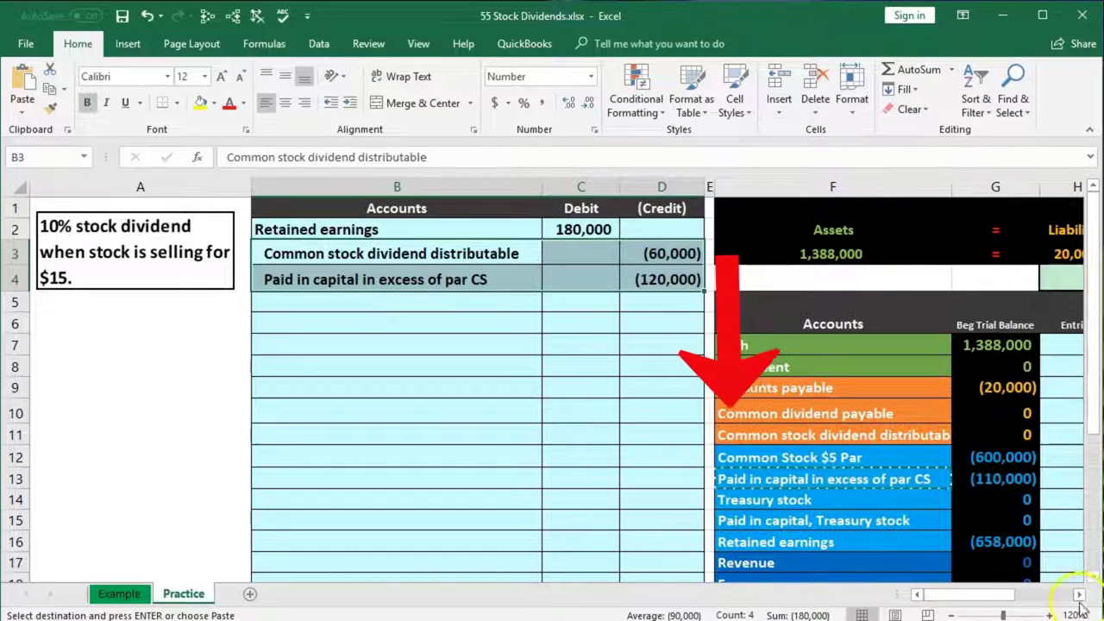
Step: Post the Retained earnings debit to the trial balance by entering the formula =C2 in Entries cell H16
{"action": "left_click", "coordinate": [995, 542]}
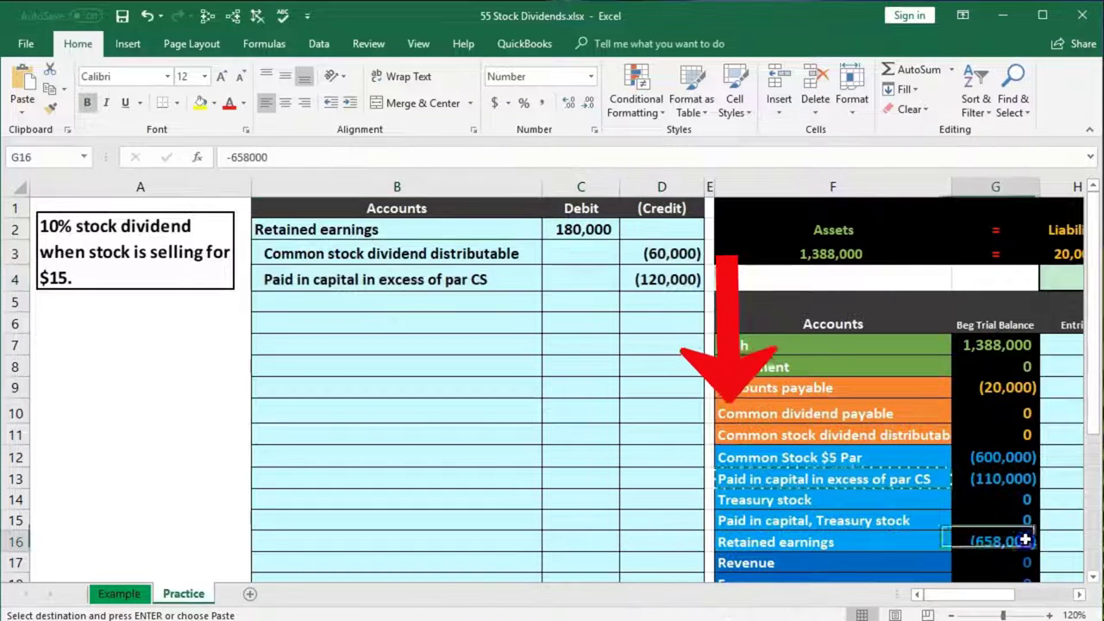
{"action": "left_click", "coordinate": [1079, 595]}
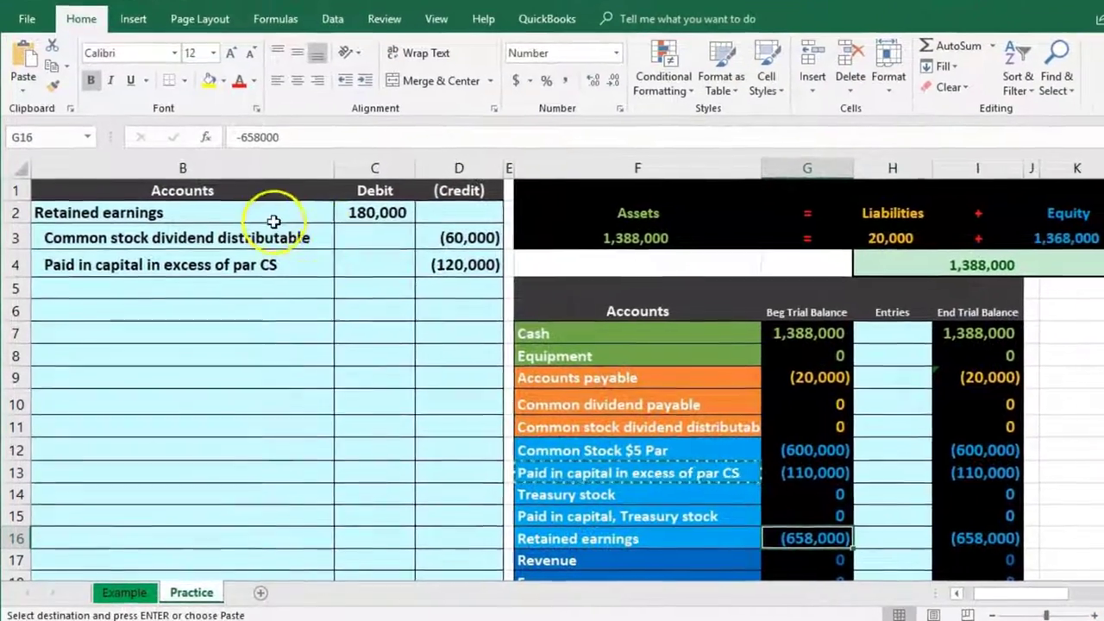
{"action": "left_click_drag", "start_coordinate": [267, 230], "coordinate": [387, 198]}
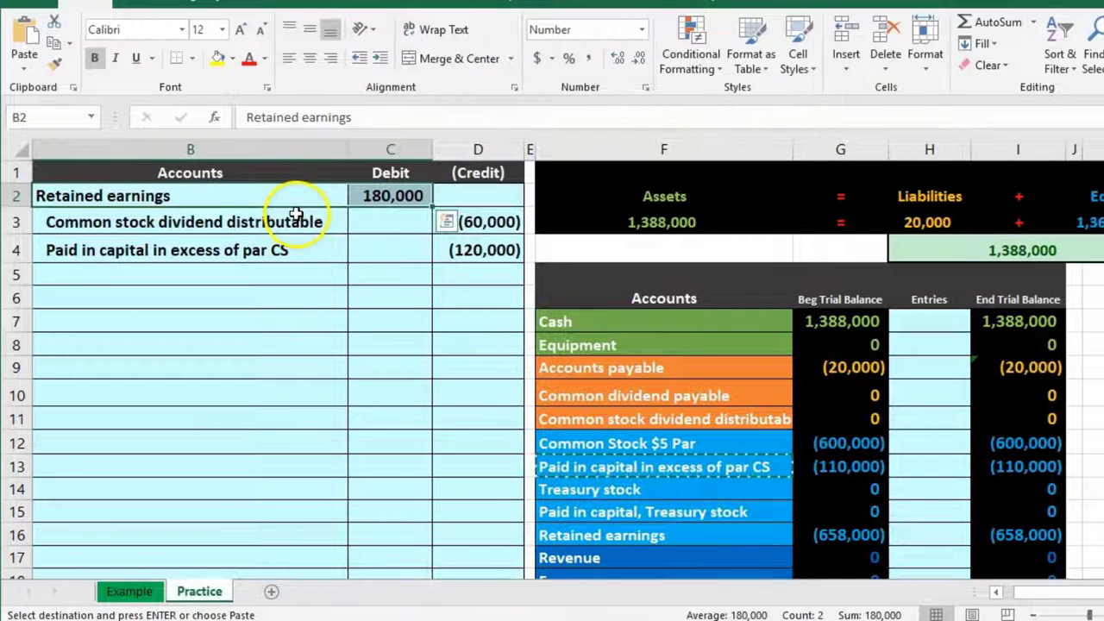
{"action": "left_click_drag", "start_coordinate": [714, 544], "coordinate": [854, 535]}
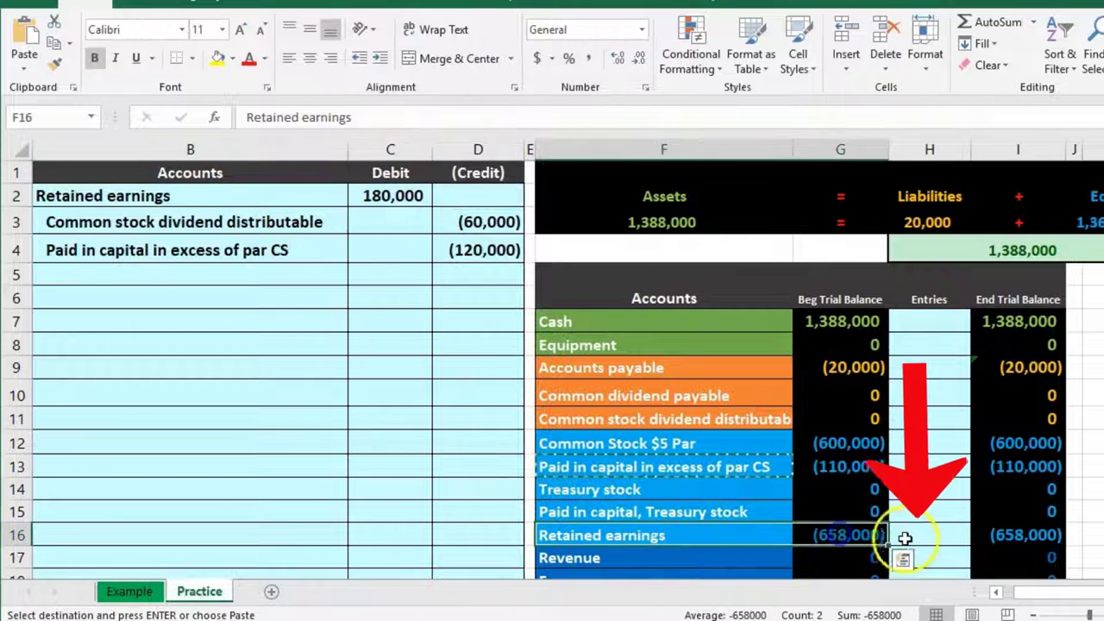
{"action": "left_click", "coordinate": [917, 538]}
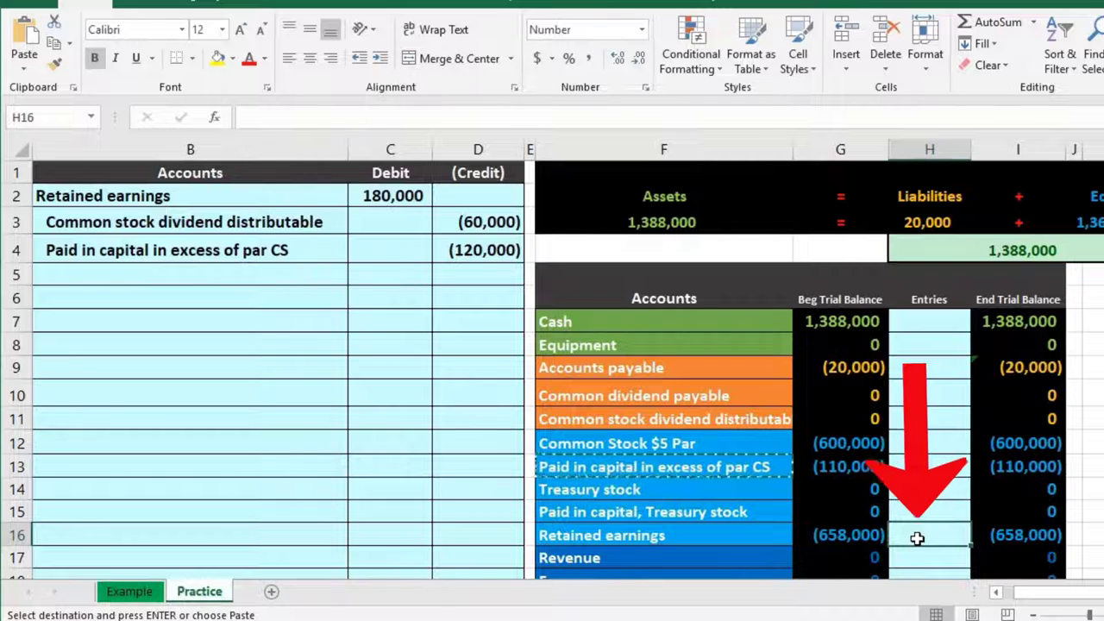
{"action": "type", "text": "="}
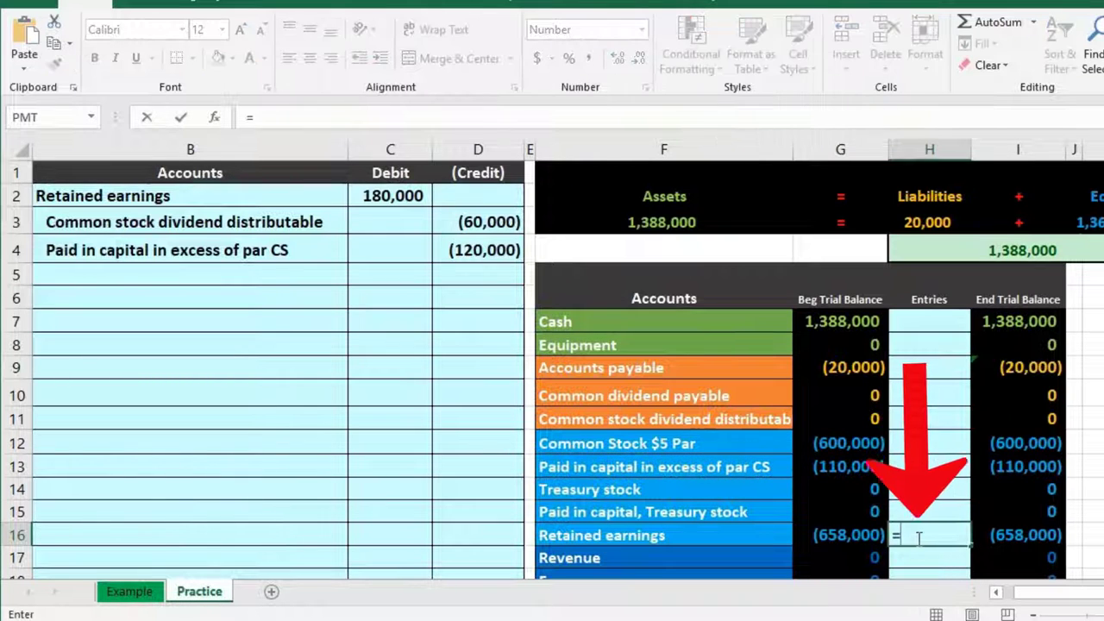
{"action": "left_click", "coordinate": [406, 188]}
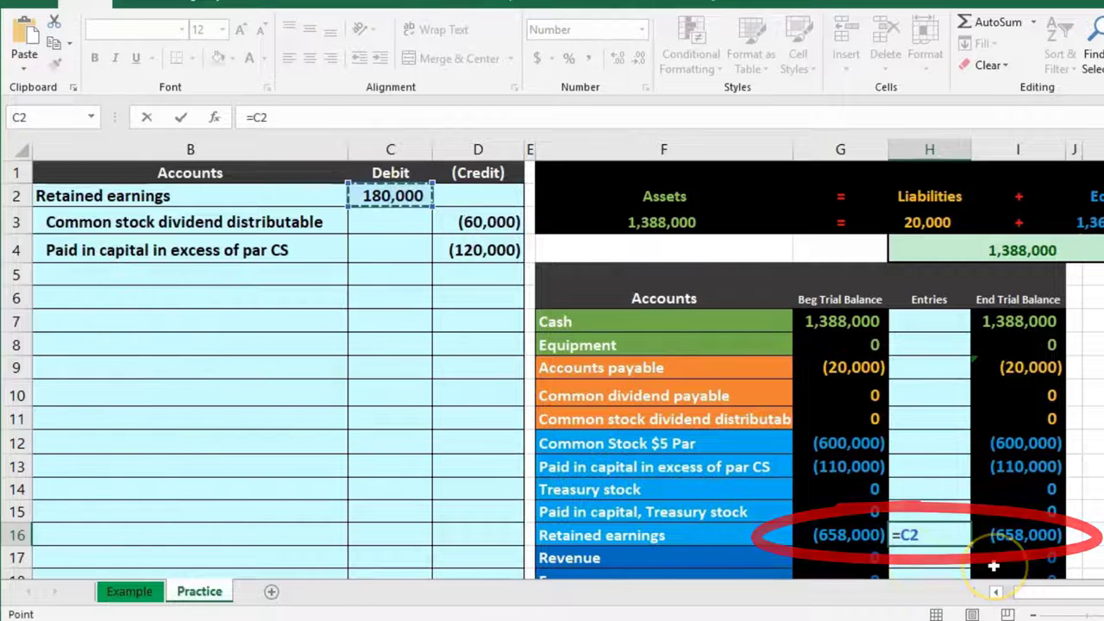
{"action": "key", "text": "Return"}
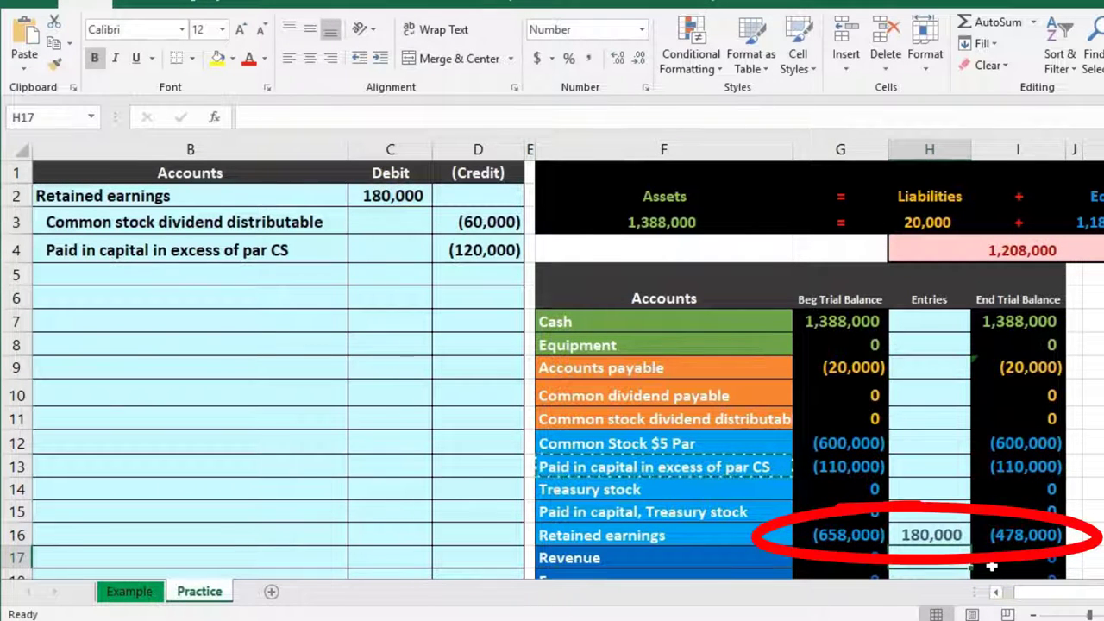
Step: Post the Common stock dividend distributable credit to the trial balance by entering the formula =D3 in Entries cell H11
{"action": "left_click", "coordinate": [311, 220]}
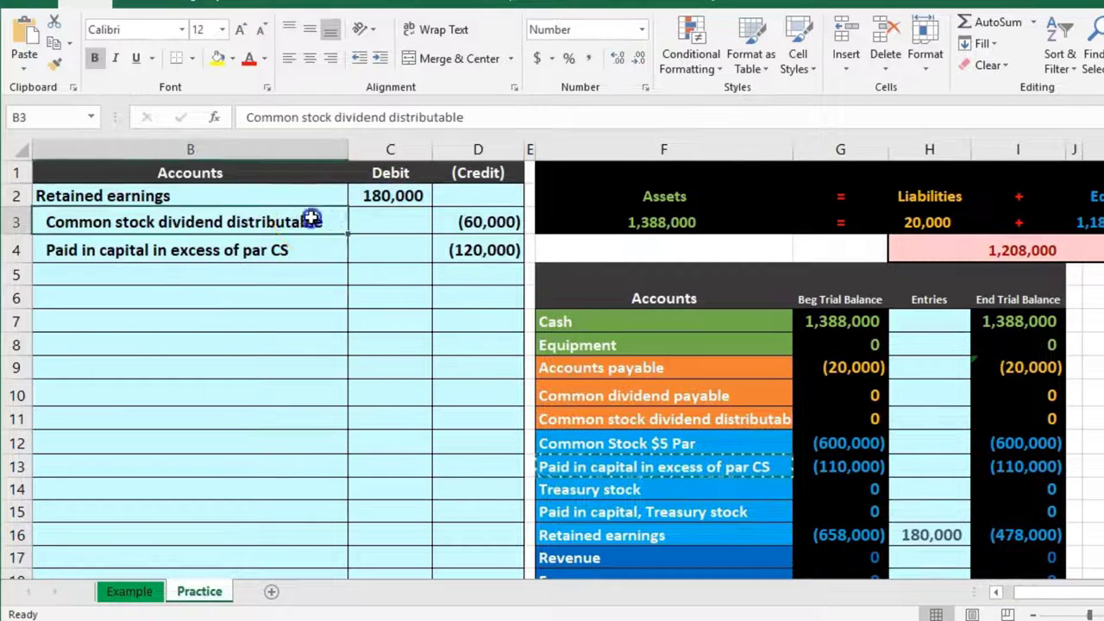
{"action": "left_click_drag", "start_coordinate": [311, 220], "coordinate": [465, 217]}
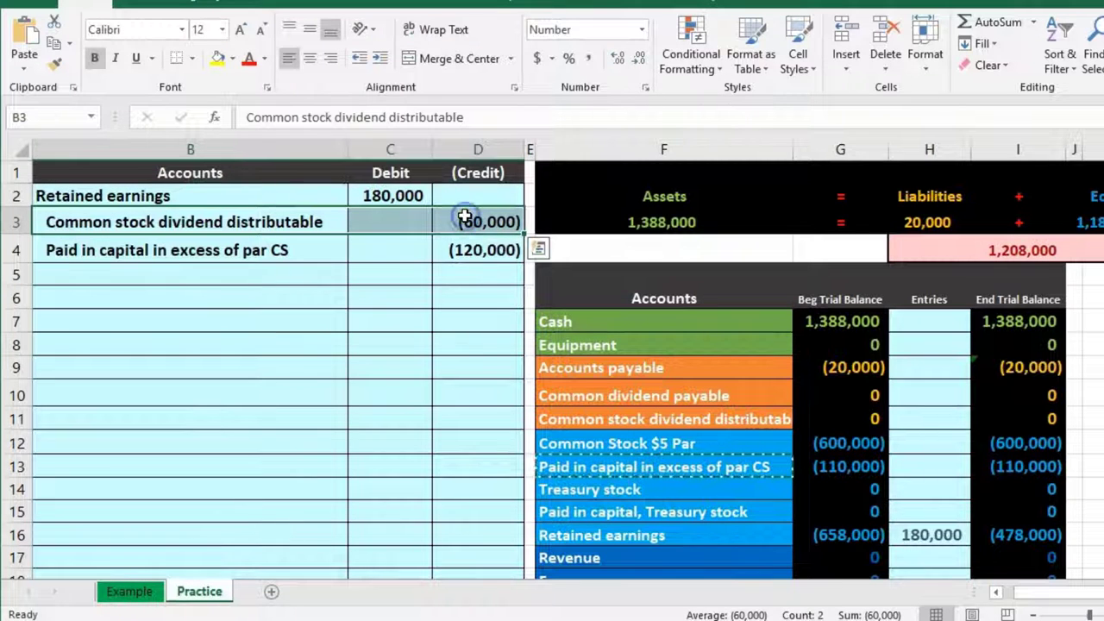
{"action": "left_click_drag", "start_coordinate": [727, 411], "coordinate": [914, 417]}
{"action": "left_click", "coordinate": [940, 419]}
{"action": "left_click", "coordinate": [940, 418]}
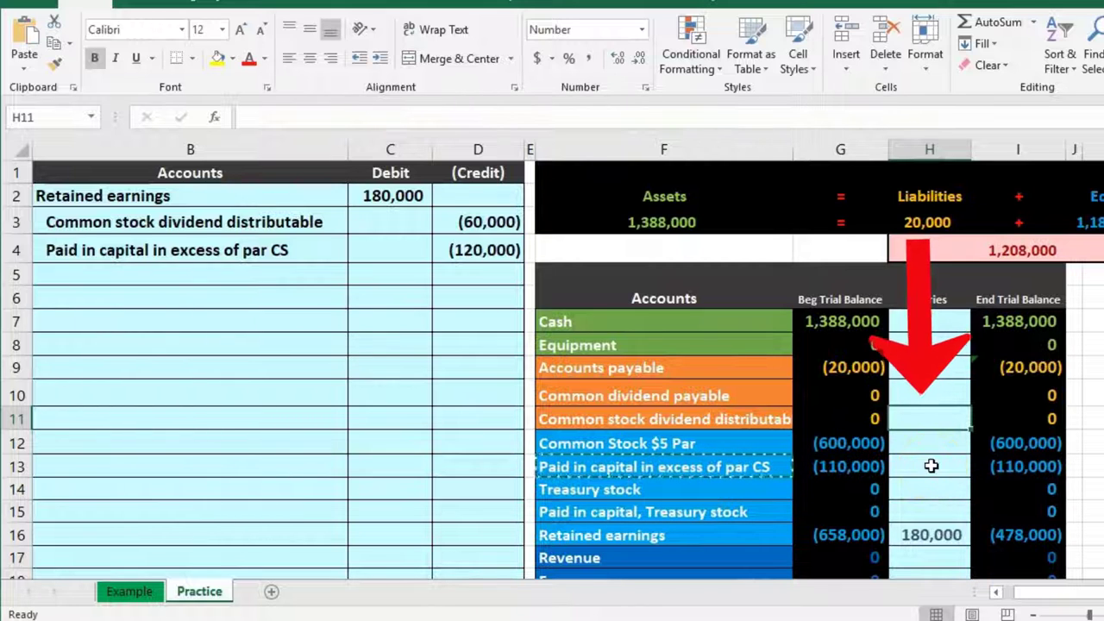
{"action": "type", "text": "="}
{"action": "left_click", "coordinate": [500, 221]}
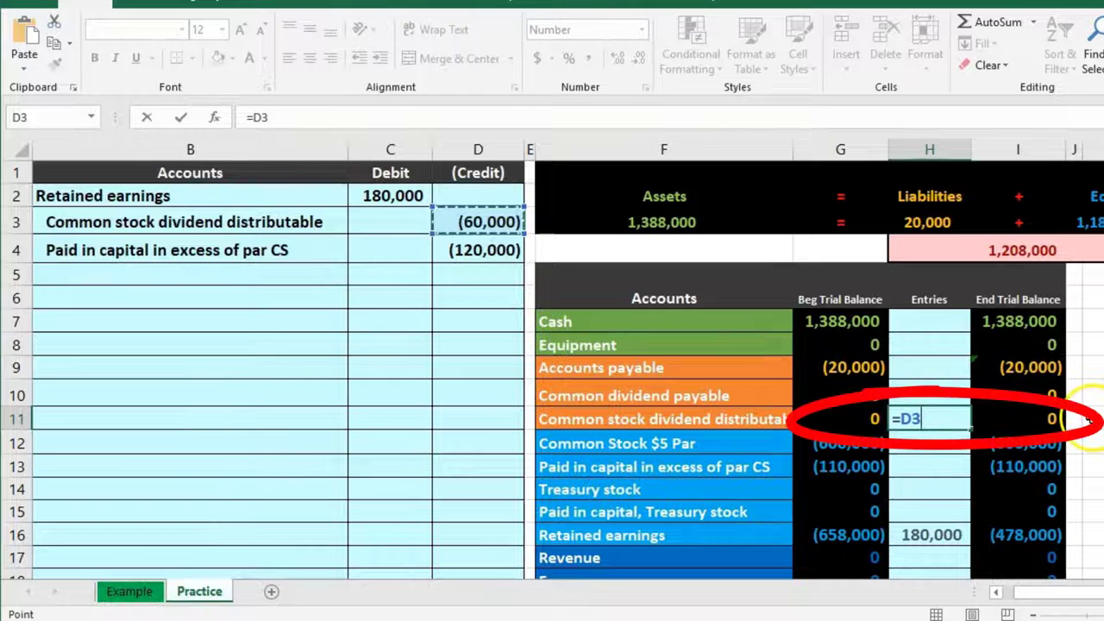
{"action": "key", "text": "Return"}
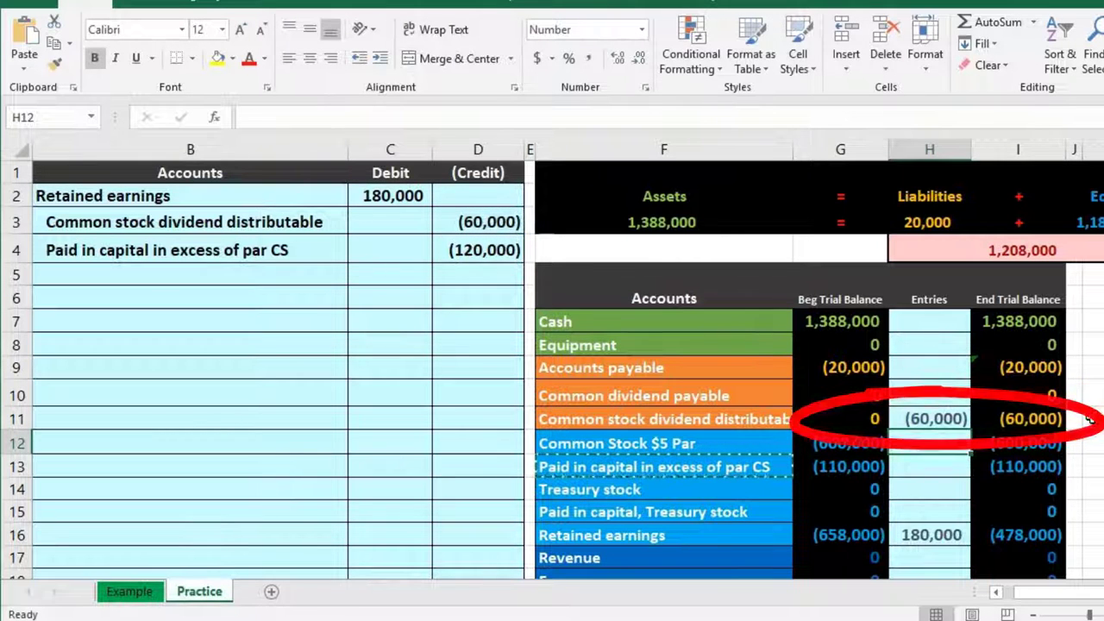
Step: Post the Paid in capital in excess of par CS credit to the trial balance with the formula =D4 in cell H13
{"action": "left_click_drag", "start_coordinate": [308, 255], "coordinate": [470, 249]}
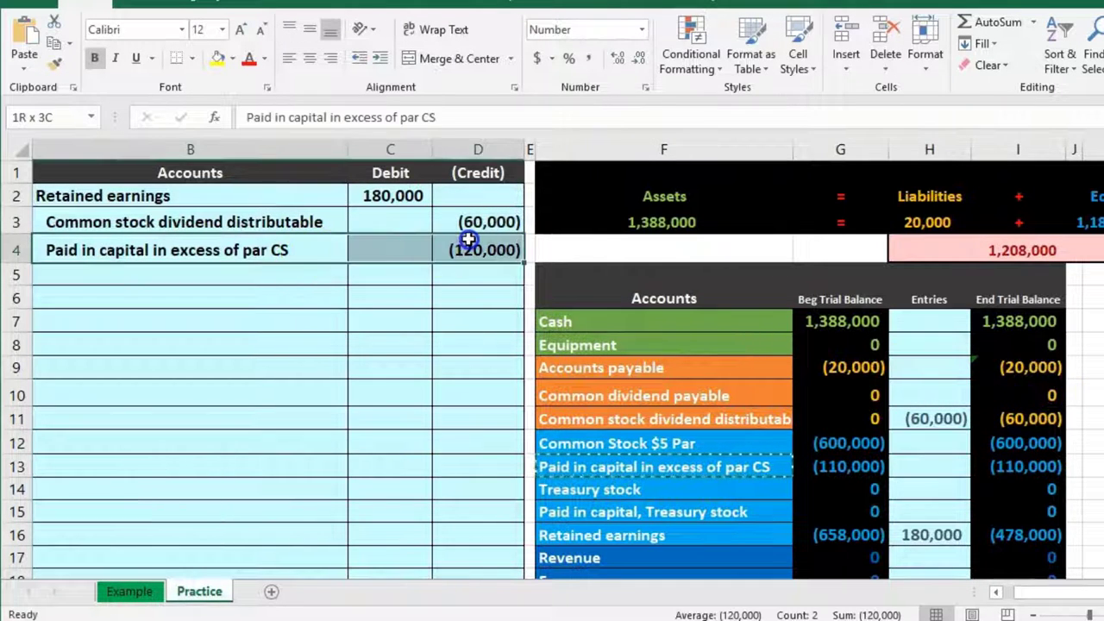
{"action": "left_click_drag", "start_coordinate": [706, 466], "coordinate": [832, 461]}
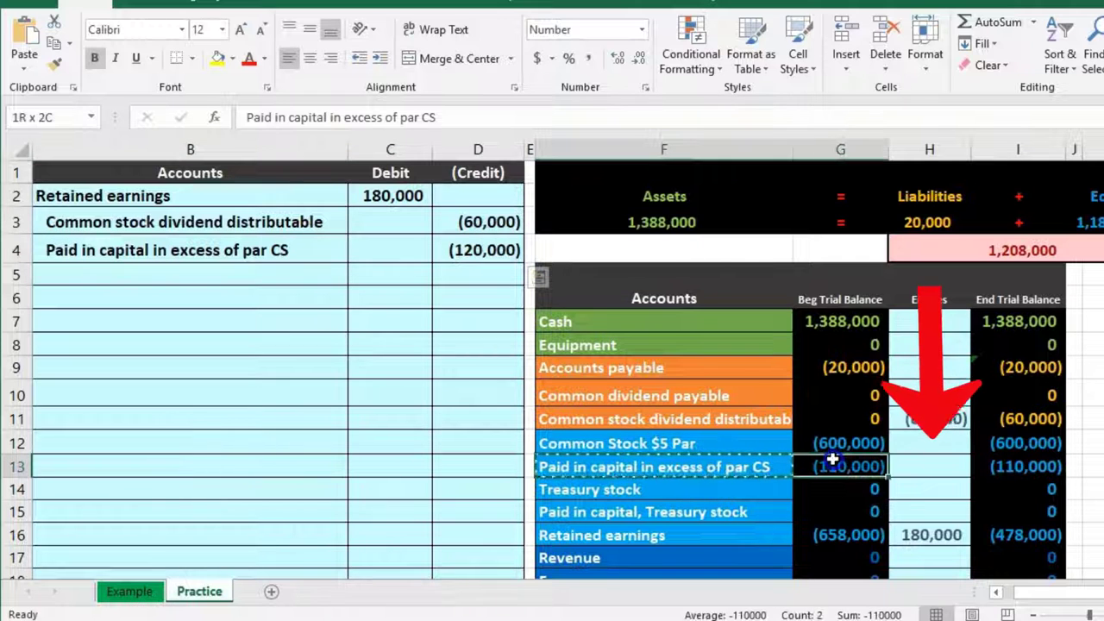
{"action": "left_click", "coordinate": [943, 461]}
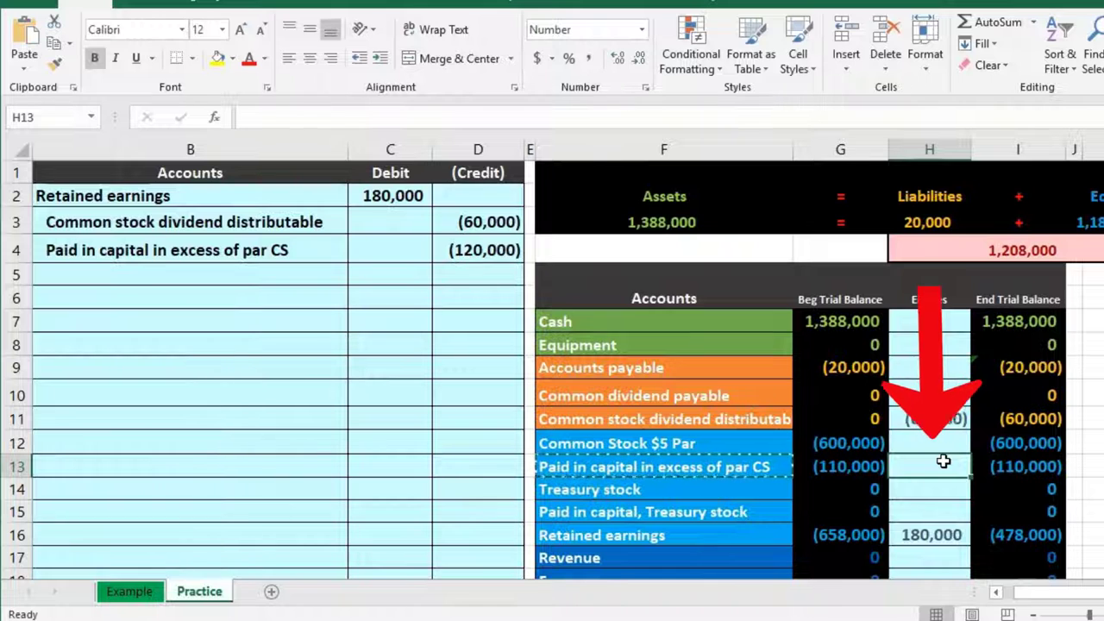
{"action": "type", "text": "="}
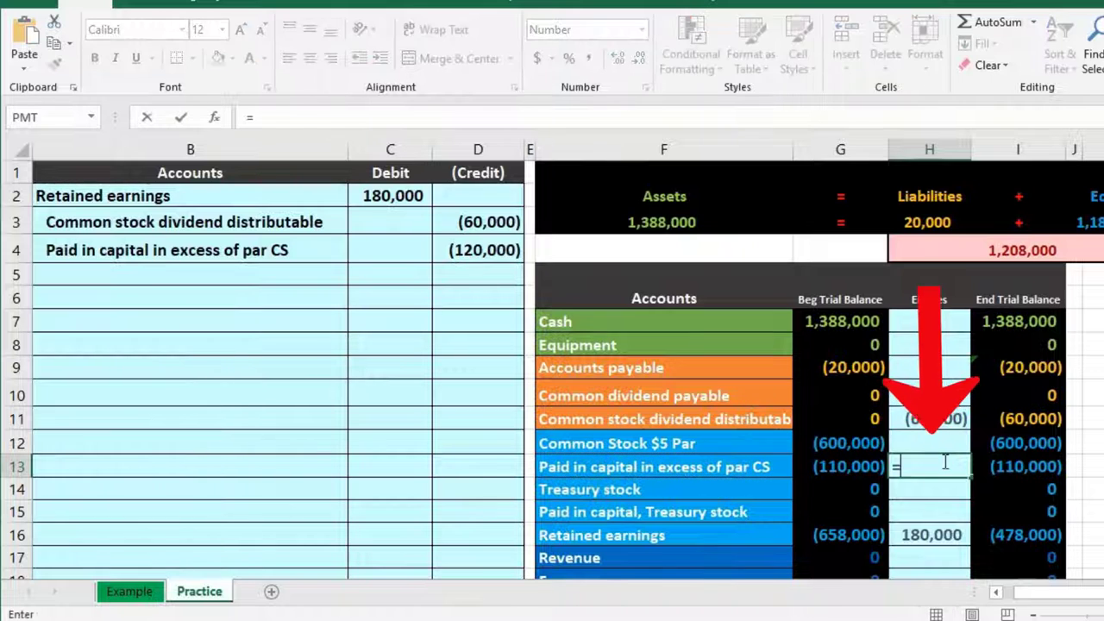
{"action": "left_click", "coordinate": [488, 249]}
{"action": "key", "text": "Return"}
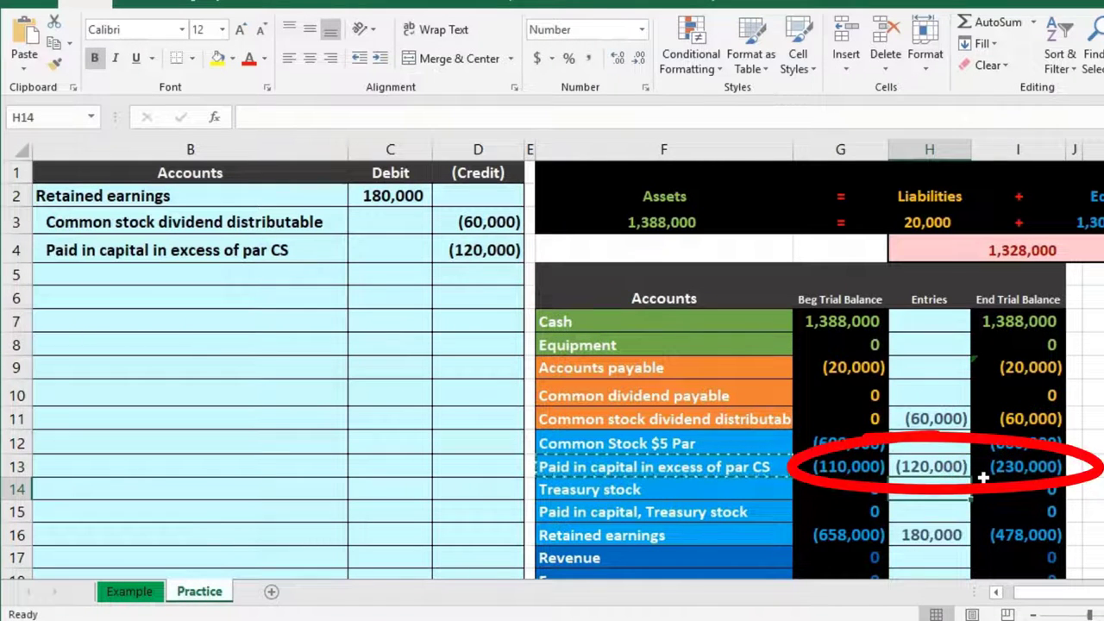
Step: Inspect the ending trial balance formulas for Total Debits - Total (credits) in I20 and Net Income in I21
{"action": "scroll", "coordinate": [805, 521], "scroll_direction": "down", "scroll_amount": 1}
{"action": "left_click", "coordinate": [1059, 554]}
{"action": "double_click", "coordinate": [1059, 552]}
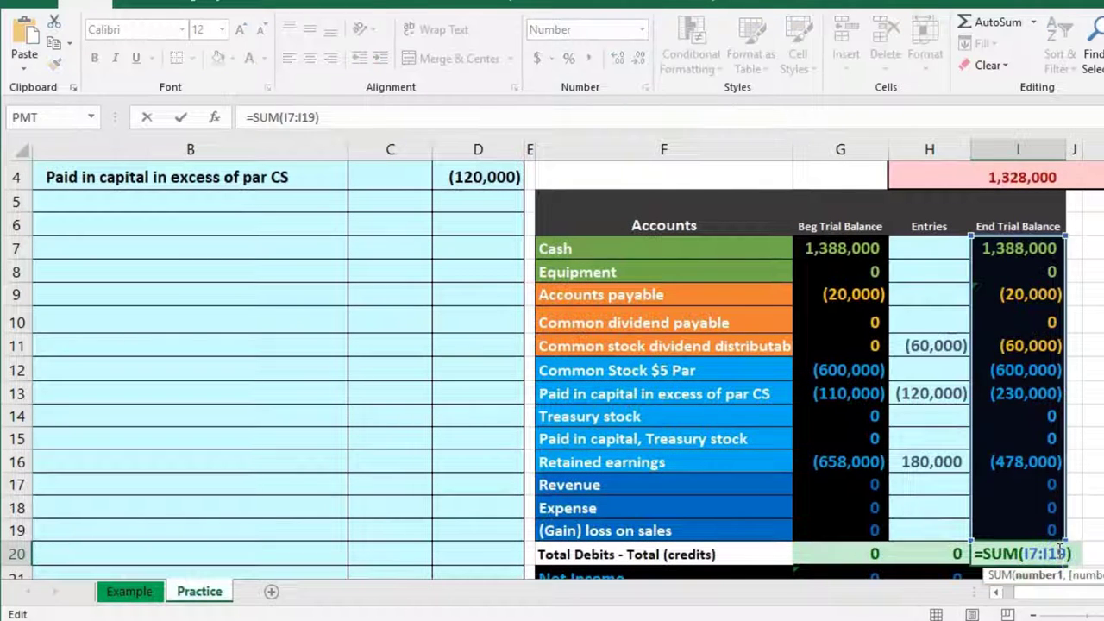
{"action": "key", "text": "Return"}
{"action": "double_click", "coordinate": [1056, 549]}
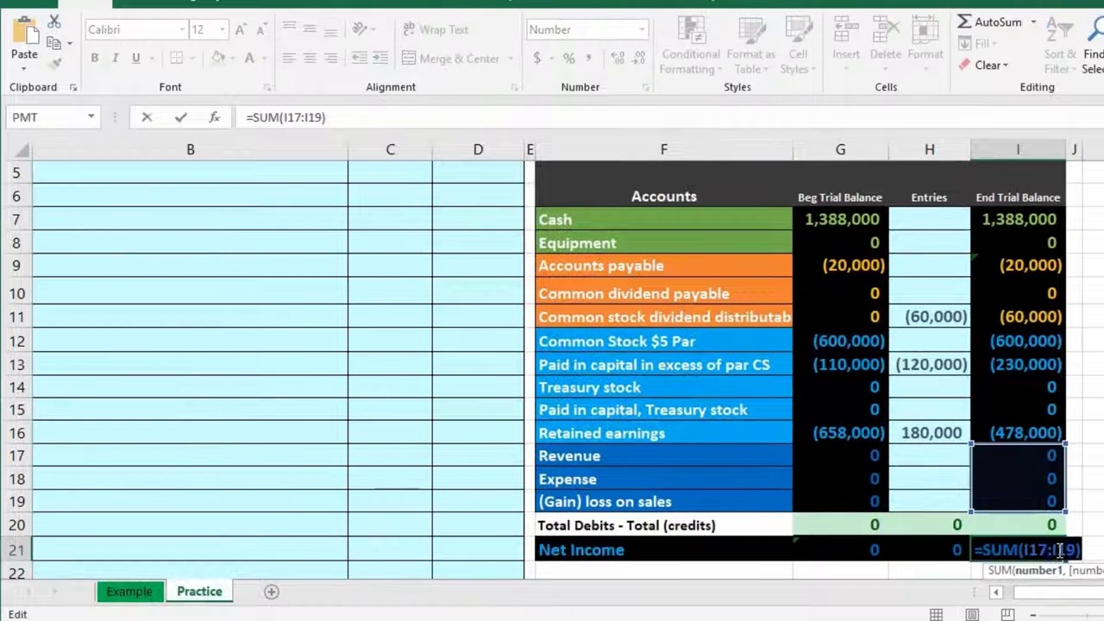
{"action": "key", "text": "Return"}
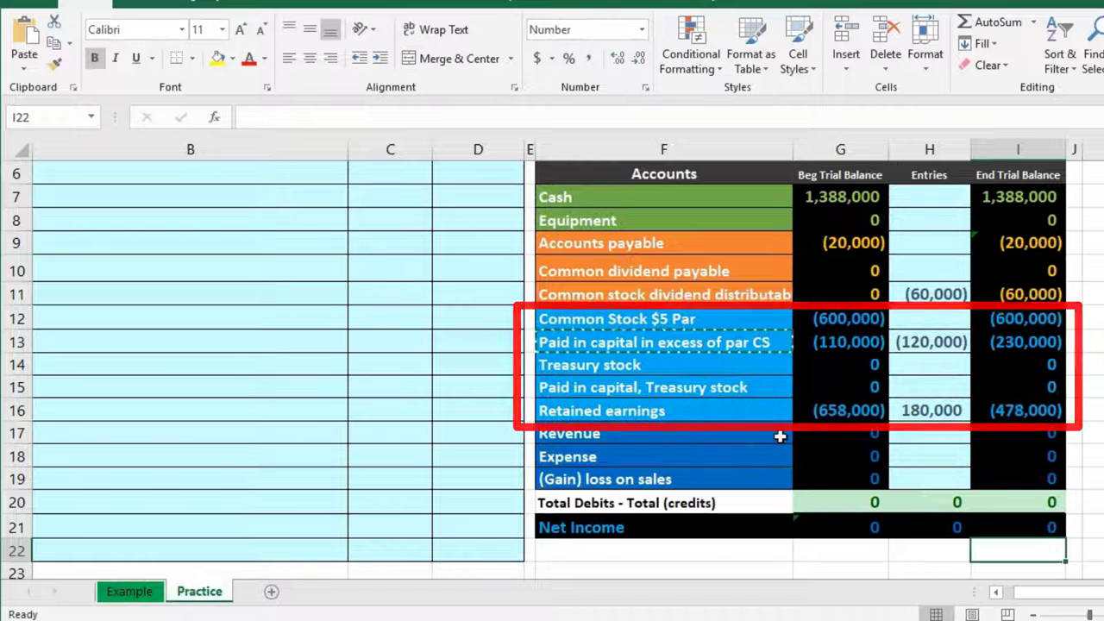
Step: Compare the beginning and ending balances of Cash and Retained earnings, and examine the Common stock dividend distributable and Common Stock $5 Par accounts
{"action": "left_click", "coordinate": [832, 199]}
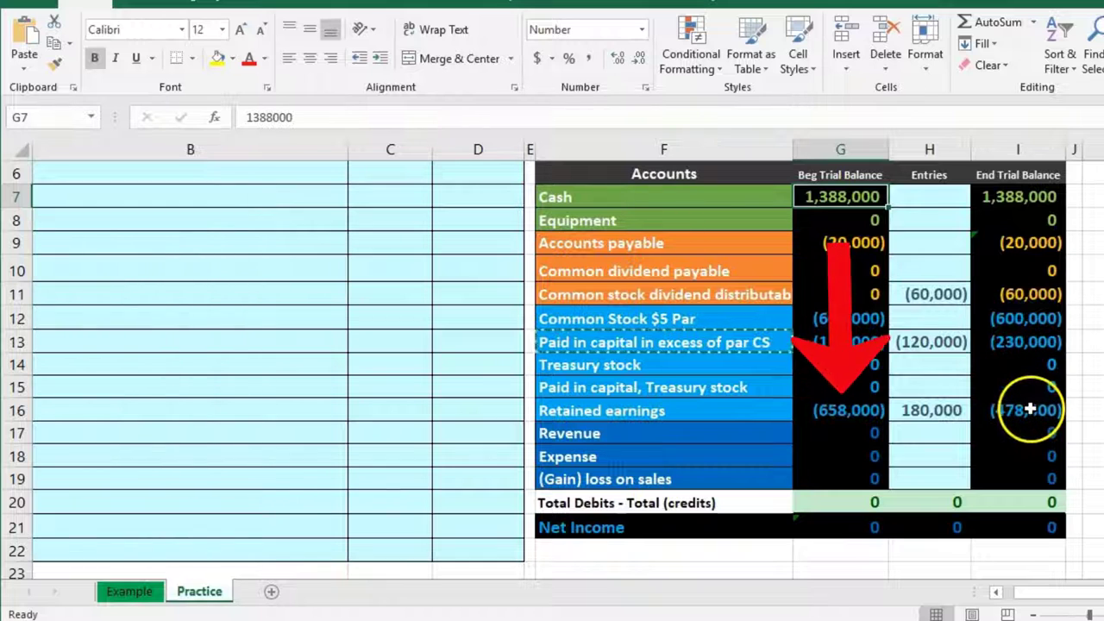
{"action": "left_click", "coordinate": [869, 417]}
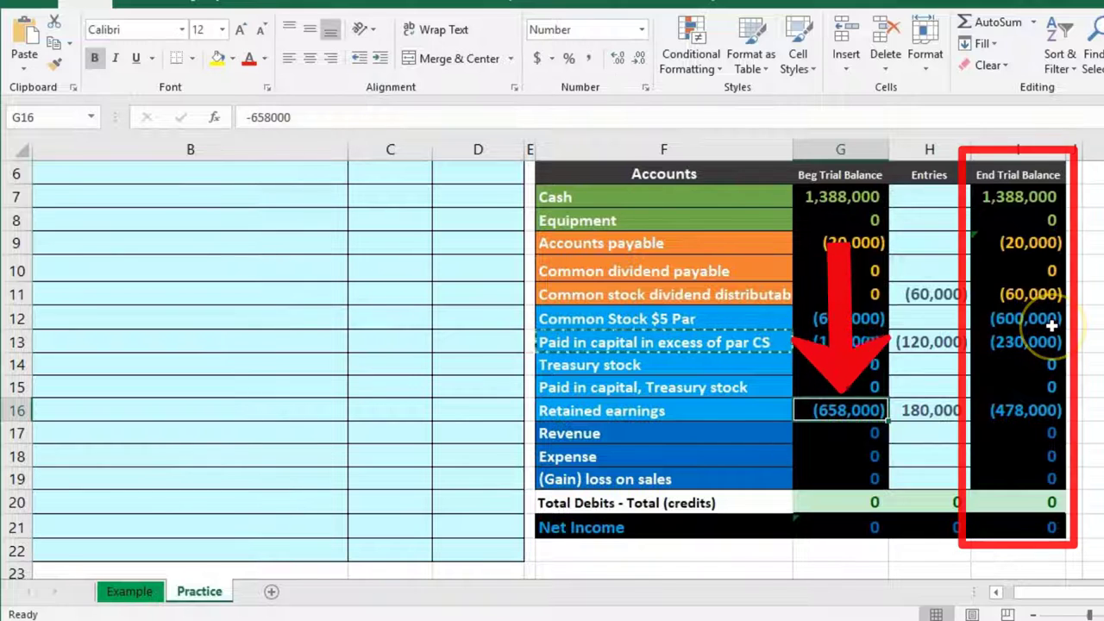
{"action": "left_click", "coordinate": [1044, 200]}
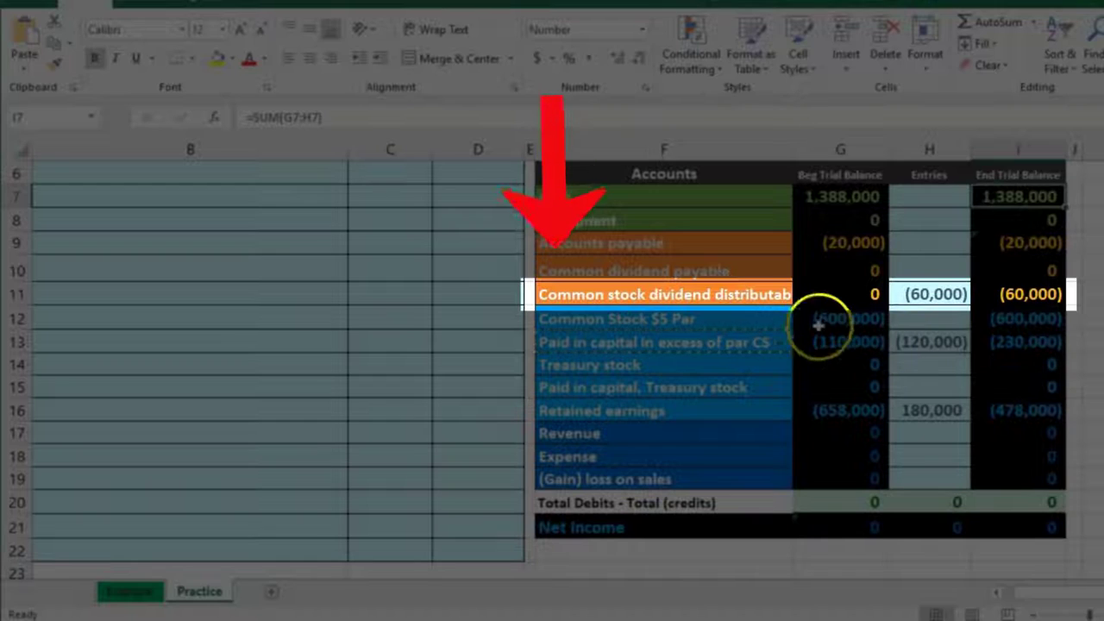
{"action": "left_click_drag", "start_coordinate": [764, 295], "coordinate": [1001, 298]}
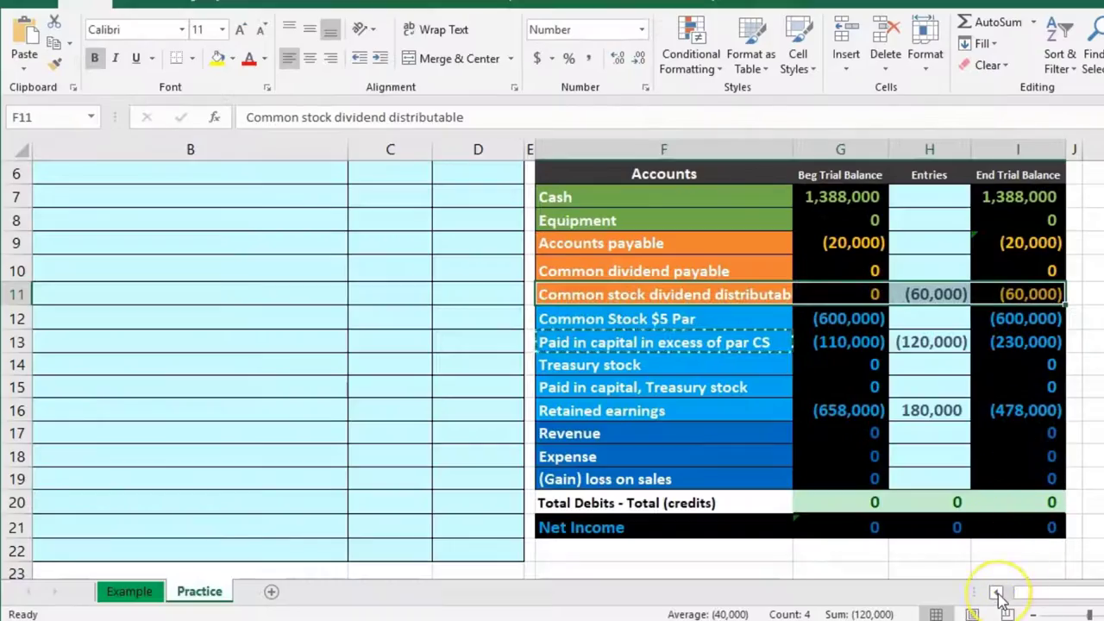
{"action": "left_click", "coordinate": [996, 593]}
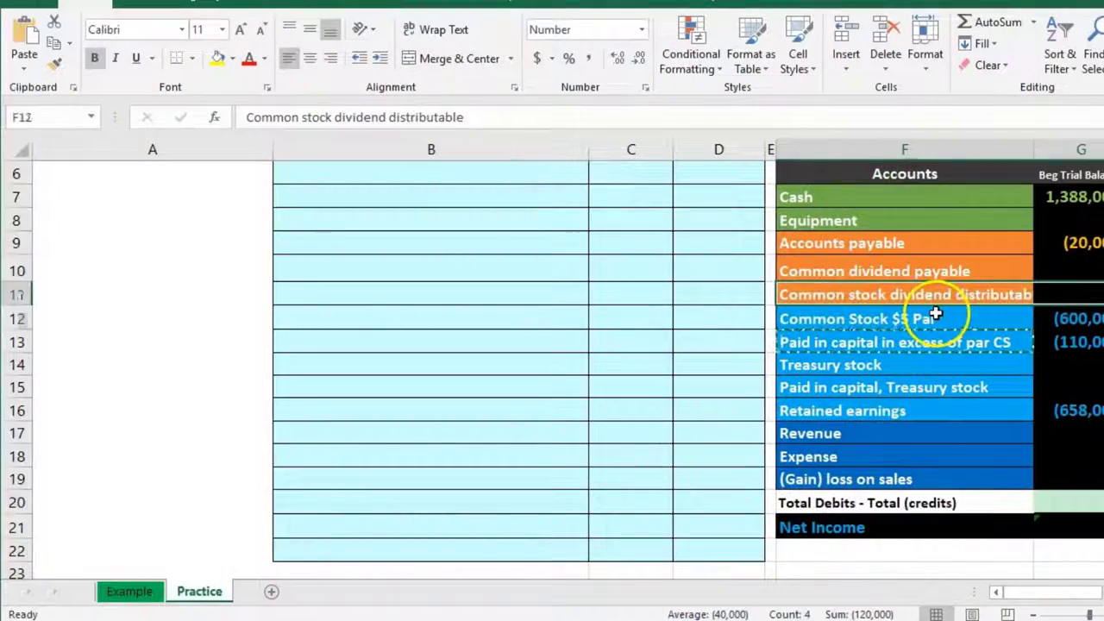
{"action": "left_click", "coordinate": [935, 314]}
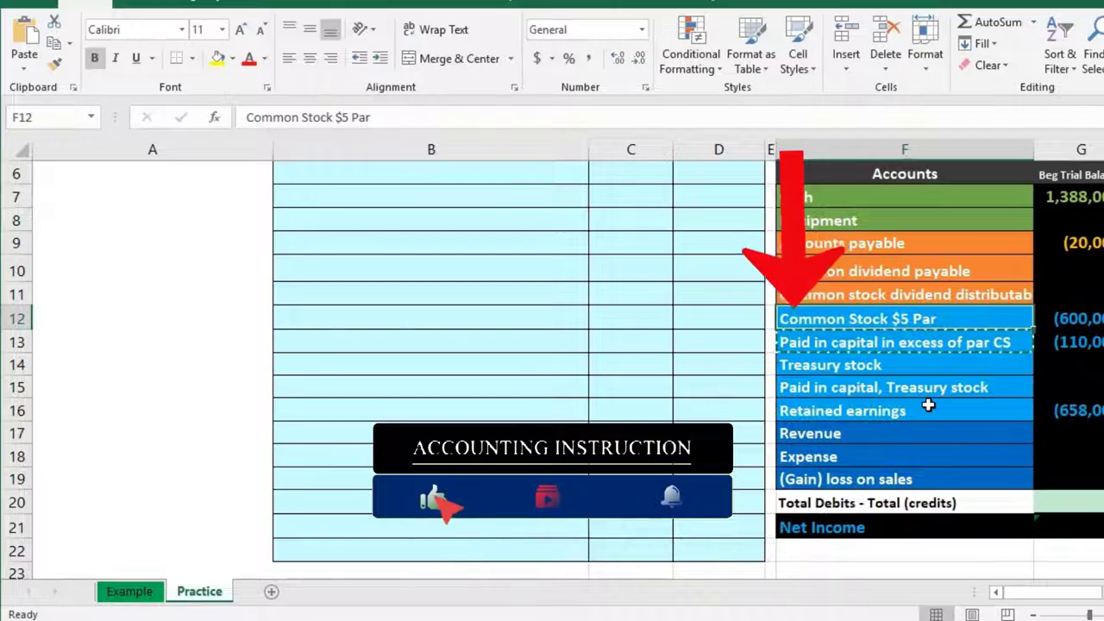
Step: Copy the Common stock dividend distributable account name from the trial balance into journal cell B6, pasting values only
{"action": "left_click", "coordinate": [917, 294]}
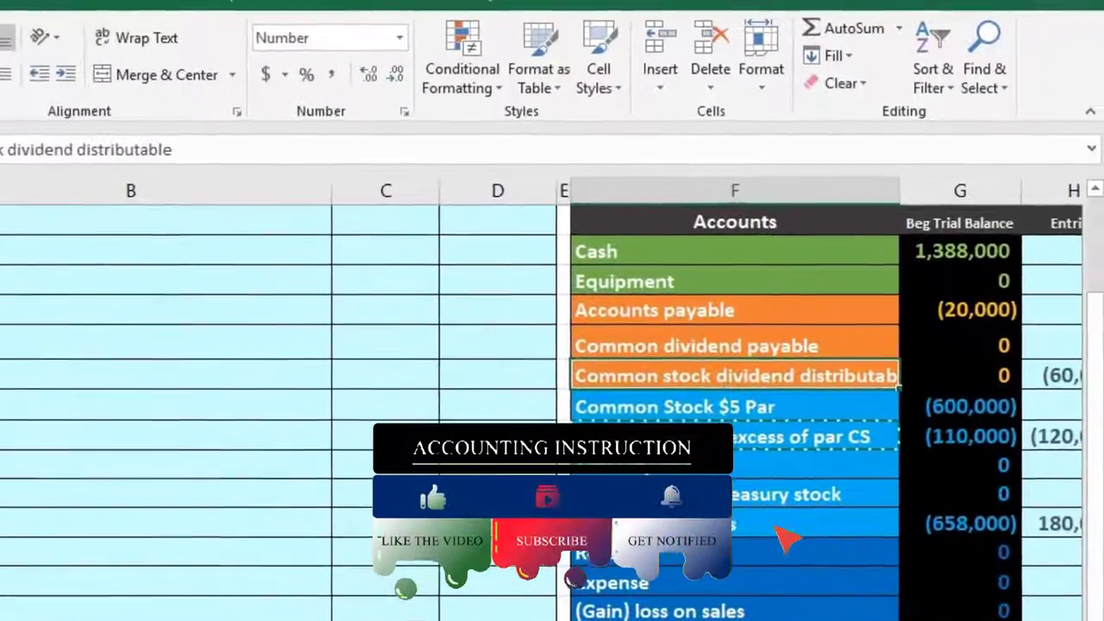
{"action": "scroll", "coordinate": [901, 395], "scroll_direction": "right", "scroll_amount": 2}
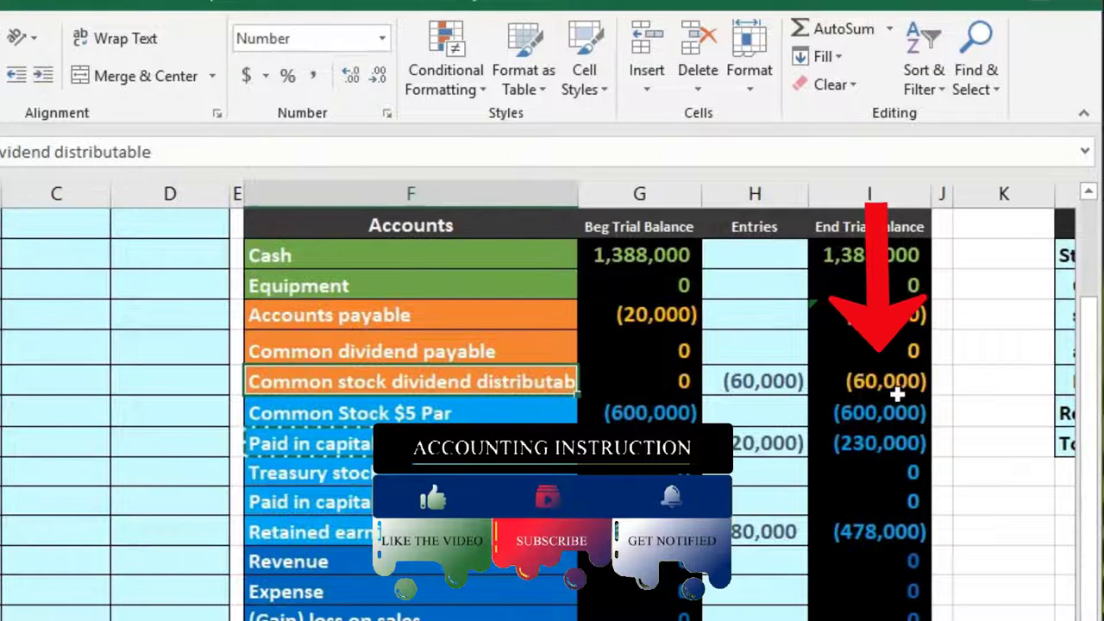
{"action": "right_click", "coordinate": [515, 383]}
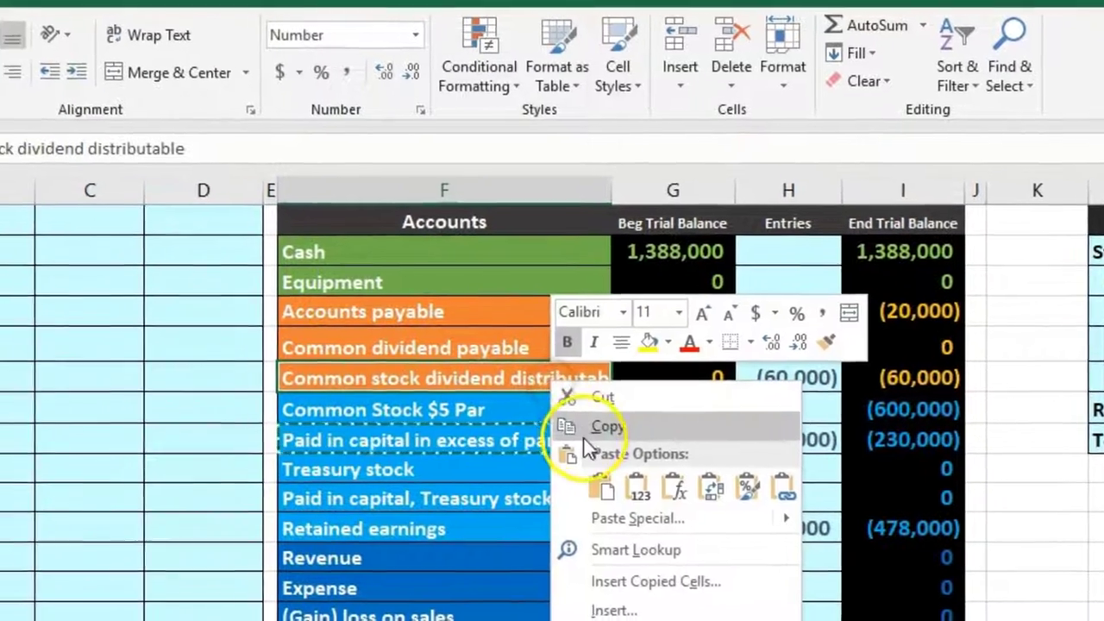
{"action": "left_click", "coordinate": [538, 429]}
{"action": "scroll", "coordinate": [456, 497], "scroll_direction": "left", "scroll_amount": 5}
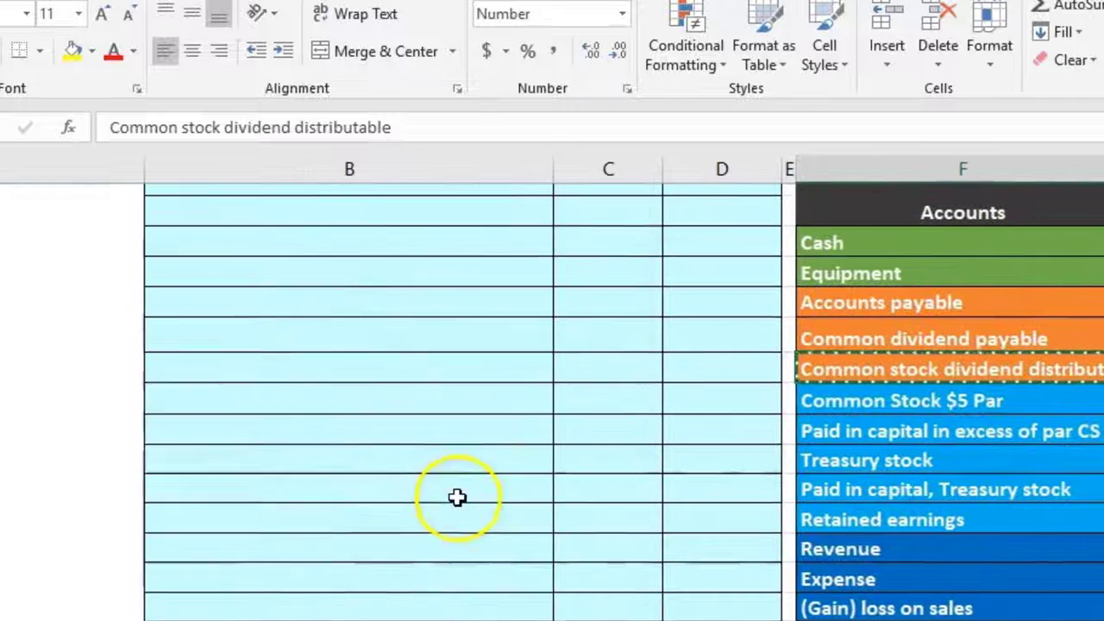
{"action": "scroll", "coordinate": [367, 411], "scroll_direction": "up", "scroll_amount": 2}
{"action": "left_click", "coordinate": [283, 357]}
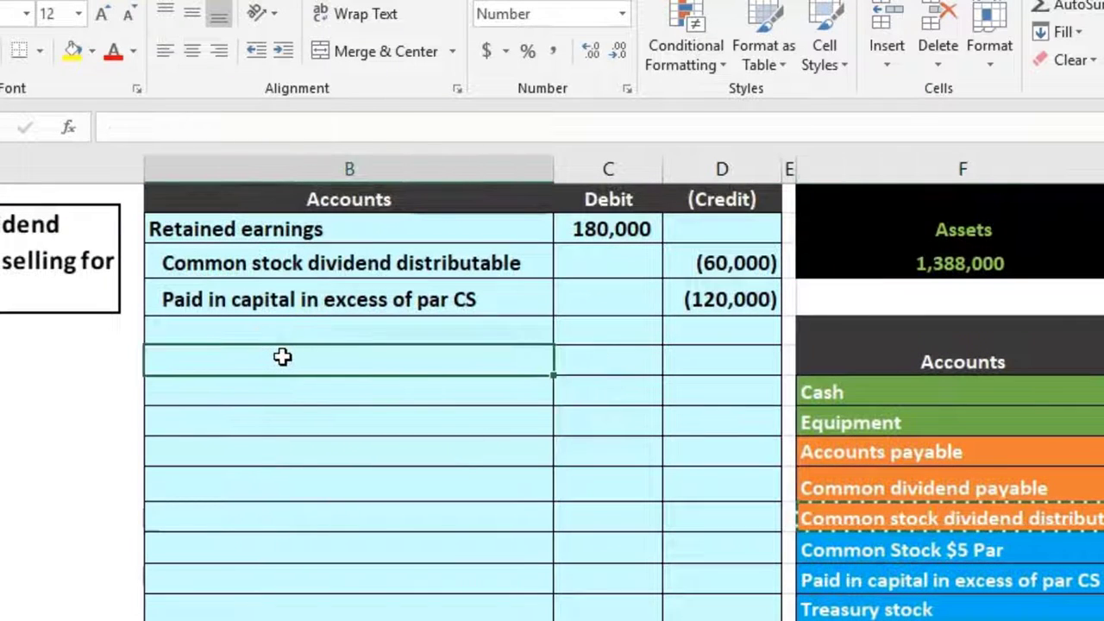
{"action": "right_click", "coordinate": [283, 357]}
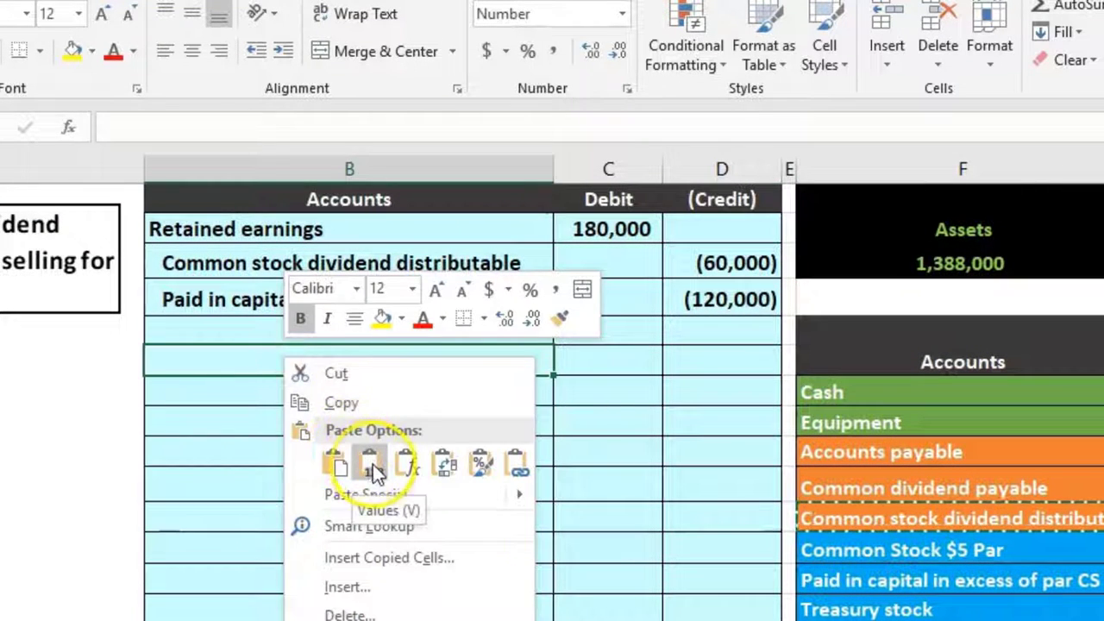
{"action": "left_click", "coordinate": [373, 464]}
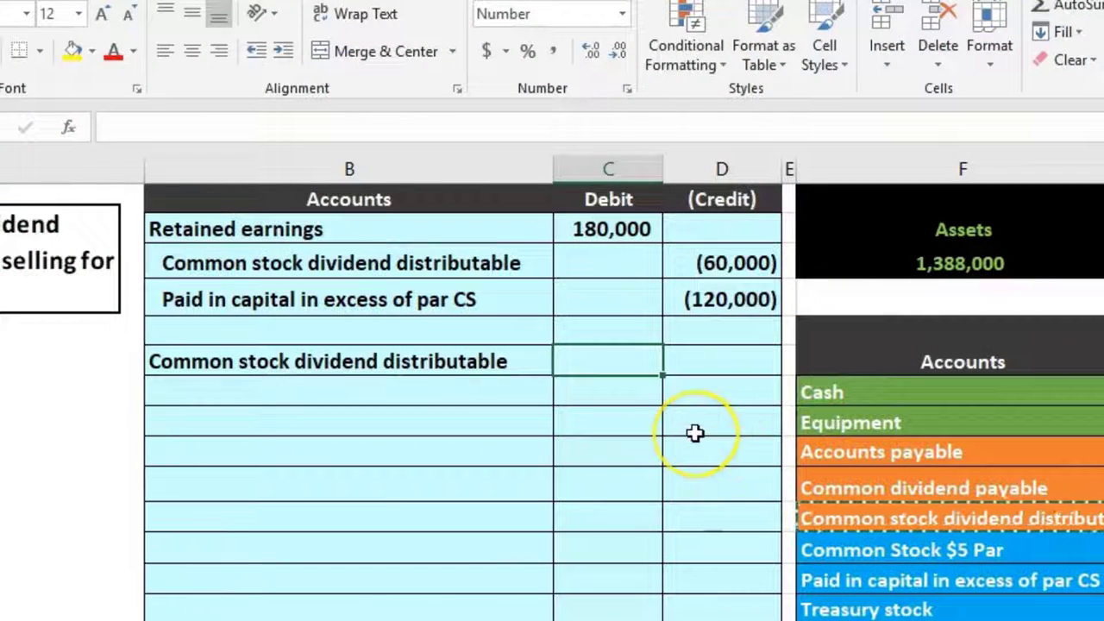
Step: Enter a debit of 60000 in C6 and the matching credit in D7 with the formula -C6
{"action": "type", "text": "60000"}
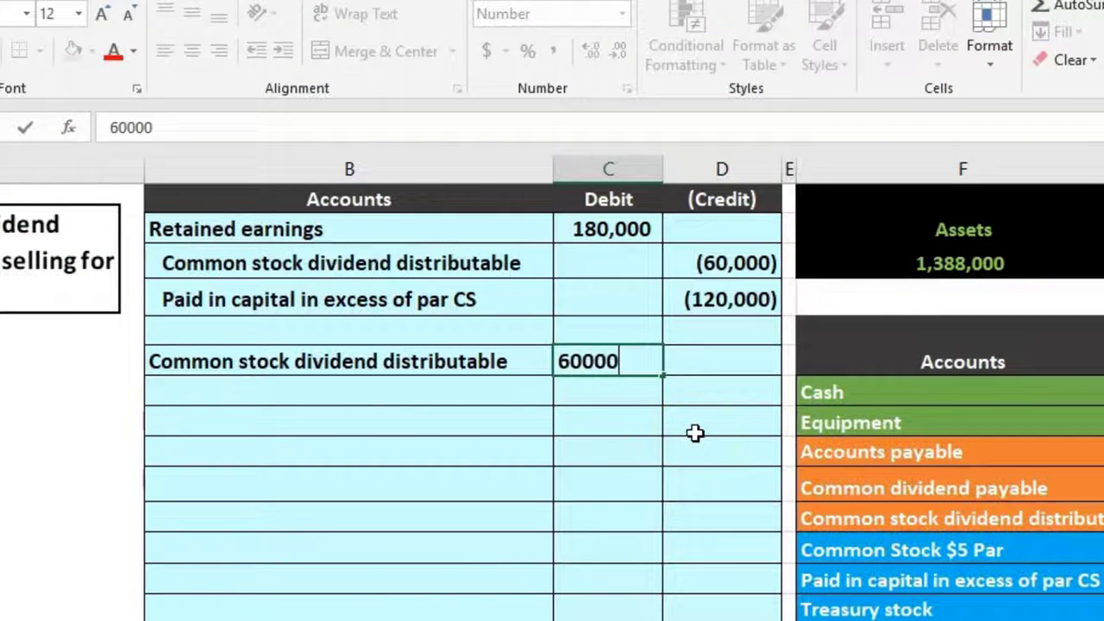
{"action": "key", "text": "Return"}
{"action": "key", "text": "Right"}
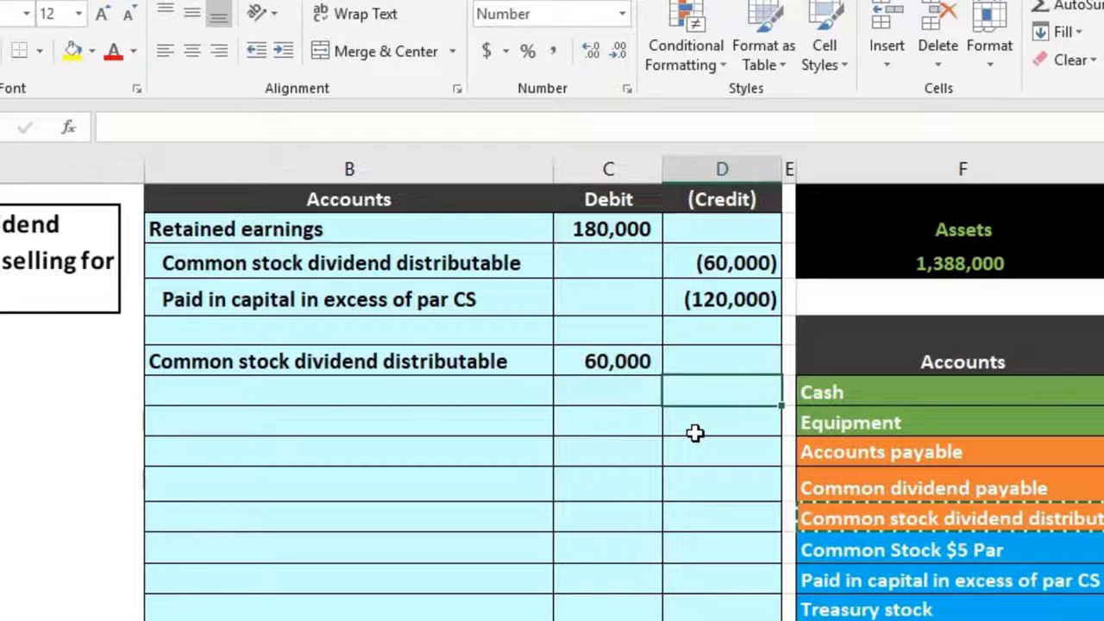
{"action": "type", "text": "-"}
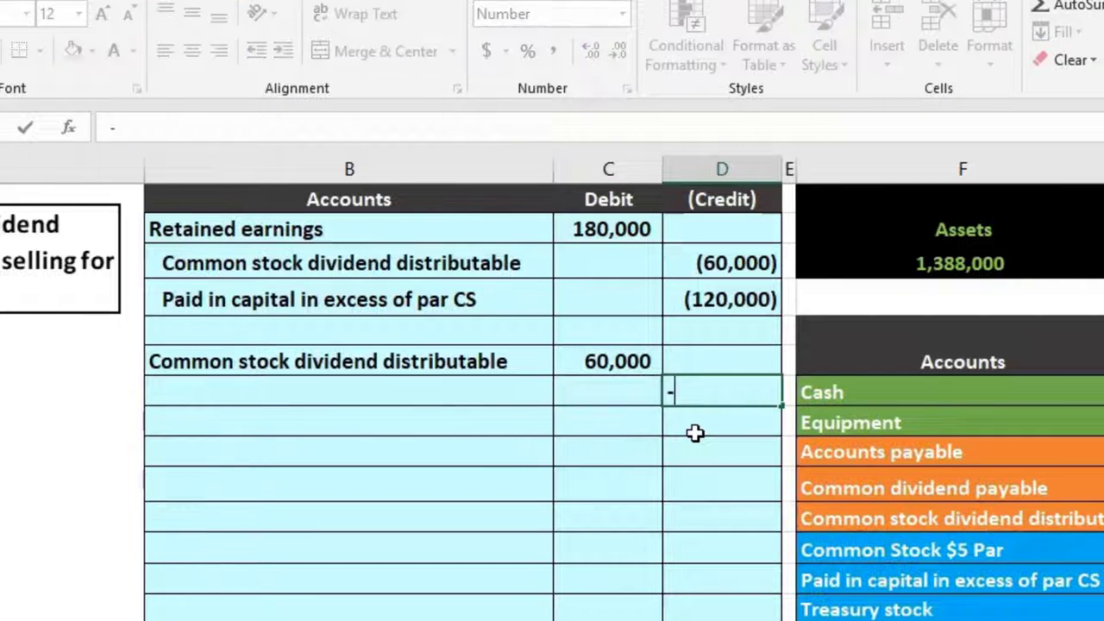
{"action": "key", "text": "Left"}
{"action": "key", "text": "Up"}
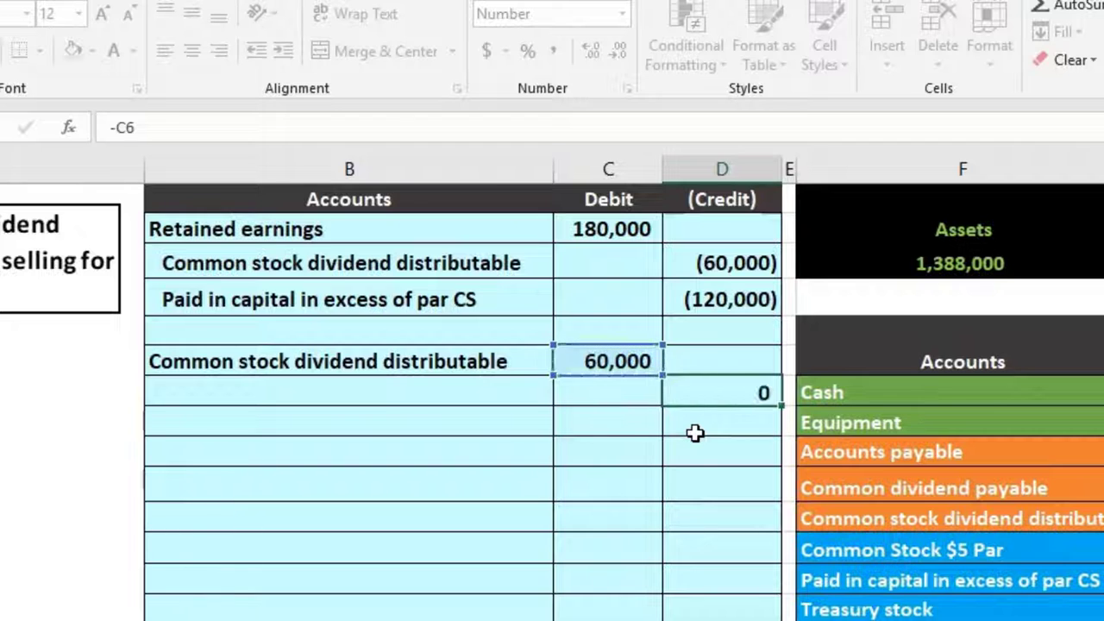
{"action": "key", "text": "Return"}
Step: Copy the Common Stock $5 Par account name from the trial balance into journal cell B7, pasting values only
{"action": "scroll", "coordinate": [552, 388], "scroll_direction": "right", "scroll_amount": 3}
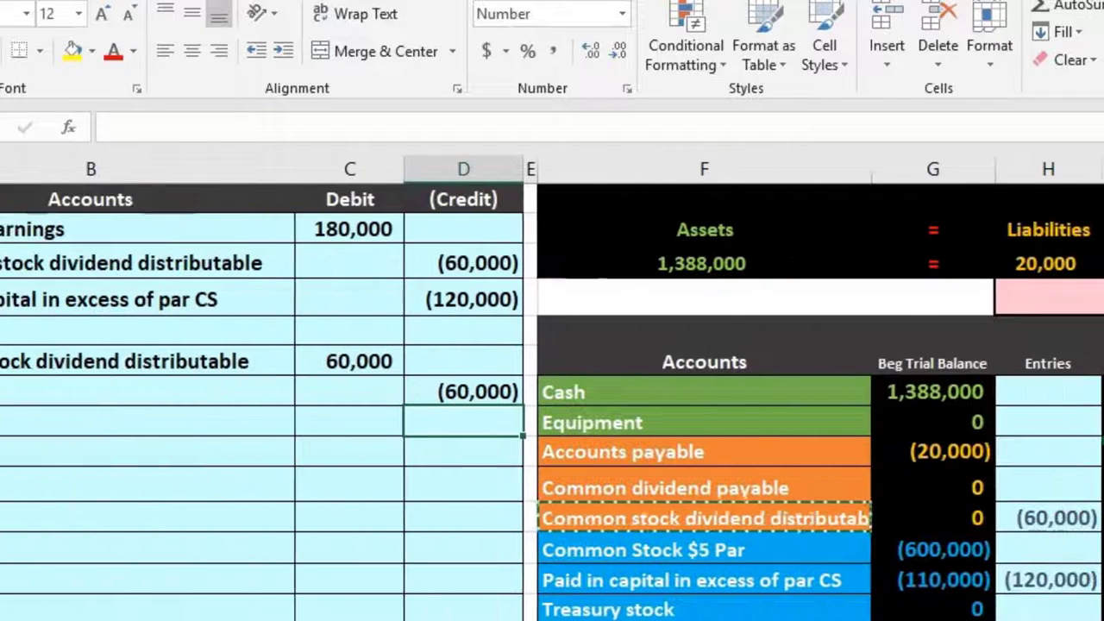
{"action": "left_click_drag", "start_coordinate": [739, 552], "coordinate": [849, 549]}
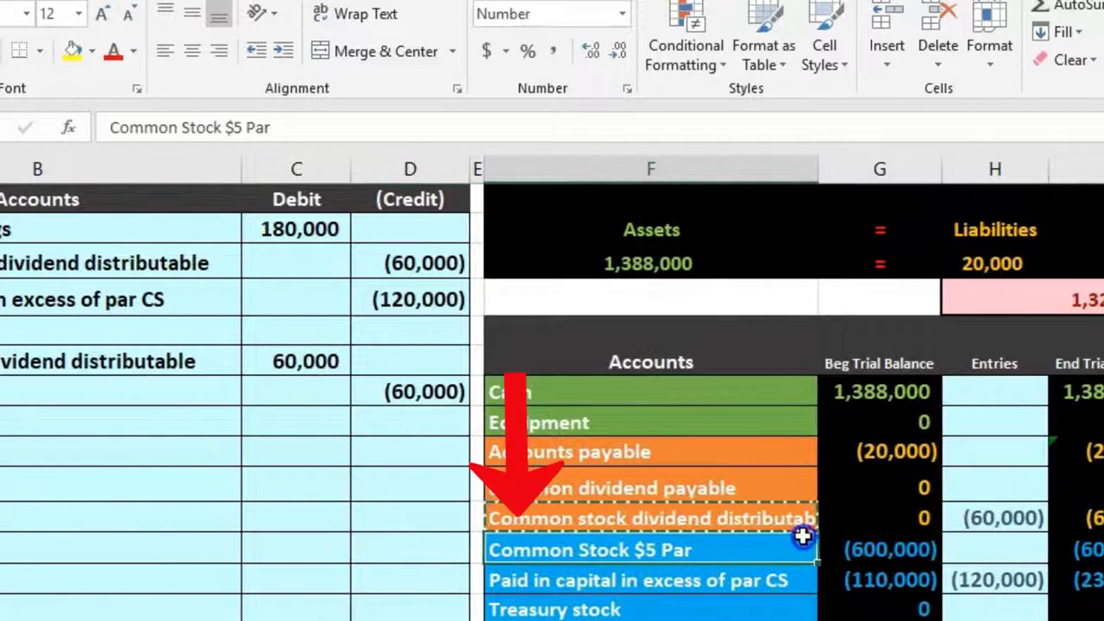
{"action": "left_click", "coordinate": [888, 549]}
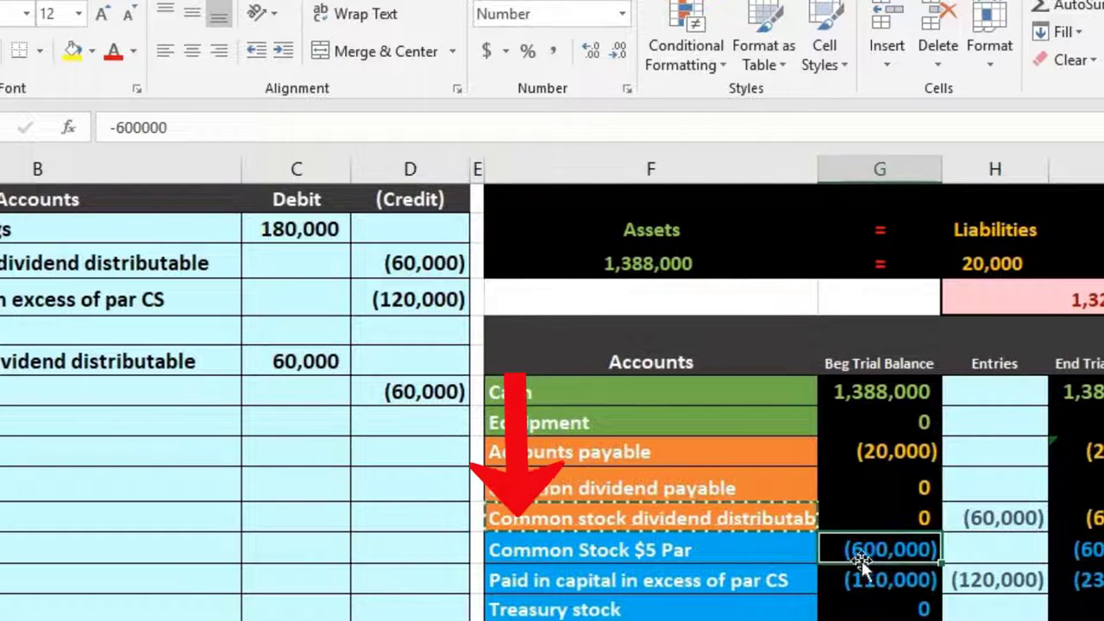
{"action": "left_click", "coordinate": [730, 548]}
{"action": "right_click", "coordinate": [731, 548]}
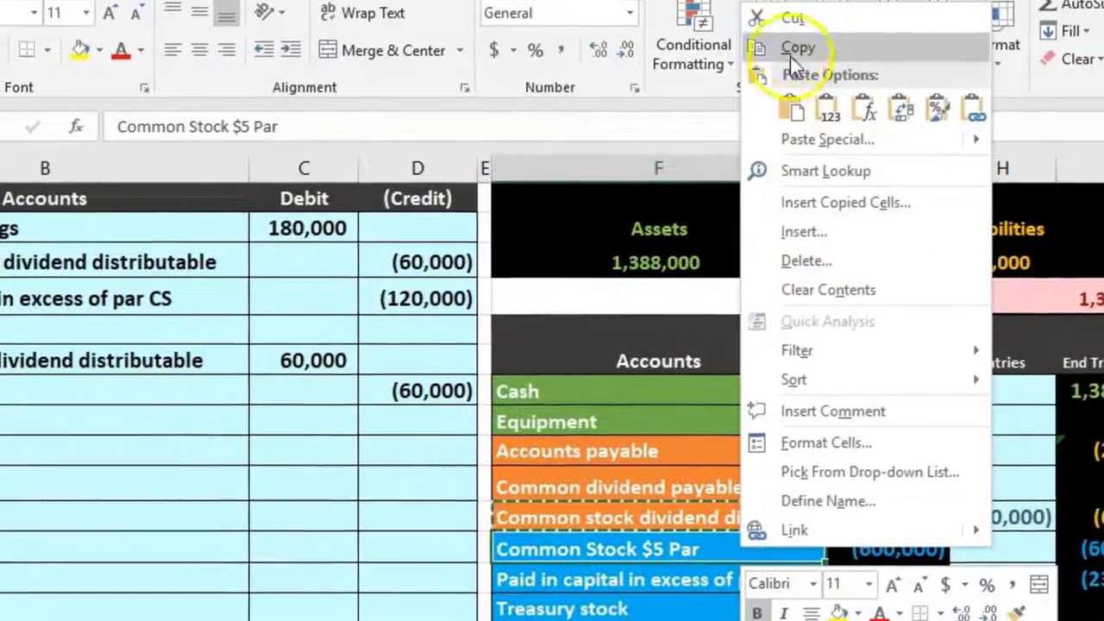
{"action": "left_click", "coordinate": [790, 48]}
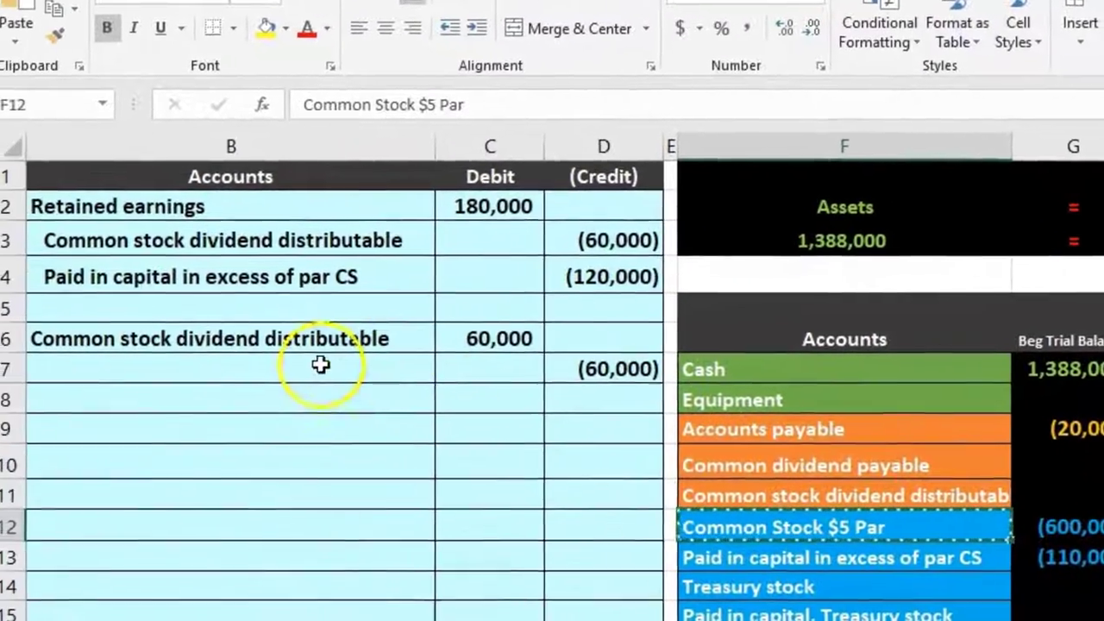
{"action": "left_click", "coordinate": [320, 364]}
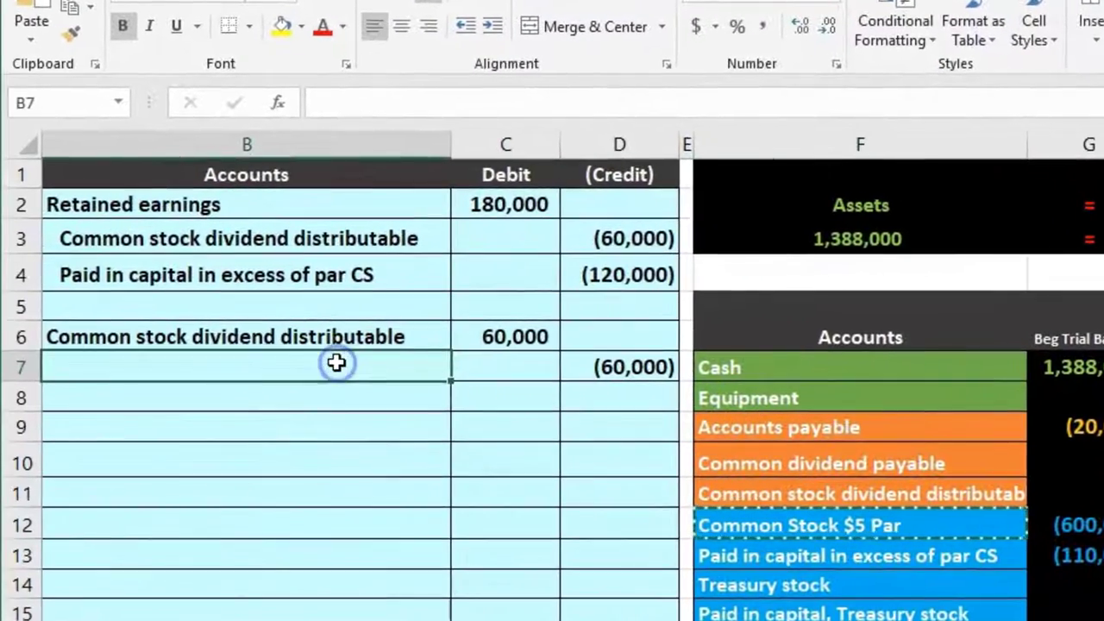
{"action": "right_click", "coordinate": [336, 363]}
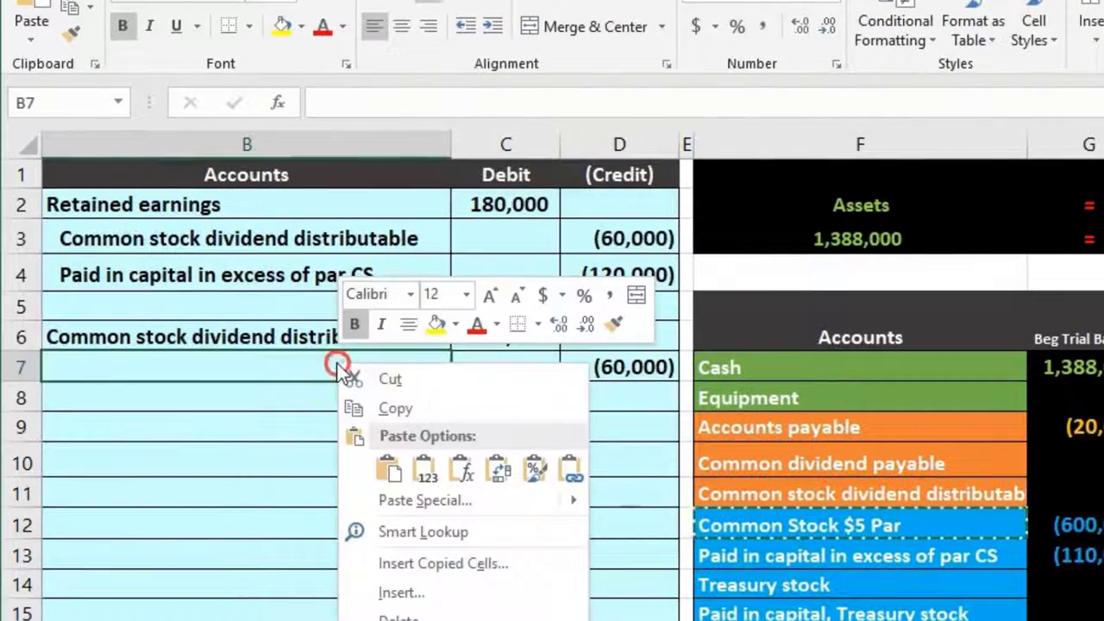
{"action": "left_click", "coordinate": [424, 466]}
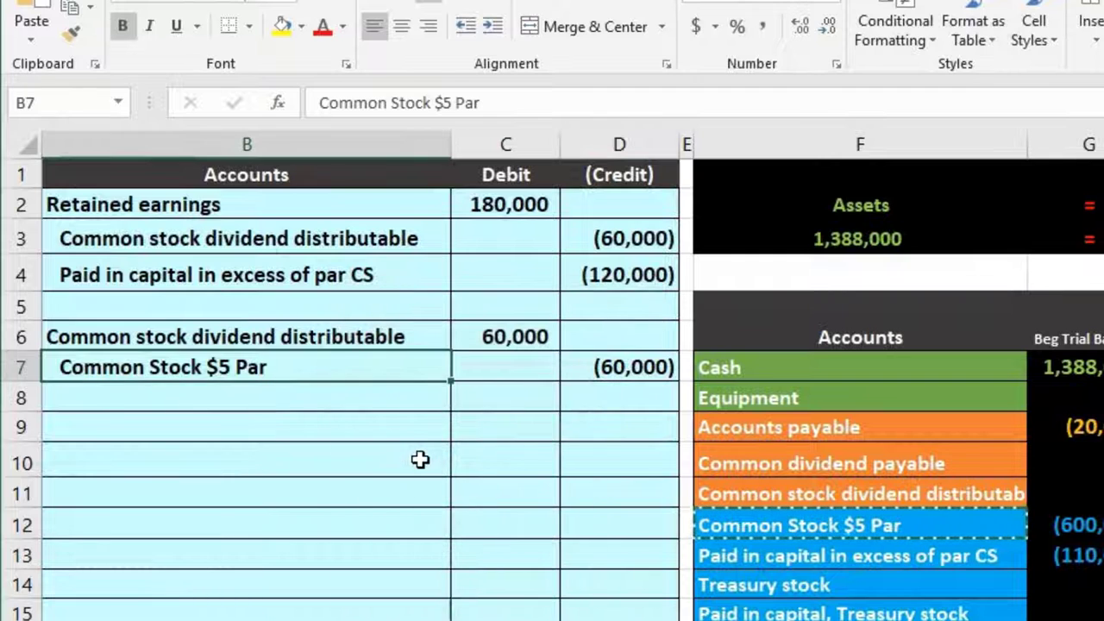
Step: Post the Common stock dividend distributable debit by extending the Entries formula in H11 to =D3+C6
{"action": "left_click_drag", "start_coordinate": [357, 337], "coordinate": [580, 367]}
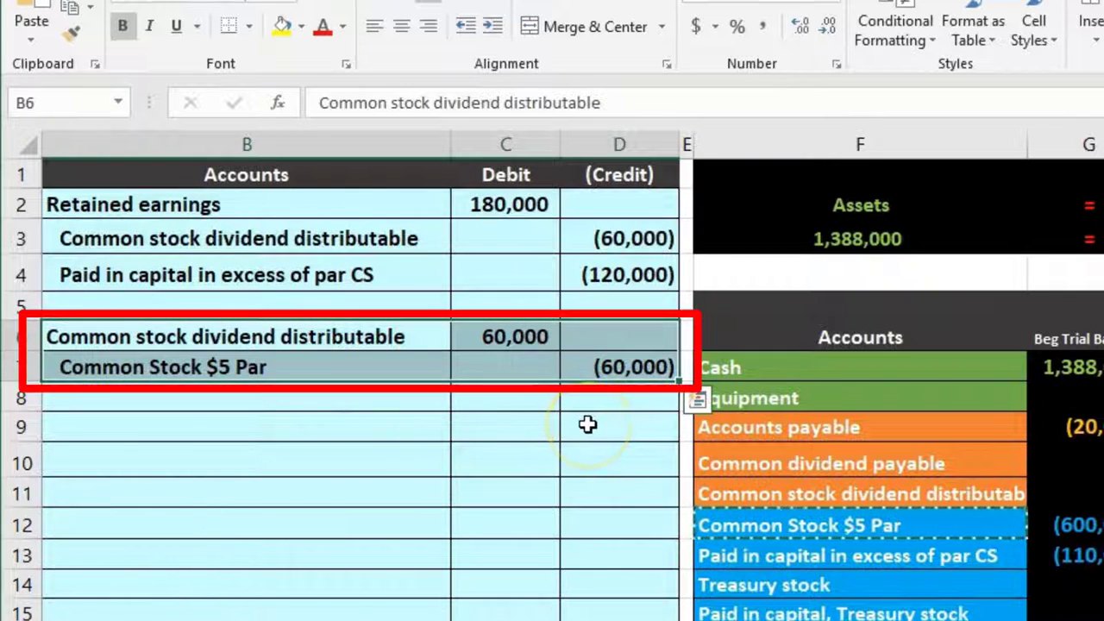
{"action": "left_click", "coordinate": [592, 405]}
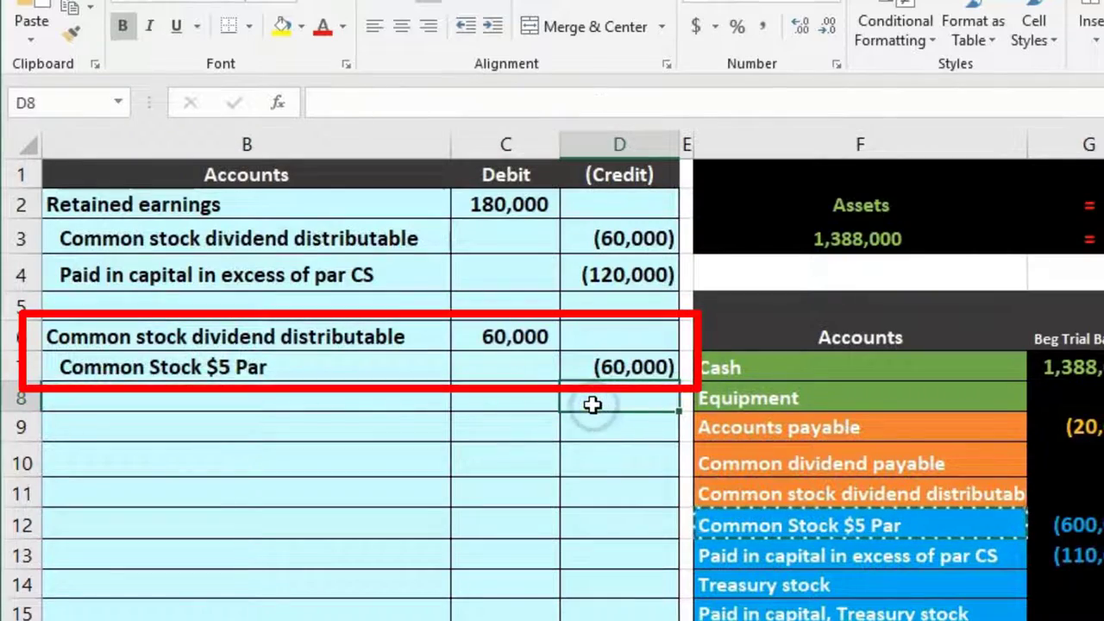
{"action": "left_click_drag", "start_coordinate": [394, 337], "coordinate": [480, 336]}
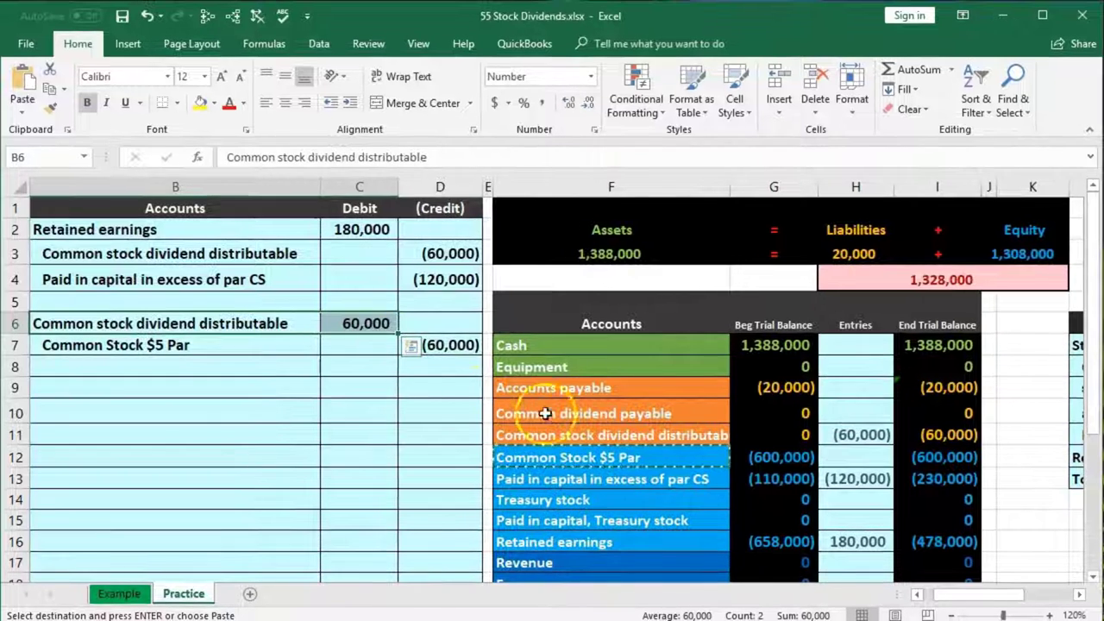
{"action": "left_click_drag", "start_coordinate": [656, 434], "coordinate": [751, 435]}
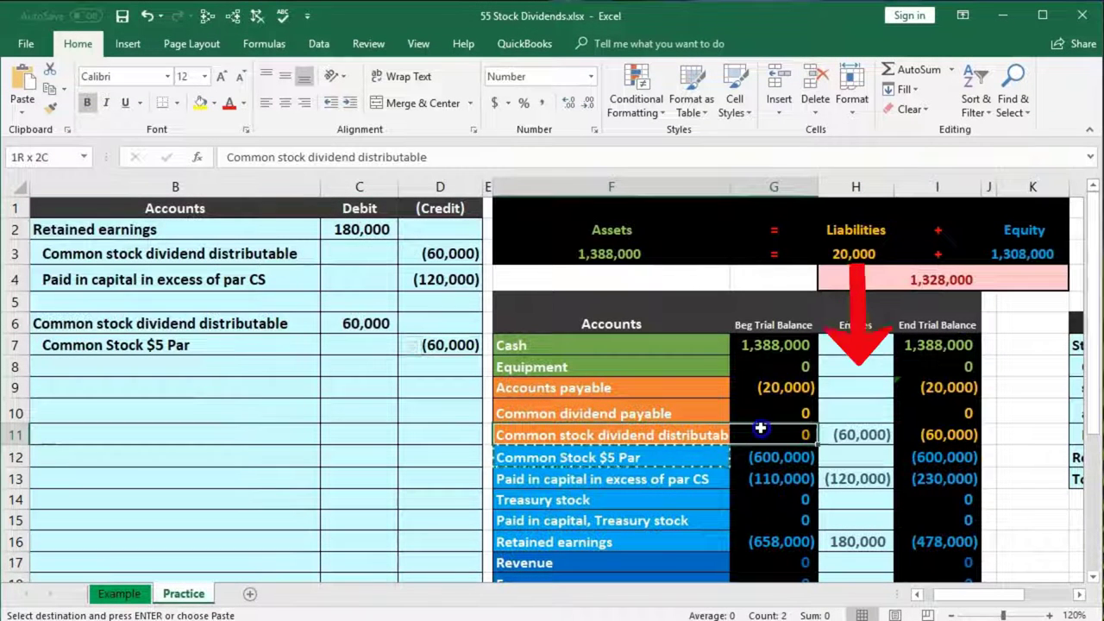
{"action": "left_click", "coordinate": [852, 440]}
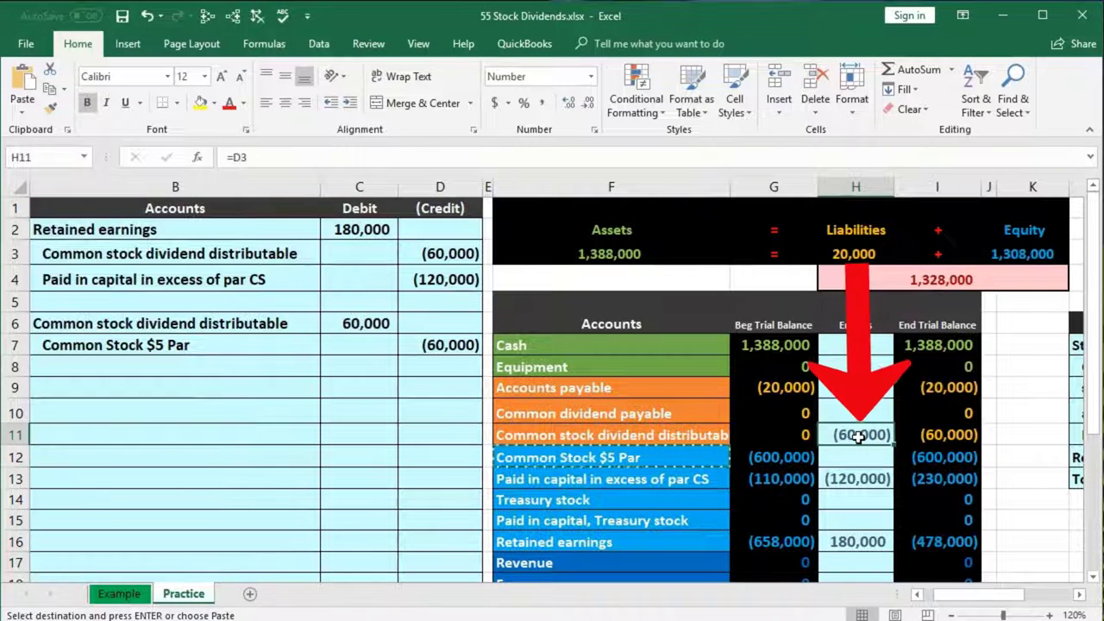
{"action": "double_click", "coordinate": [858, 437]}
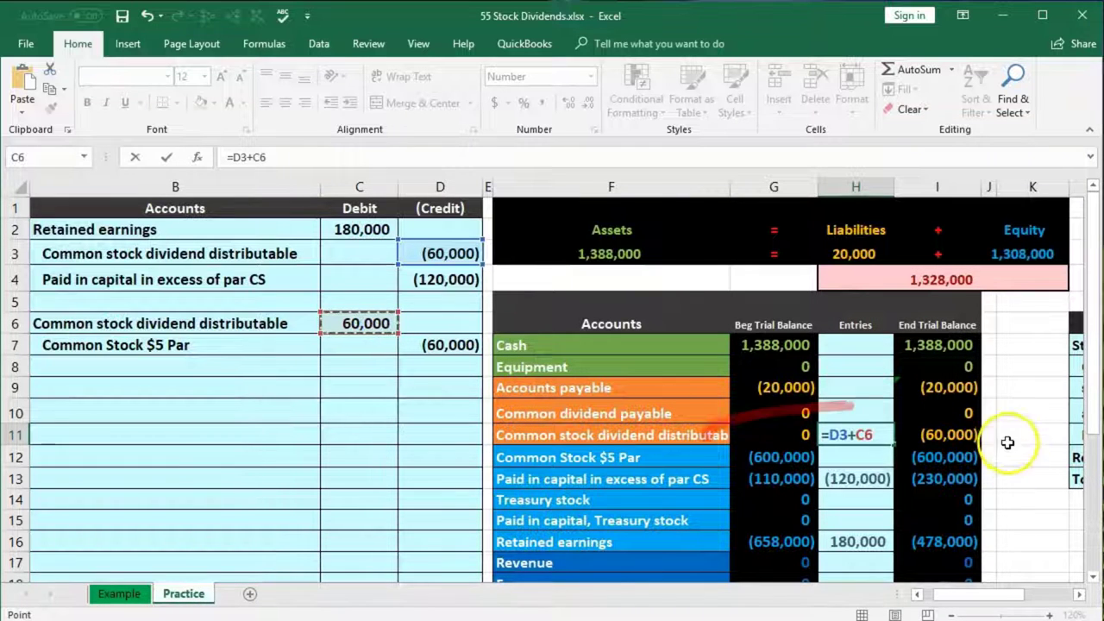
{"action": "key", "text": "Return"}
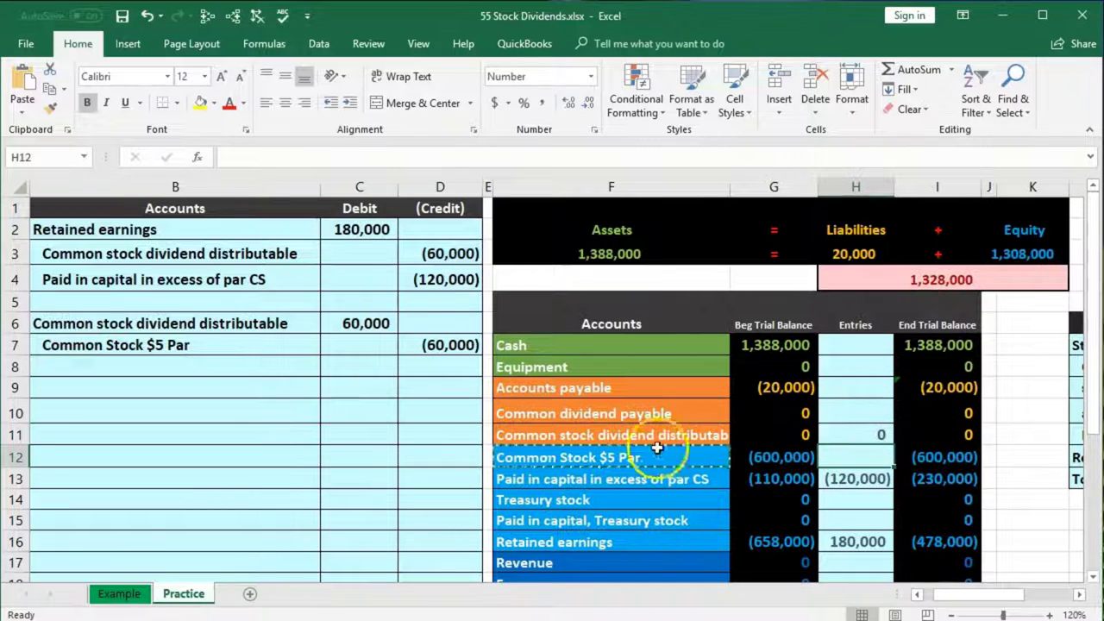
Step: Post the Common Stock $5 Par credit to the trial balance with the formula =D7 in Entries cell H12
{"action": "left_click_drag", "start_coordinate": [251, 345], "coordinate": [415, 346]}
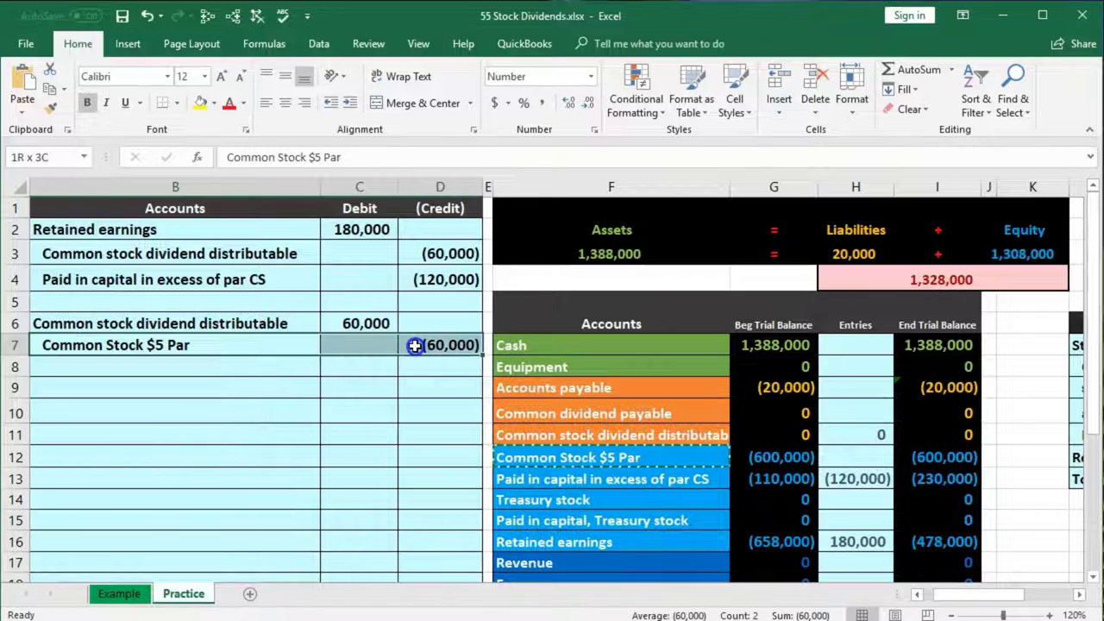
{"action": "left_click", "coordinate": [638, 457]}
{"action": "left_click", "coordinate": [774, 457]}
{"action": "left_click", "coordinate": [853, 455]}
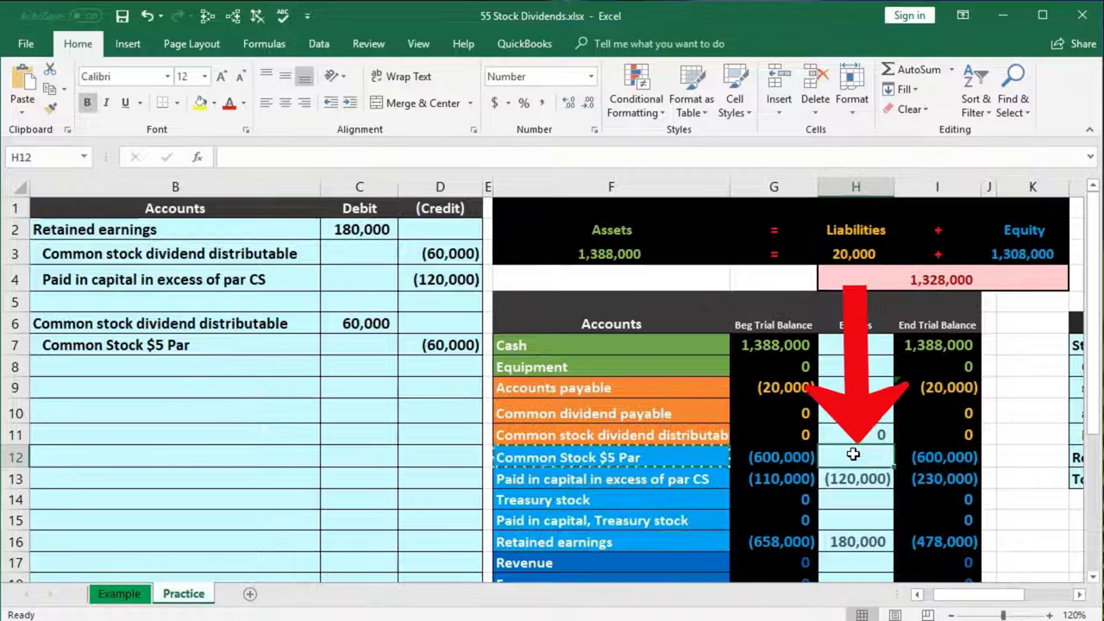
{"action": "type", "text": "="}
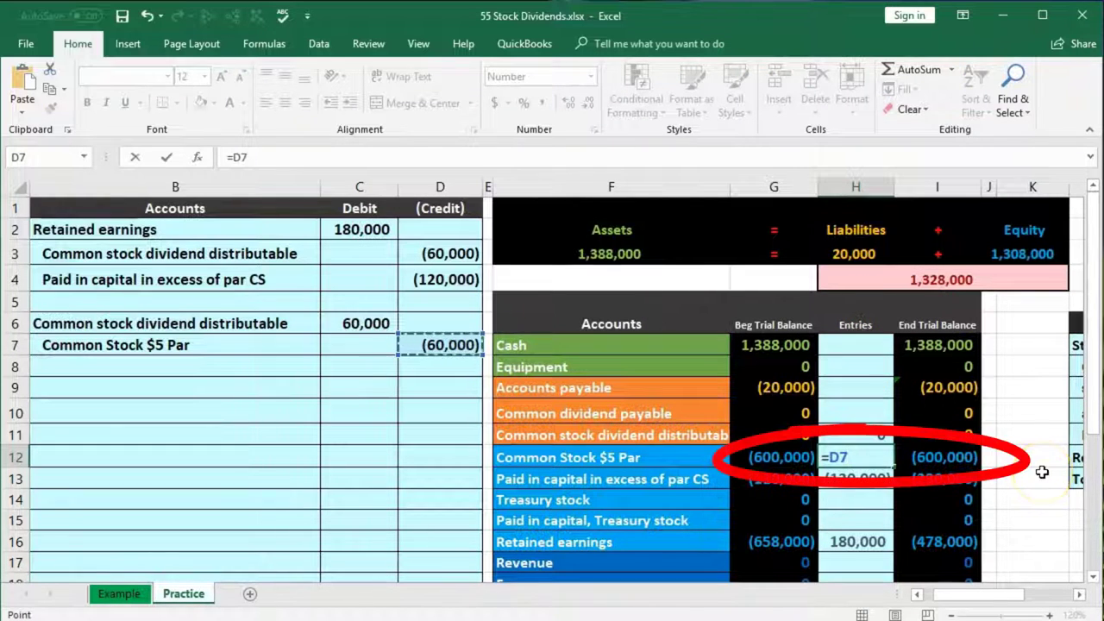
{"action": "key", "text": "Return"}
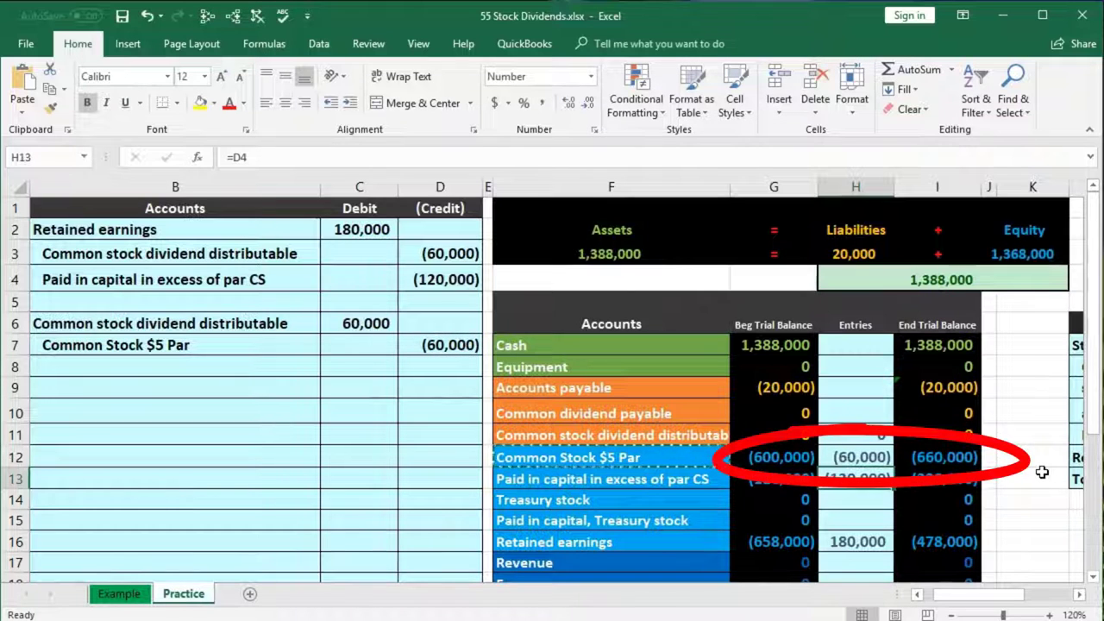
Step: Recheck the ending formulas for Total Debits - Total (credits) and Net Income, and examine the Retained earnings beginning balance and entry
{"action": "scroll", "coordinate": [1042, 472], "scroll_direction": "down", "scroll_amount": 1}
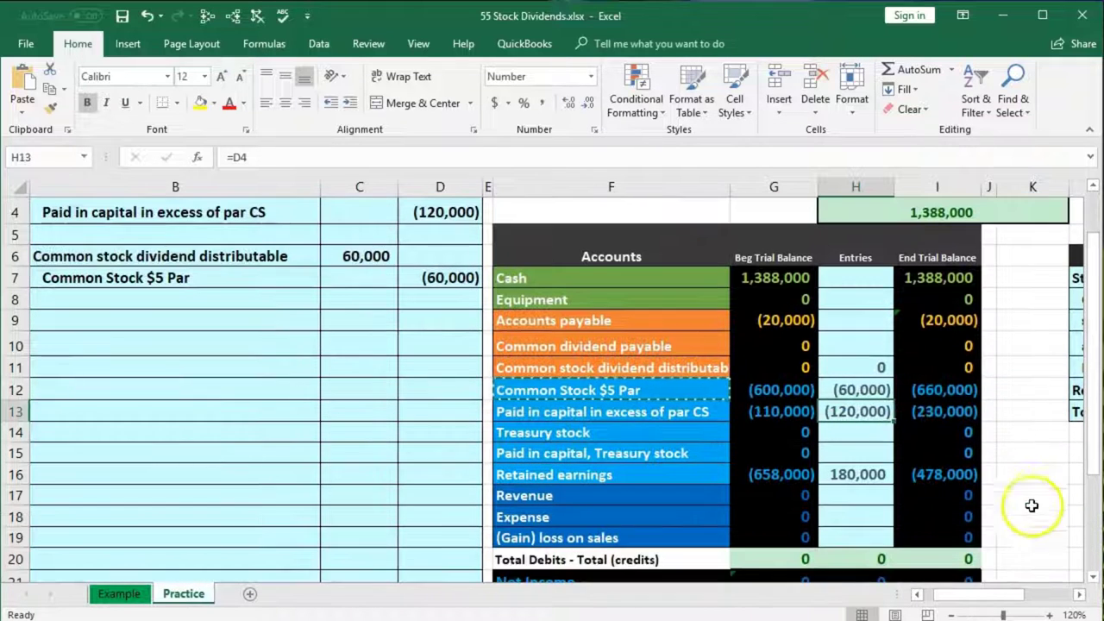
{"action": "double_click", "coordinate": [964, 557]}
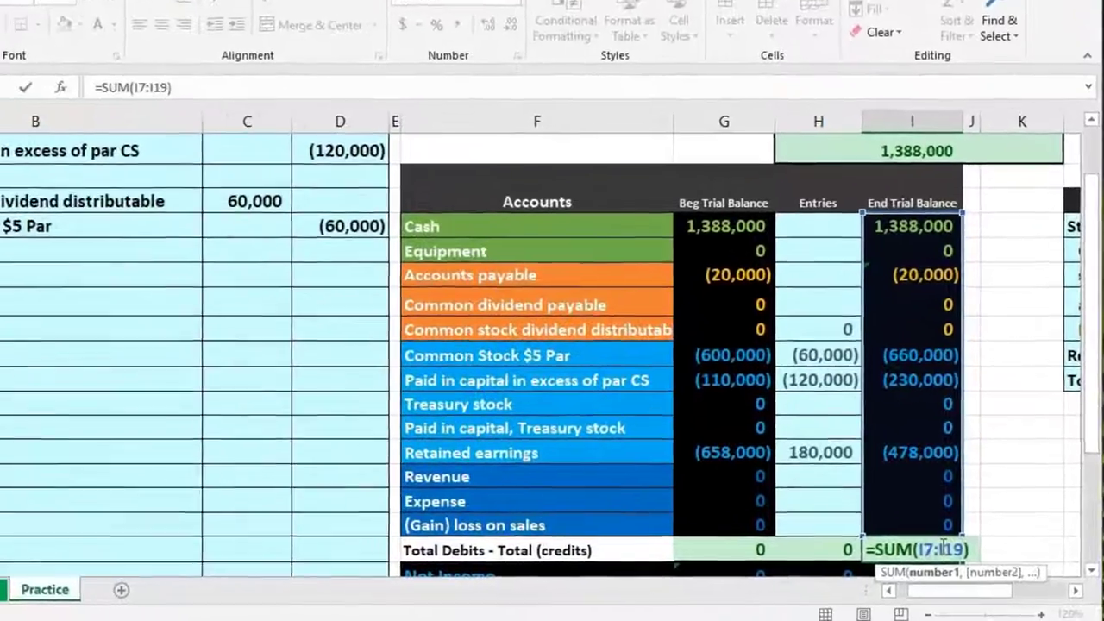
{"action": "key", "text": "Return"}
{"action": "double_click", "coordinate": [921, 537]}
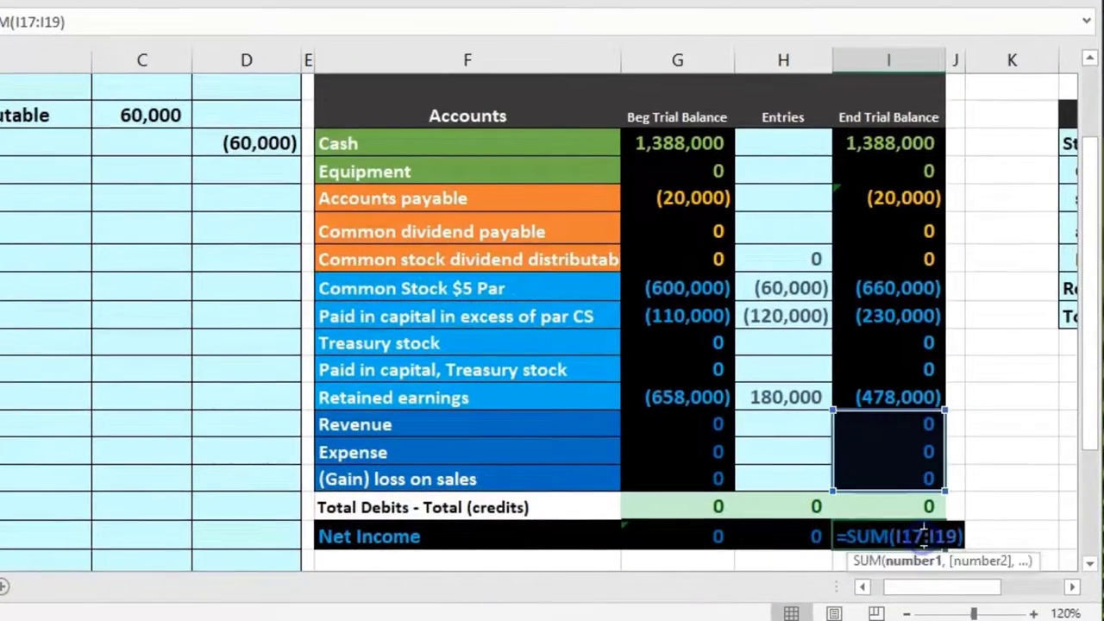
{"action": "key", "text": "Return"}
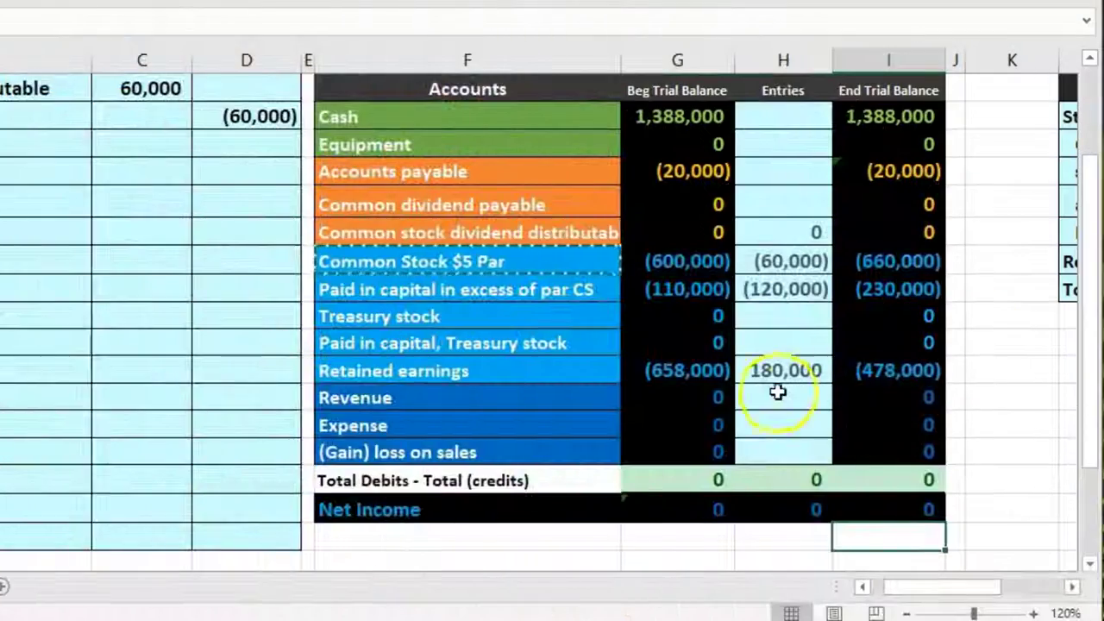
{"action": "left_click_drag", "start_coordinate": [679, 371], "coordinate": [771, 369]}
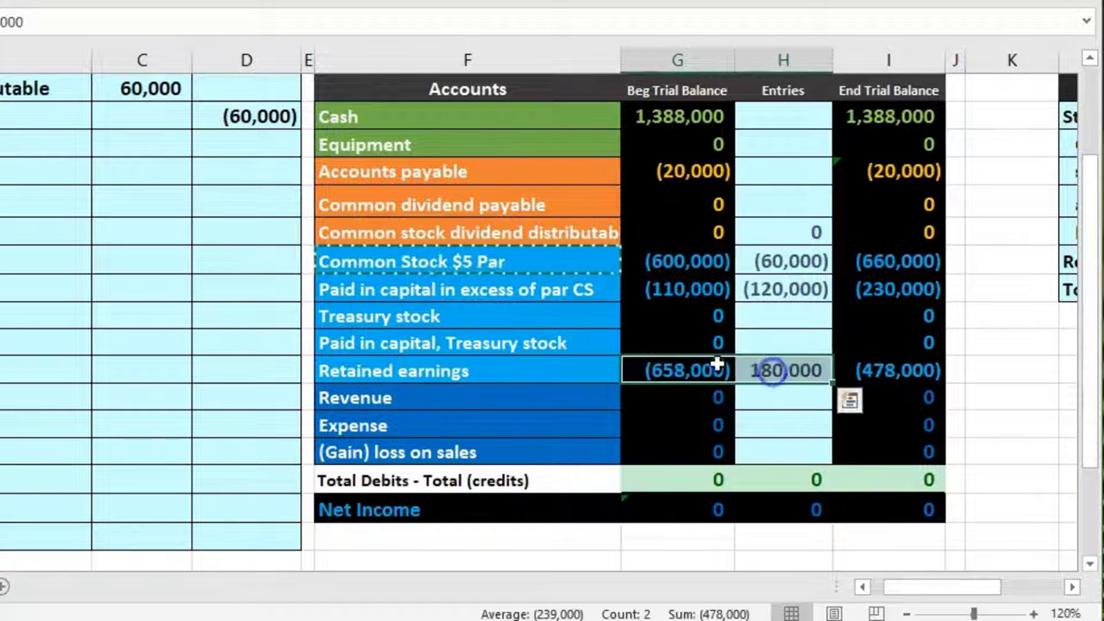
Step: Compare the ending equity balances with the ending assets less liabilities, and examine Retained earnings, Common Stock and Paid in capital
{"action": "left_click_drag", "start_coordinate": [900, 261], "coordinate": [900, 358]}
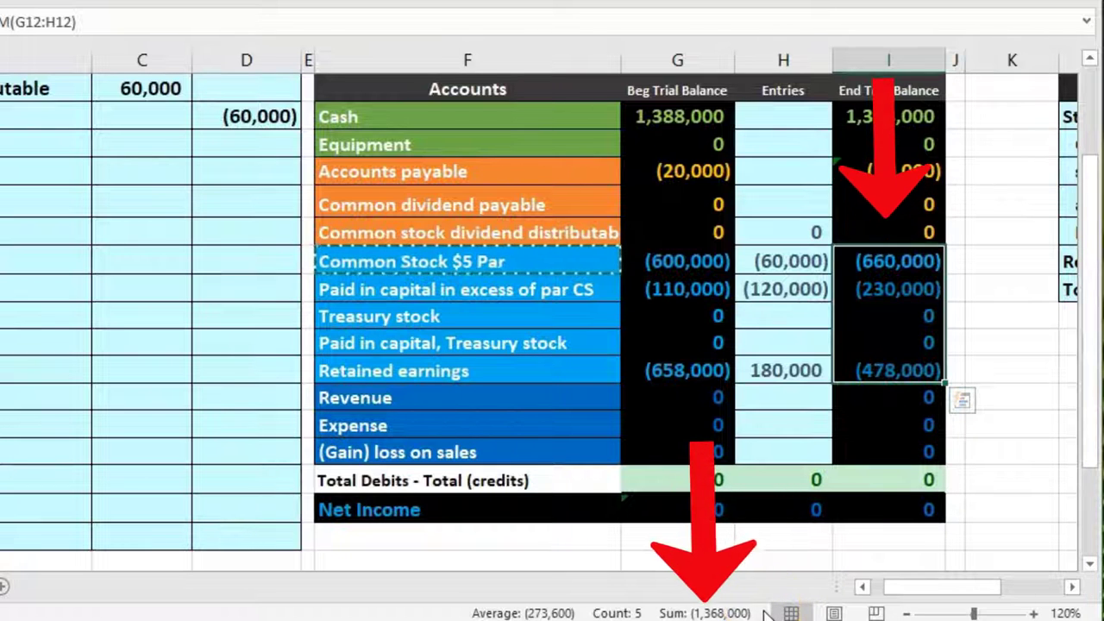
{"action": "left_click_drag", "start_coordinate": [888, 117], "coordinate": [884, 203]}
{"action": "left_click", "coordinate": [788, 584]}
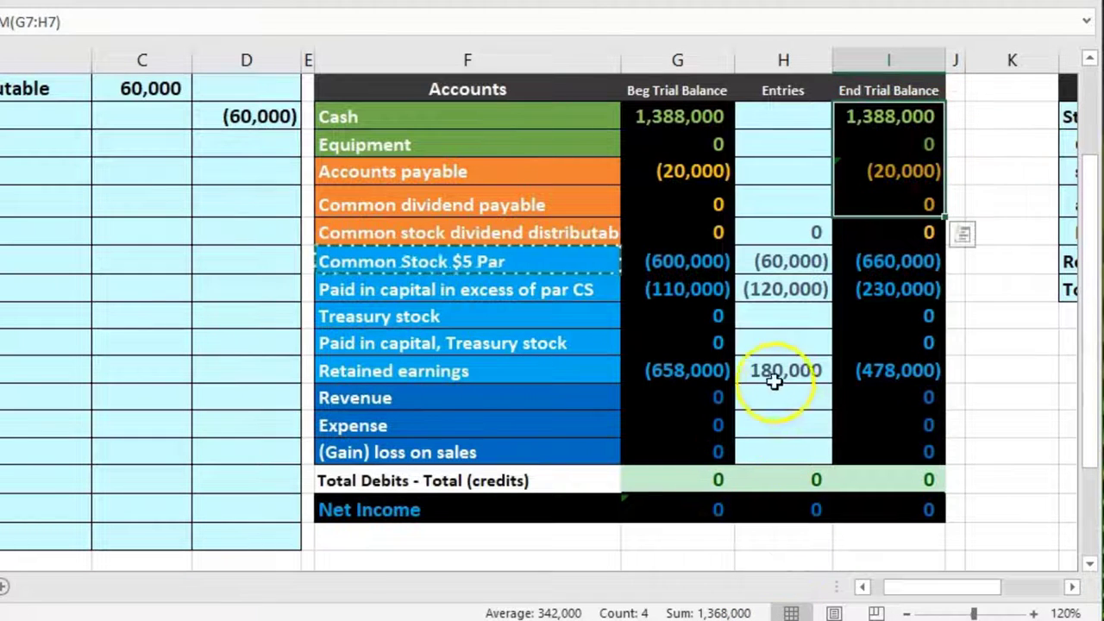
{"action": "left_click_drag", "start_coordinate": [690, 371], "coordinate": [858, 363]}
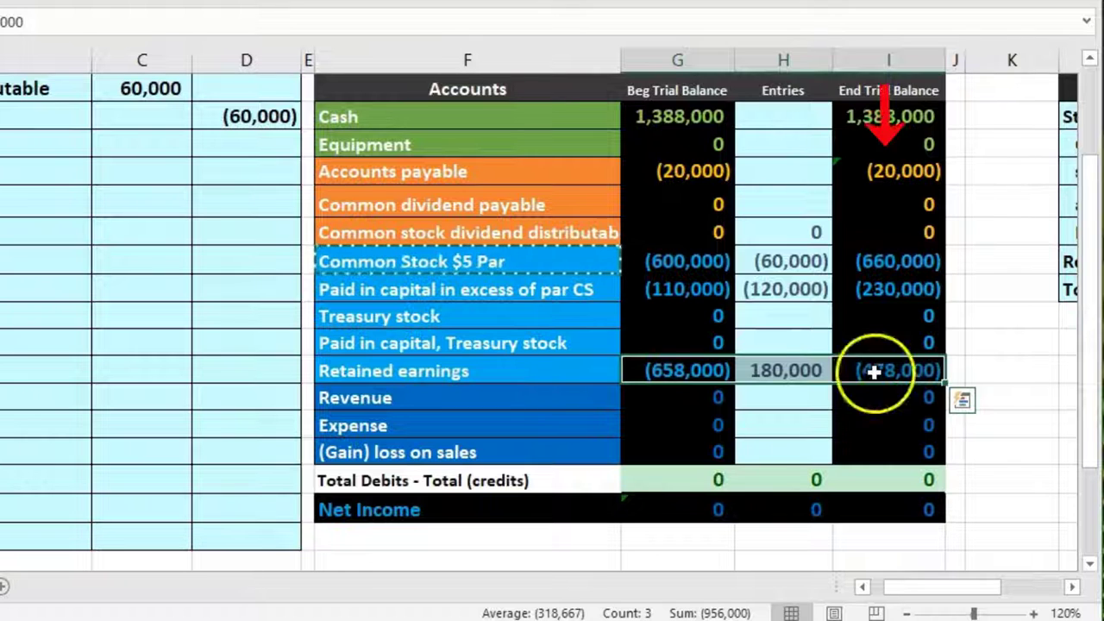
{"action": "left_click", "coordinate": [873, 370]}
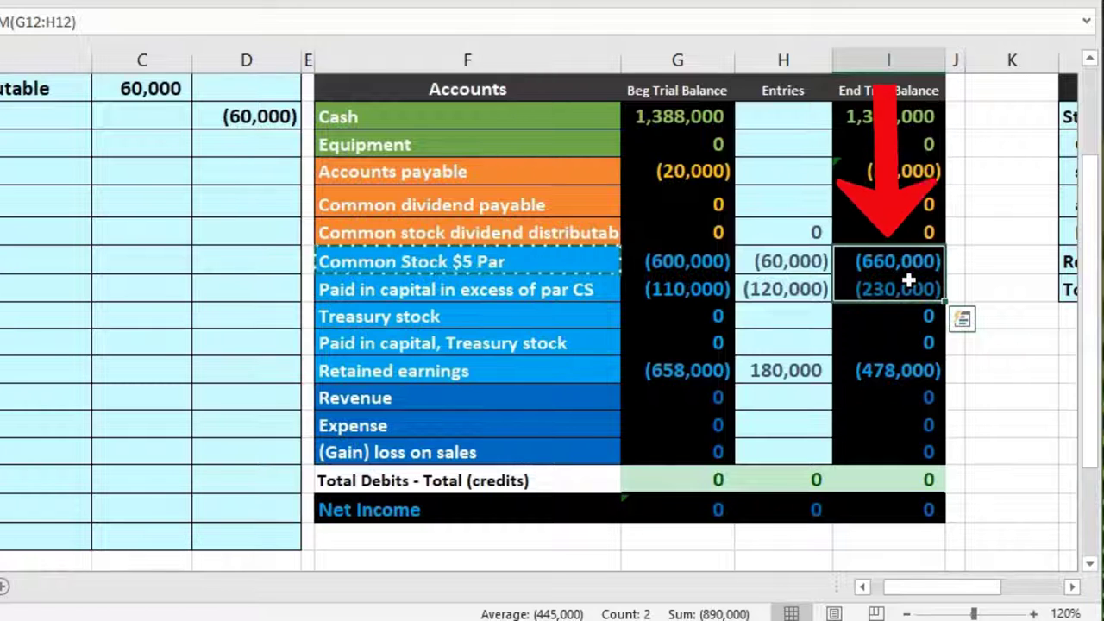
{"action": "left_click", "coordinate": [884, 369]}
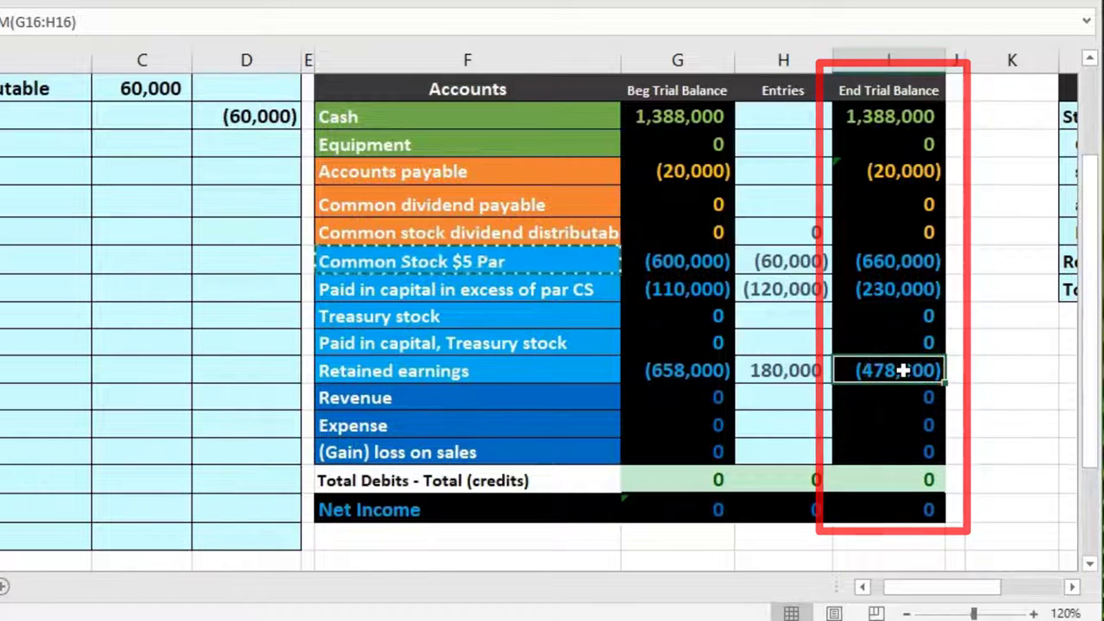
{"action": "left_click_drag", "start_coordinate": [921, 269], "coordinate": [920, 281]}
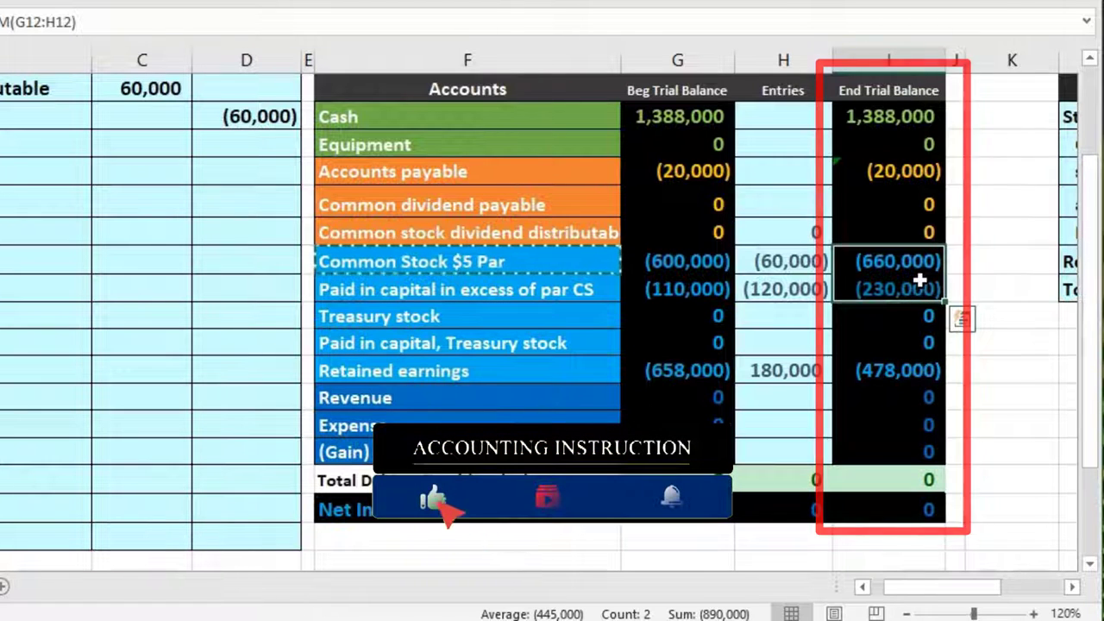
Step: Add the $5 par value to the Common Stock description in cell L8 of the stockholders' equity section
{"action": "key", "text": "Right"}
{"action": "key", "text": "Right"}
{"action": "key", "text": "Right"}
{"action": "key", "text": "Right"}
{"action": "key", "text": "Right"}
{"action": "key", "text": "Right"}
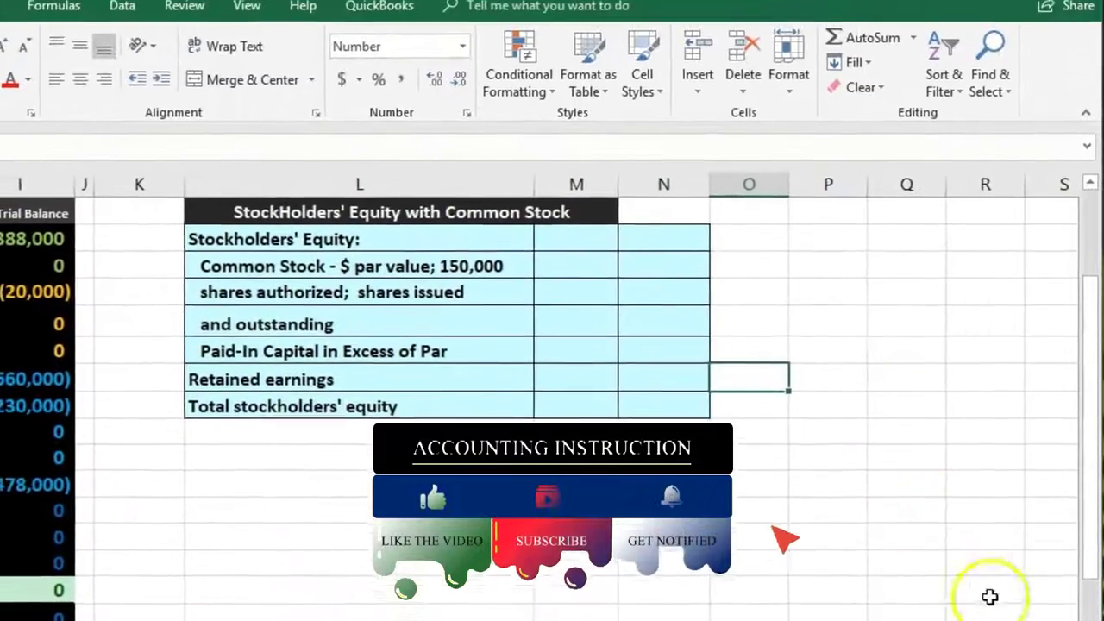
{"action": "scroll", "coordinate": [987, 500], "scroll_direction": "left", "scroll_amount": 3}
{"action": "scroll", "coordinate": [552, 423], "scroll_direction": "left", "scroll_amount": 1}
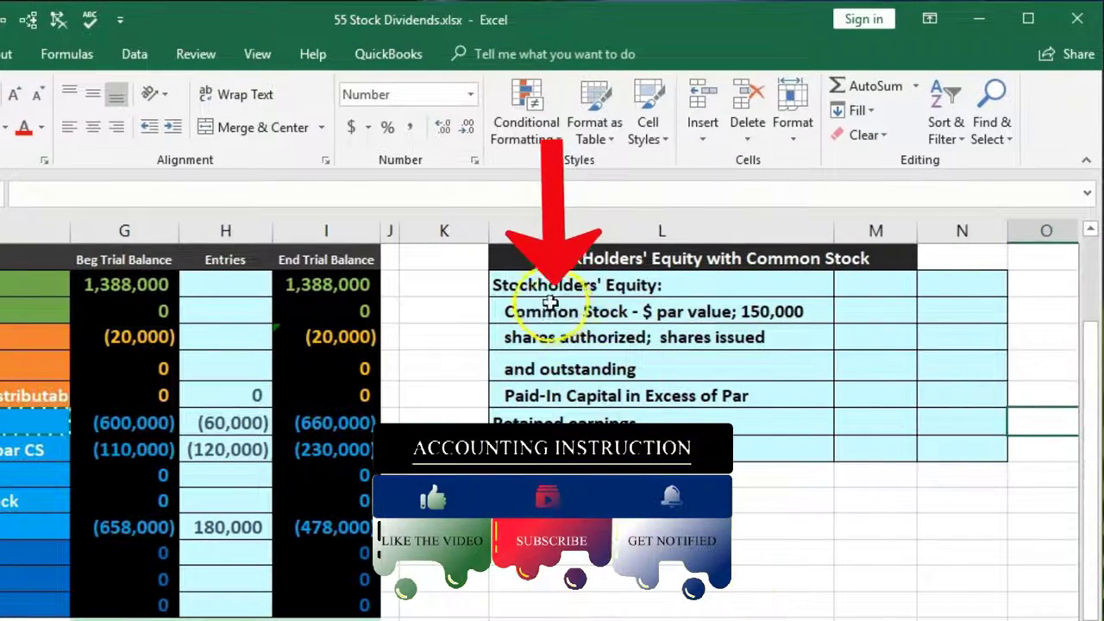
{"action": "double_click", "coordinate": [661, 309]}
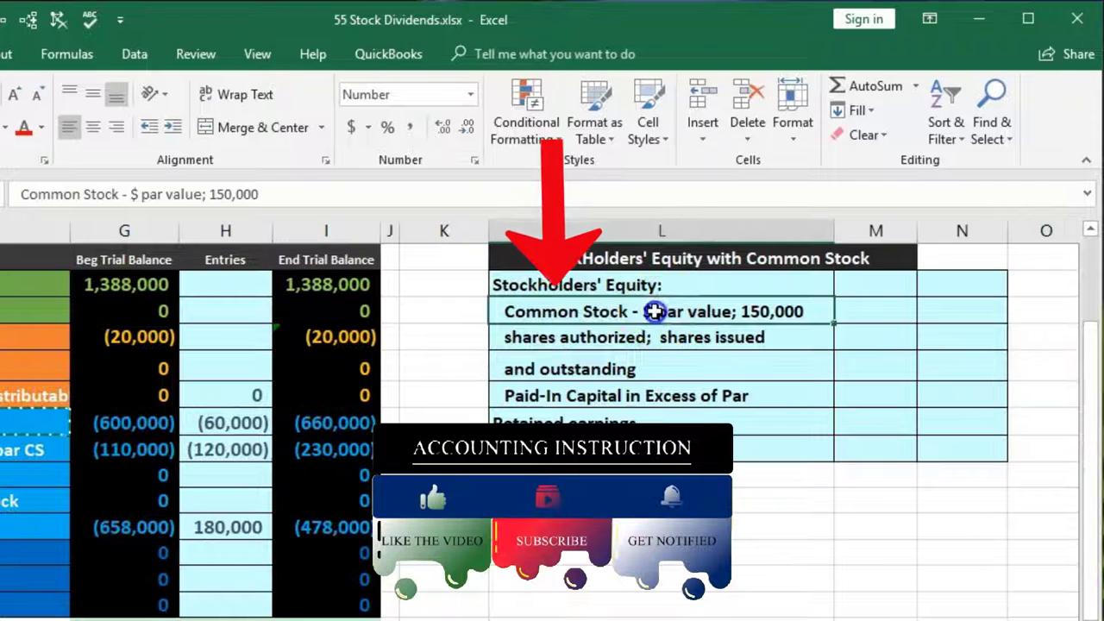
{"action": "type", "text": "5"}
{"action": "key", "text": "Return"}
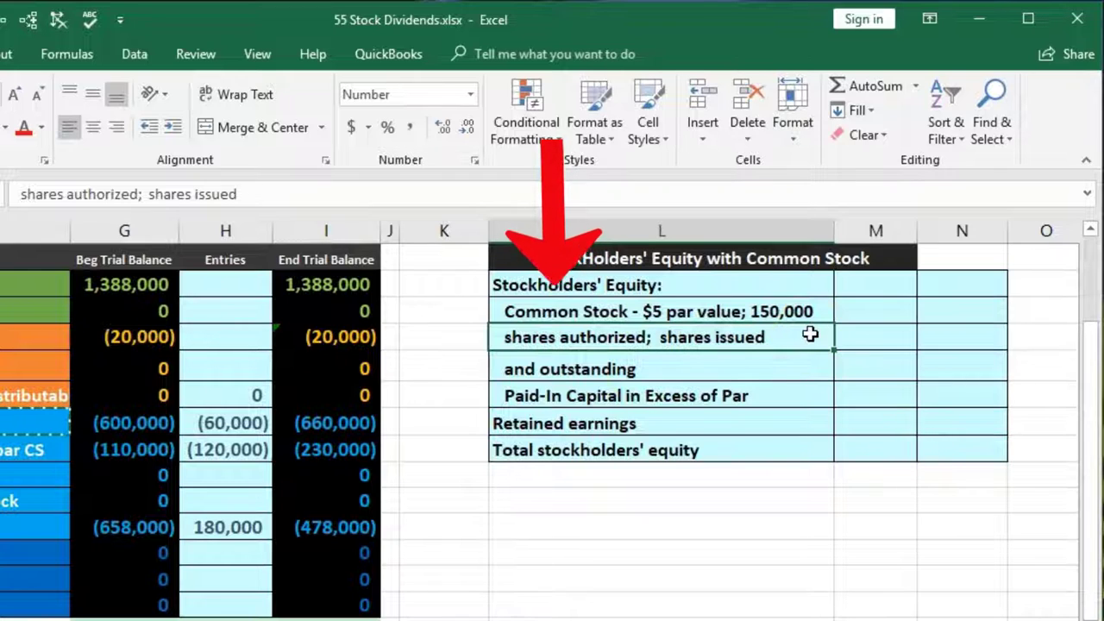
Step: Divide 660,000 by 5 in Calculator to find the shares issued, and insert 132,000 before "shares issued" in cell L9
{"action": "key", "text": "XF86Calculator"}
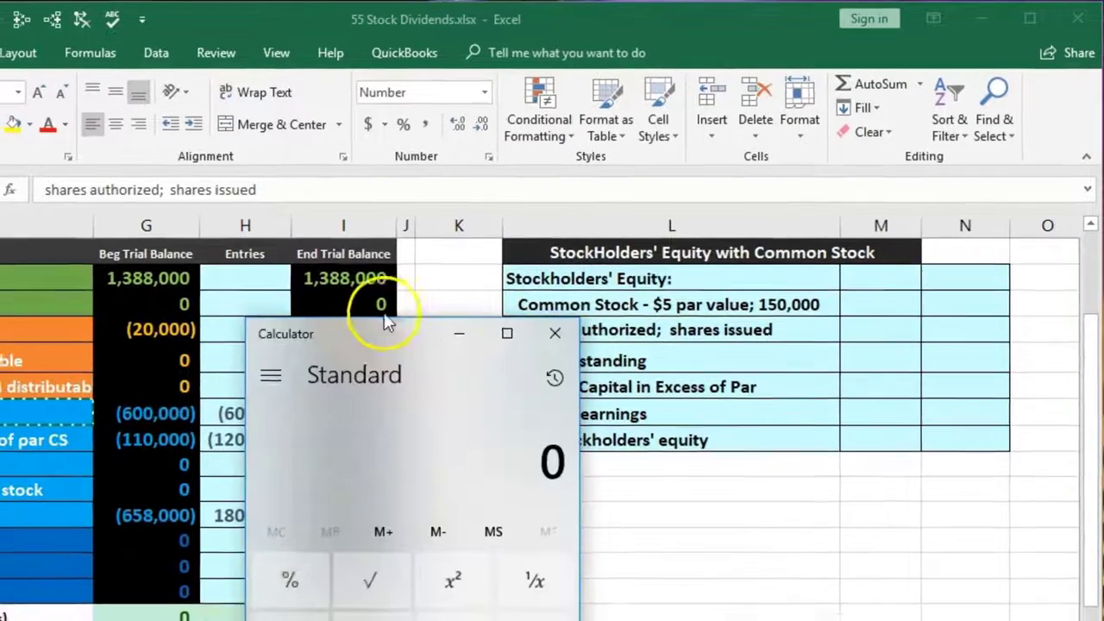
{"action": "left_click_drag", "start_coordinate": [382, 313], "coordinate": [625, 382]}
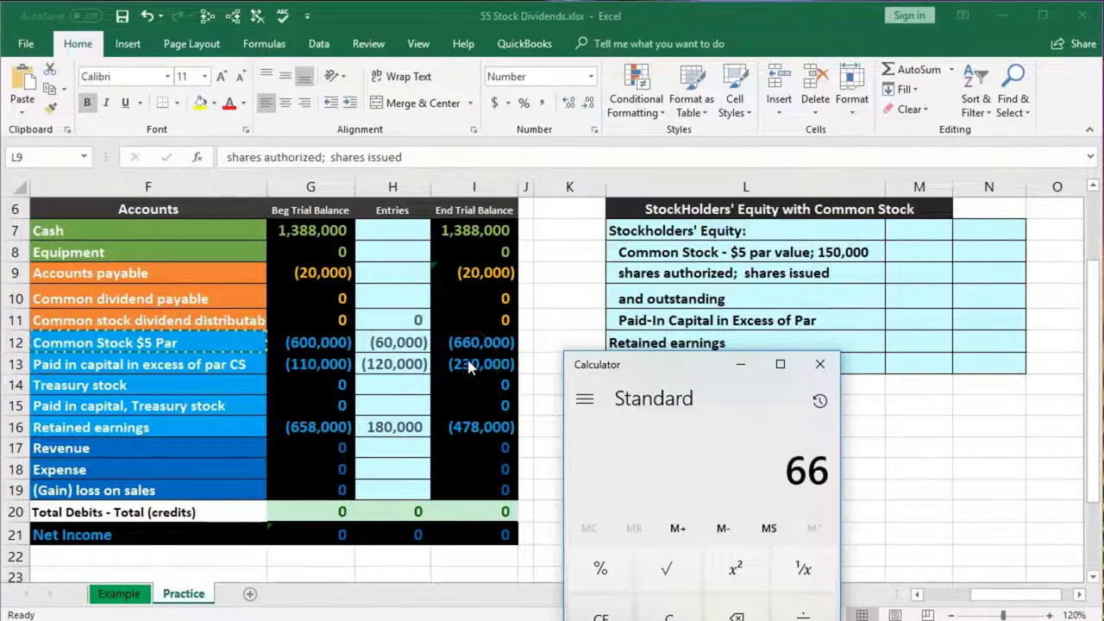
{"action": "type", "text": "6600000"}
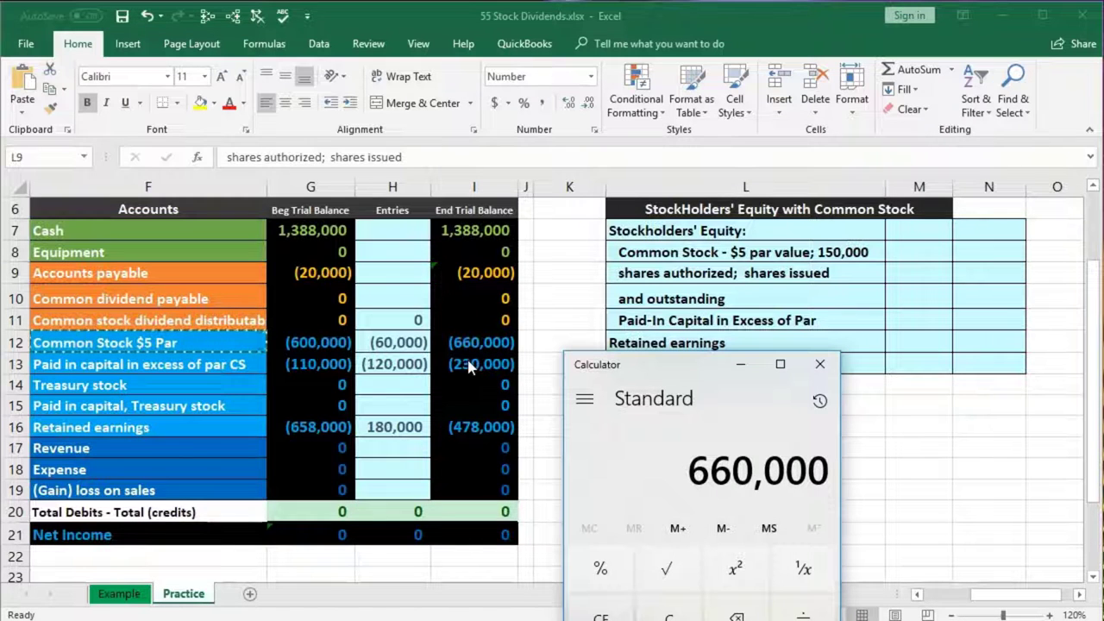
{"action": "type", "text": "5"}
{"action": "key", "text": "Return"}
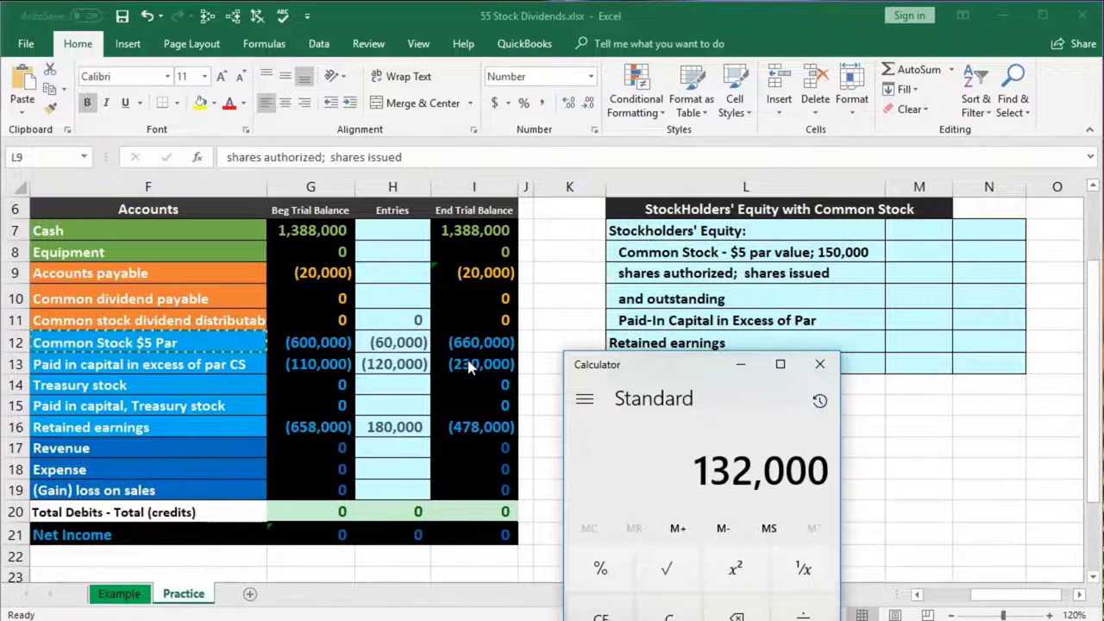
{"action": "left_click", "coordinate": [814, 368]}
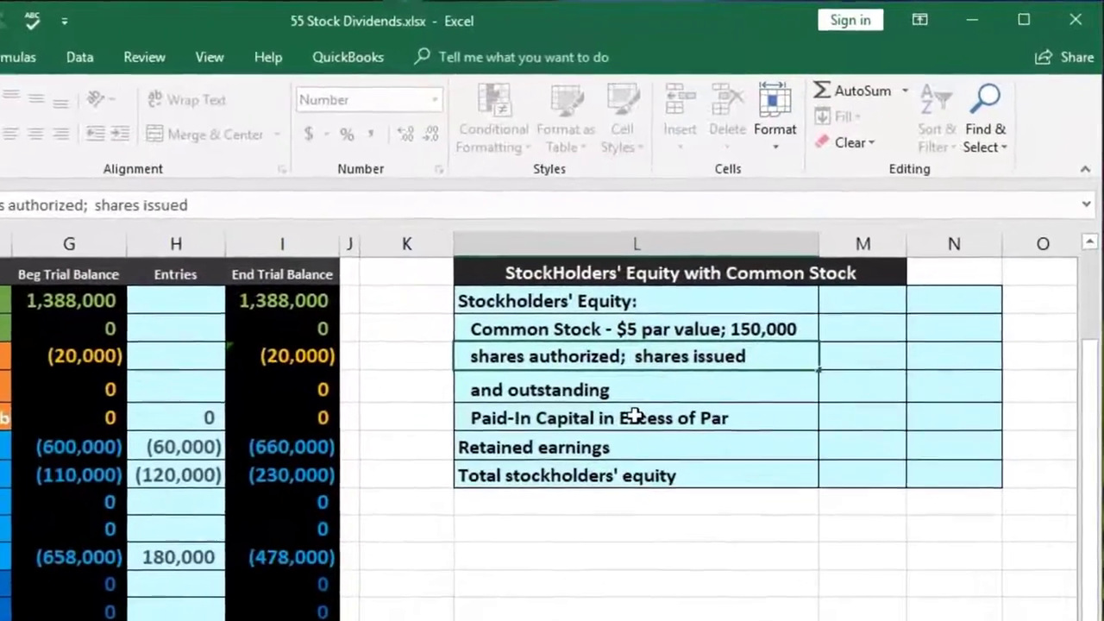
{"action": "type", "text": "132"}
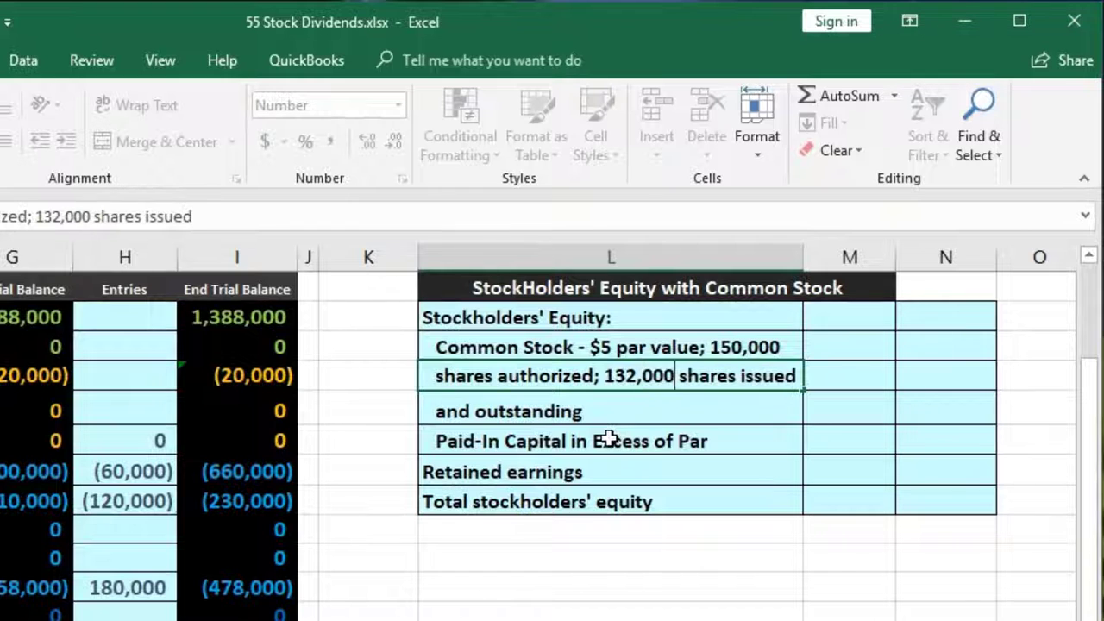
{"action": "key", "text": "Tab"}
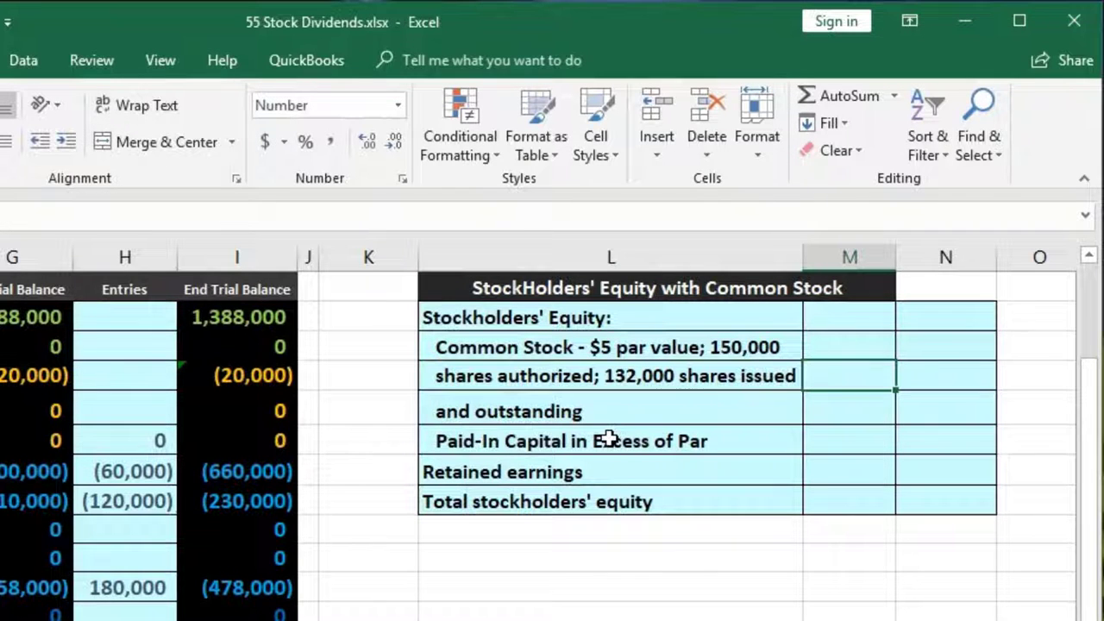
Step: Bring in the ending Common Stock balance with =-I12 in M10 and Paid-In Capital in Excess of Par with =-I13 in M11
{"action": "key", "text": "Down"}
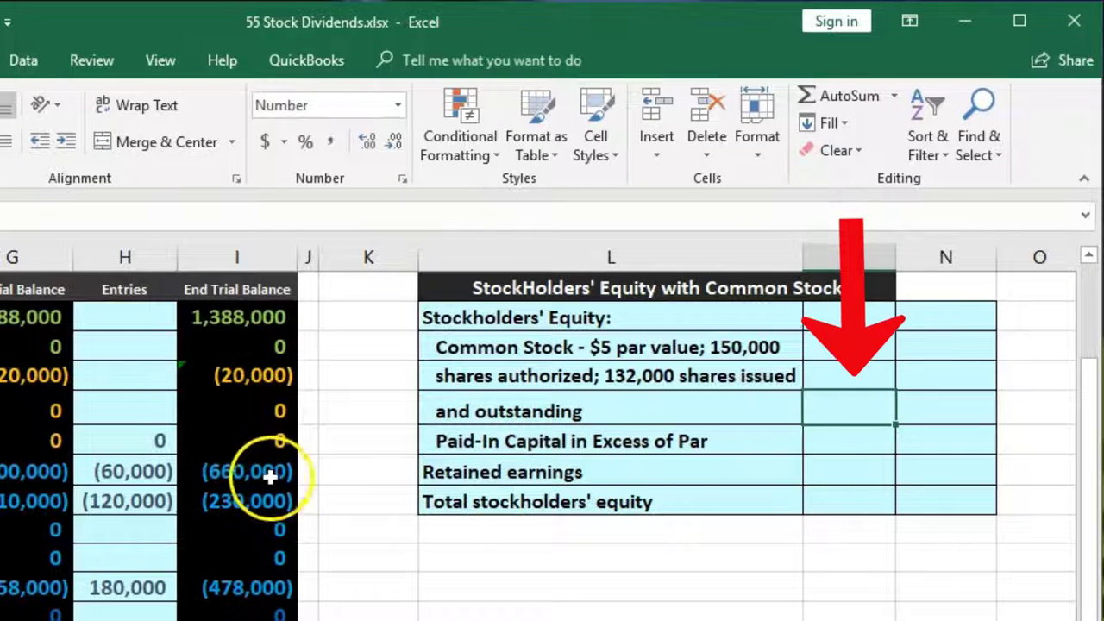
{"action": "type", "text": "-"}
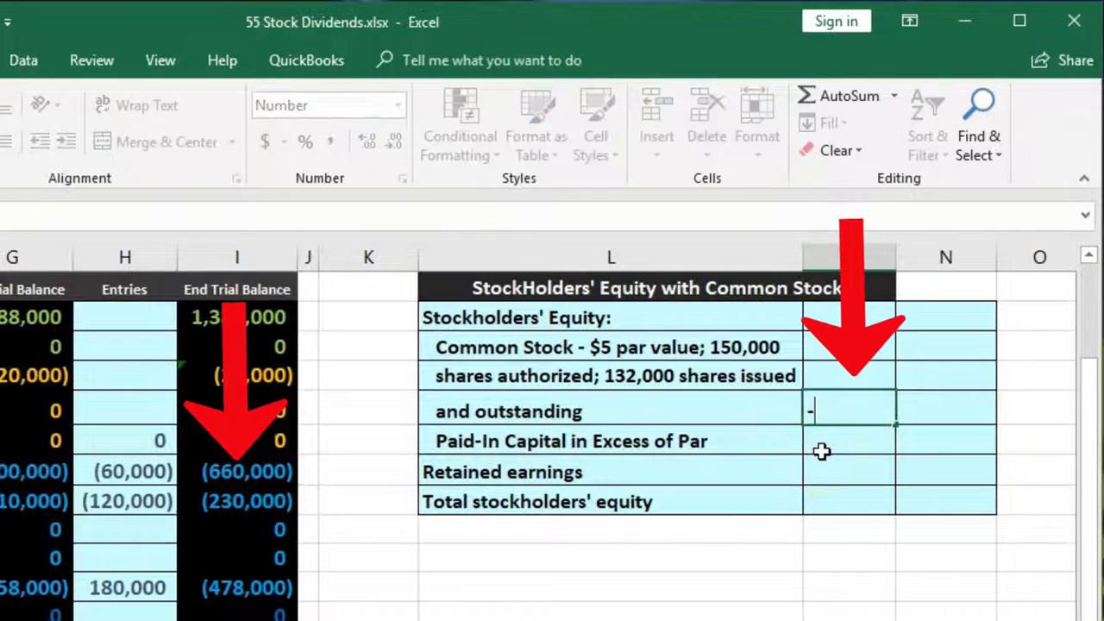
{"action": "left_click", "coordinate": [244, 470]}
{"action": "key", "text": "Return"}
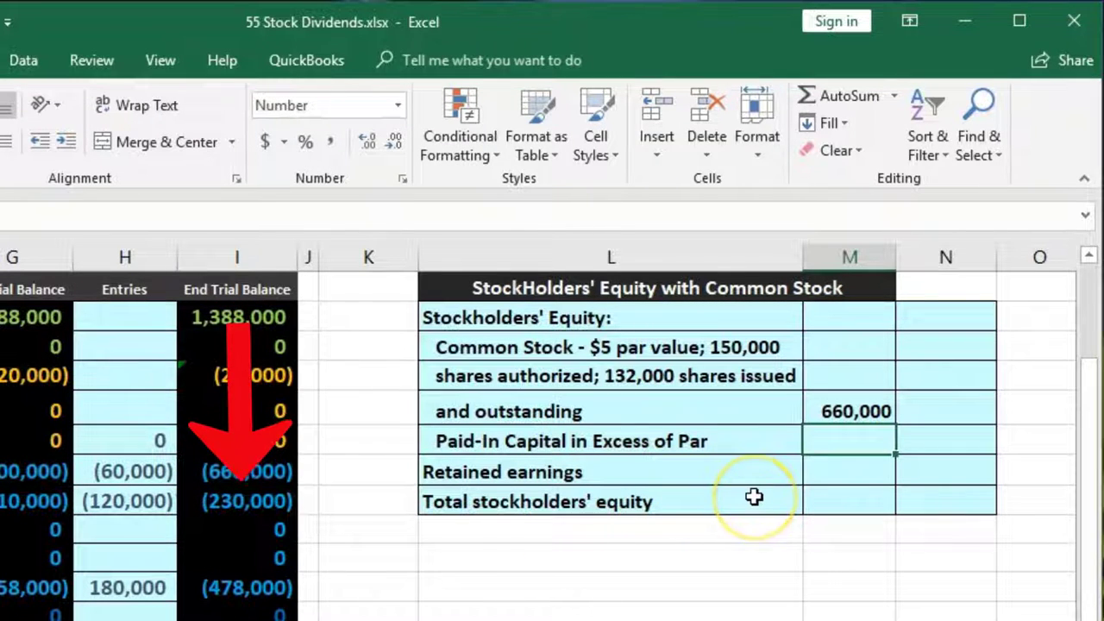
{"action": "type", "text": "-"}
{"action": "left_click", "coordinate": [268, 505]}
{"action": "key", "text": "Return"}
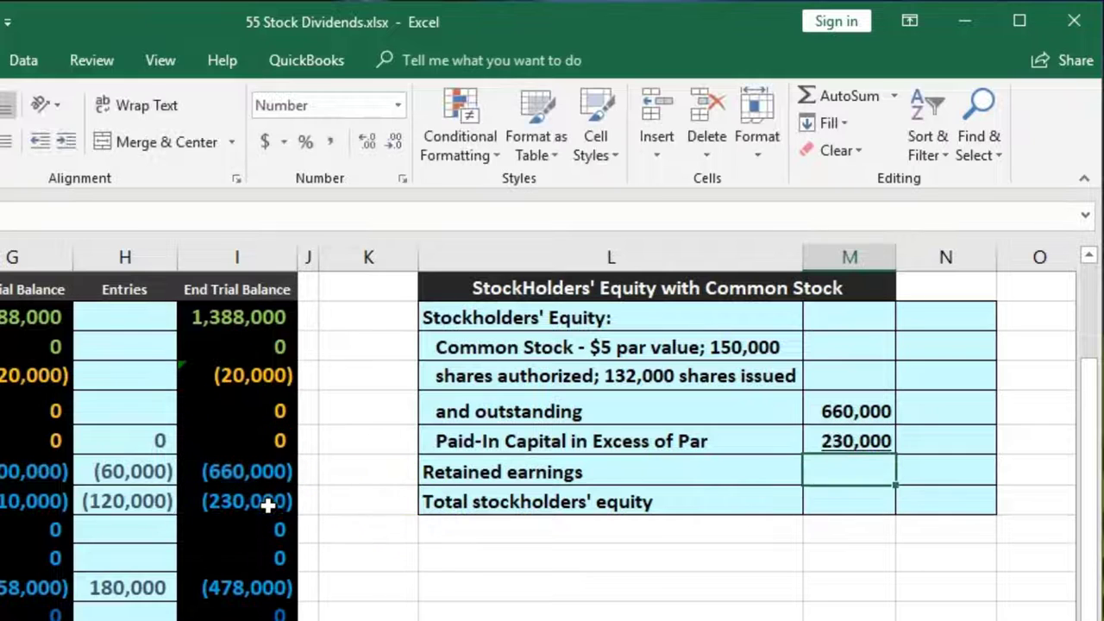
Step: Subtotal common stock and paid-in capital in cell N11 with the formula =SUM(M10:M11)
{"action": "key", "text": "Up"}
{"action": "key", "text": "Right"}
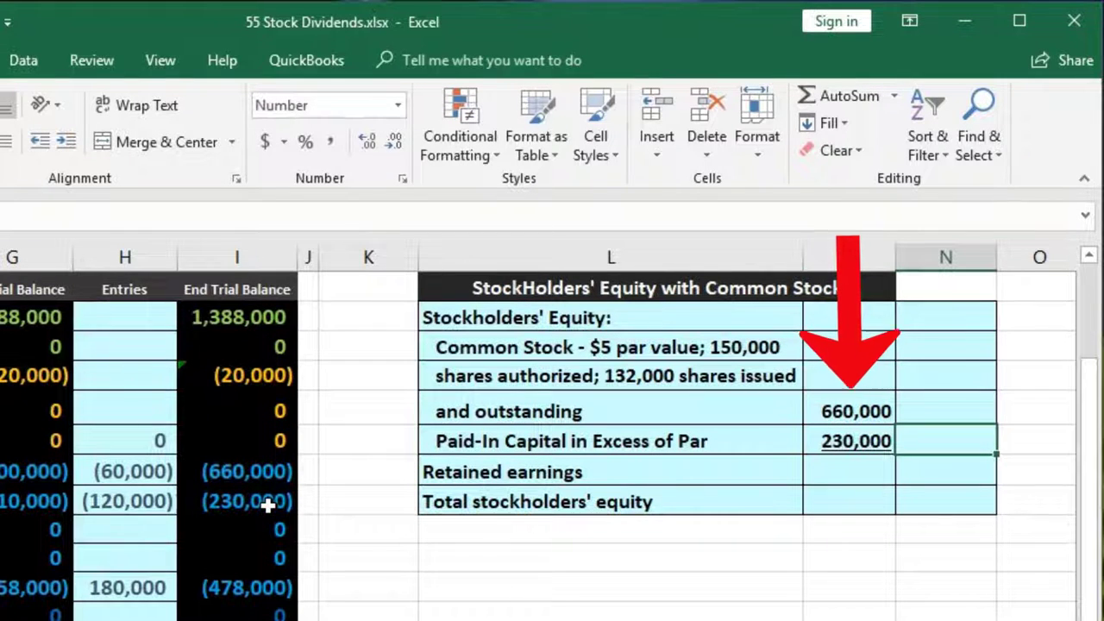
{"action": "type", "text": "=sum"}
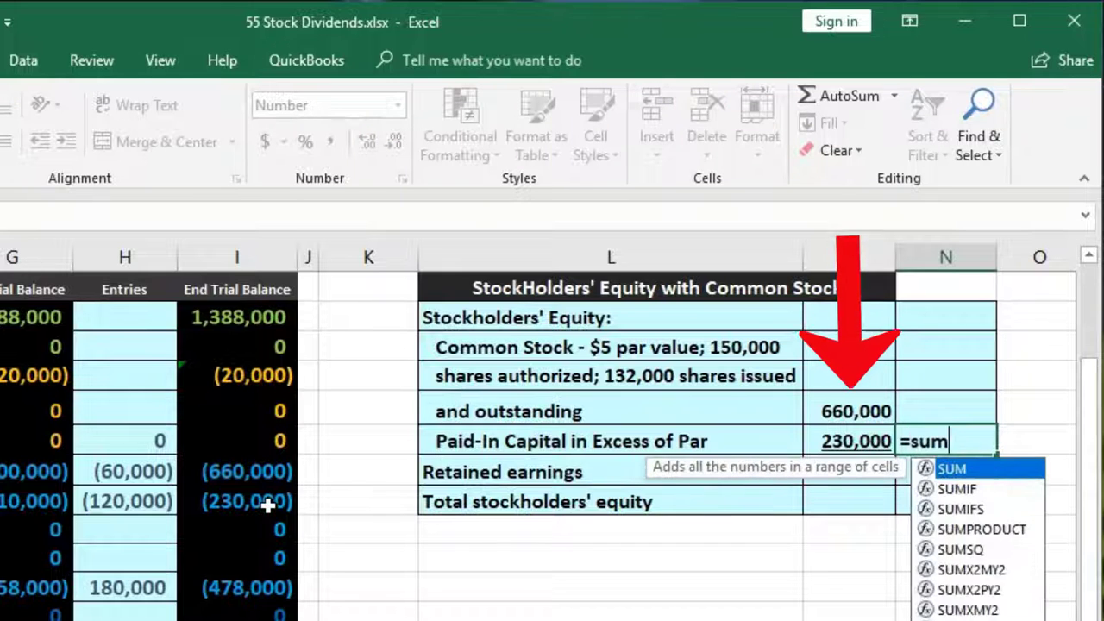
{"action": "double_click", "coordinate": [949, 468]}
{"action": "left_click", "coordinate": [857, 410]}
{"action": "left_click_drag", "start_coordinate": [857, 411], "coordinate": [858, 431]}
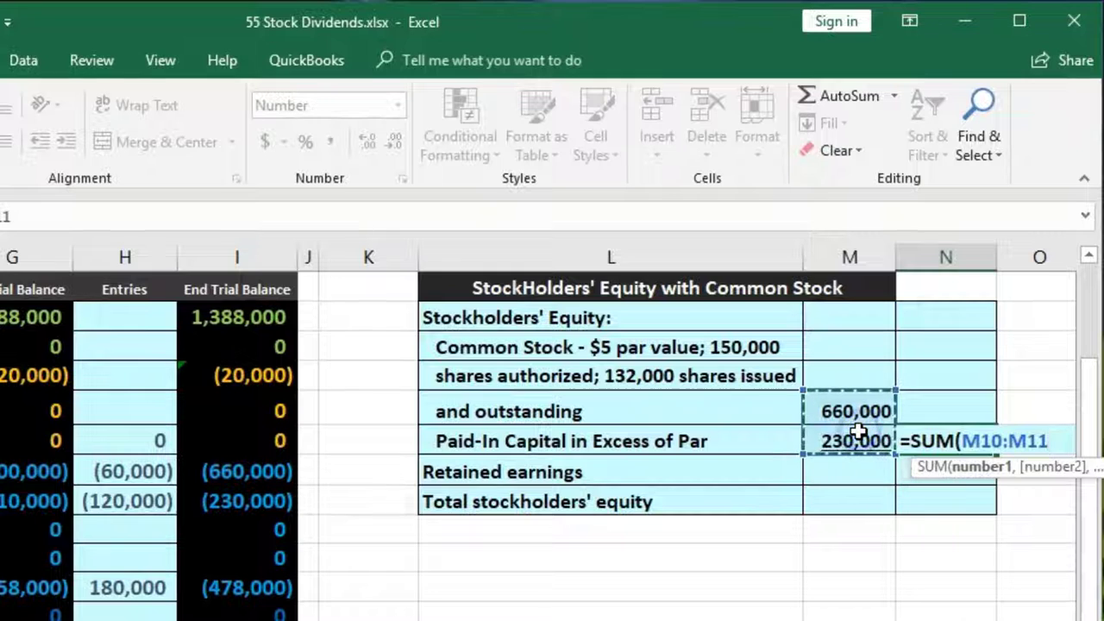
{"action": "key", "text": "Return"}
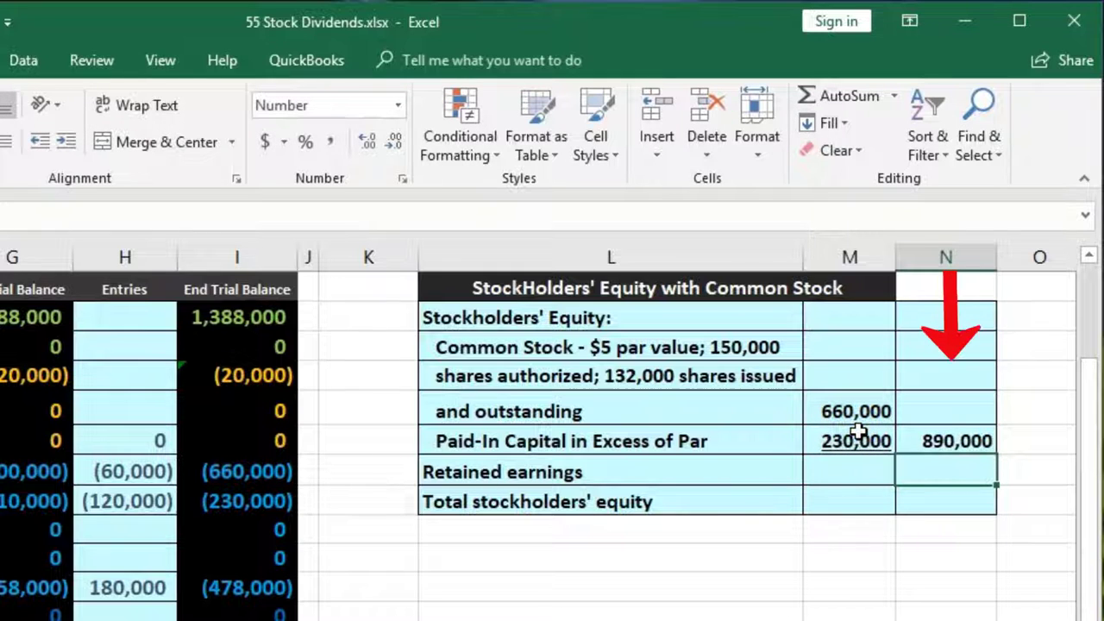
{"action": "left_click", "coordinate": [923, 436]}
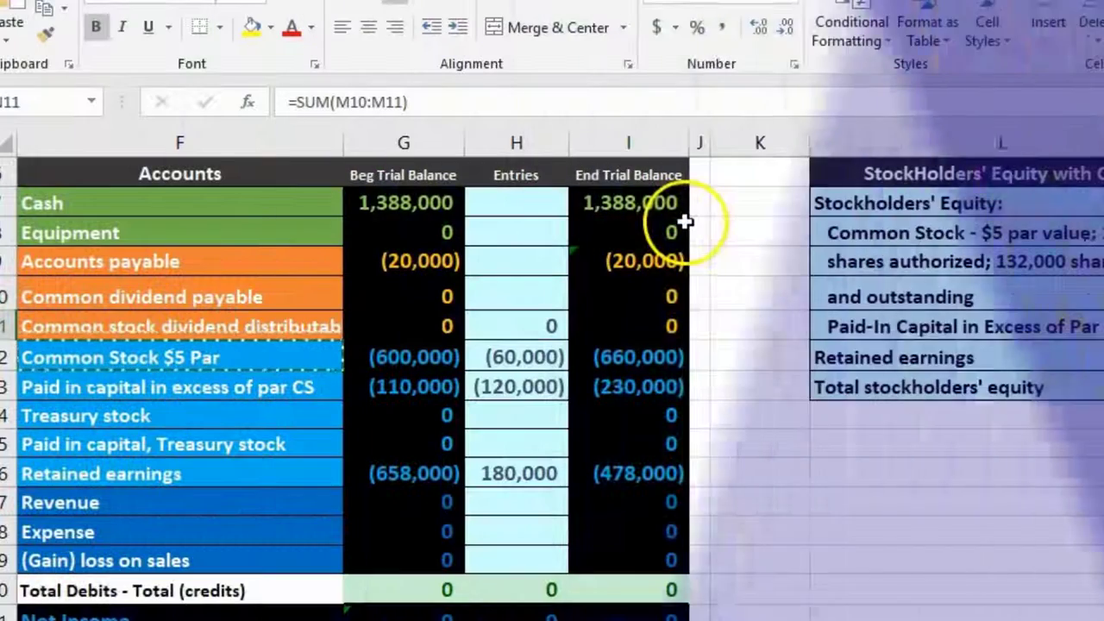
Step: Bring the ending Retained earnings balance into cell N12 with the formula =-I16
{"action": "left_click", "coordinate": [875, 455]}
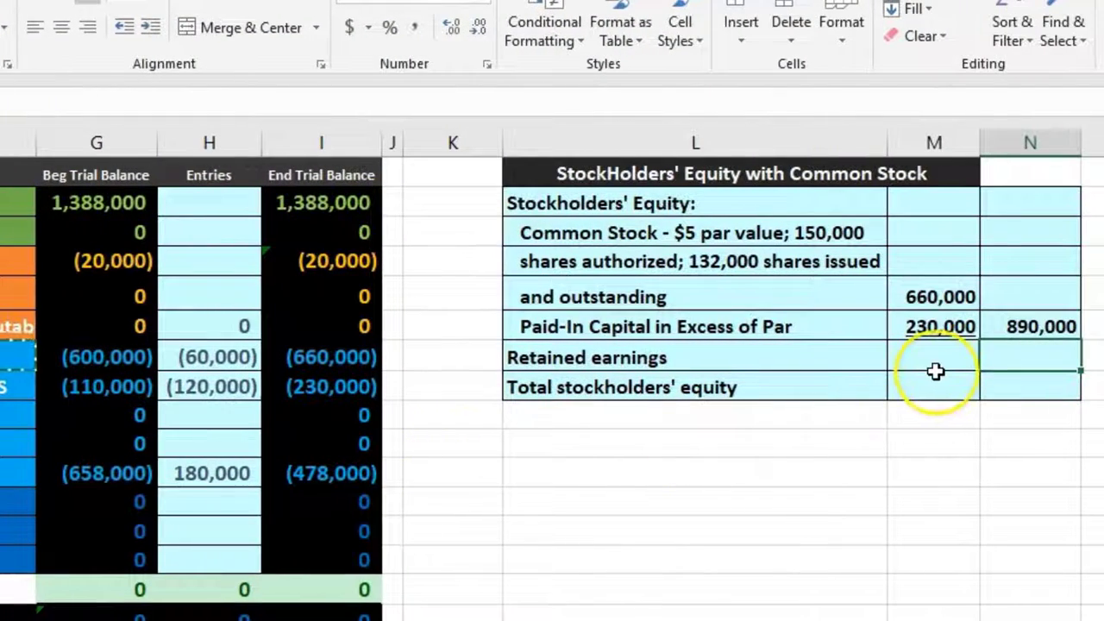
{"action": "type", "text": "-"}
{"action": "left_click", "coordinate": [363, 468]}
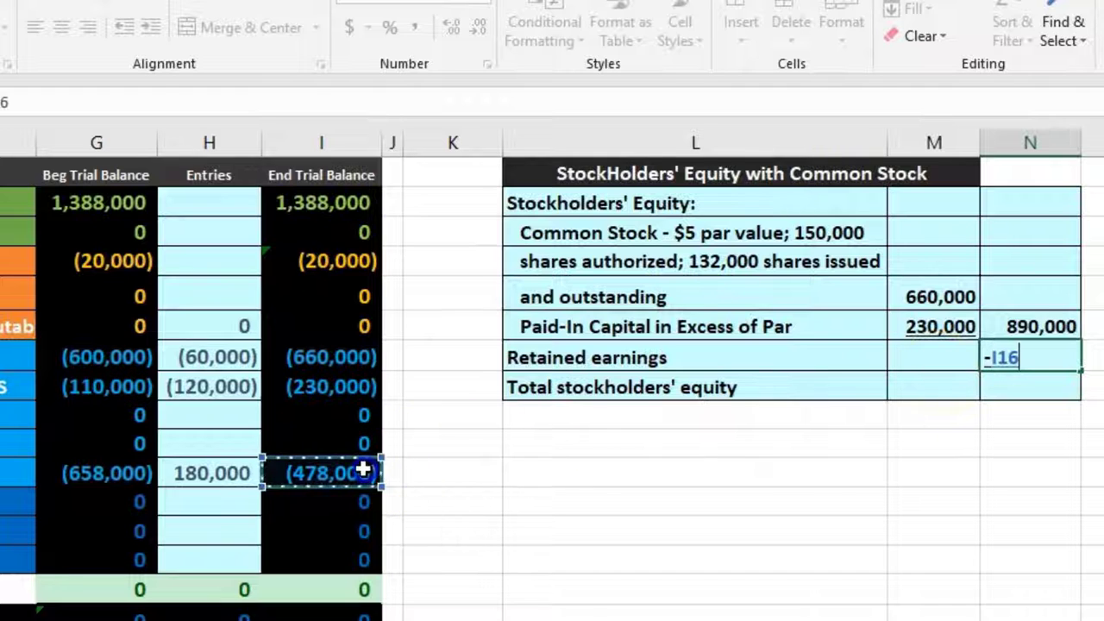
{"action": "key", "text": "Return"}
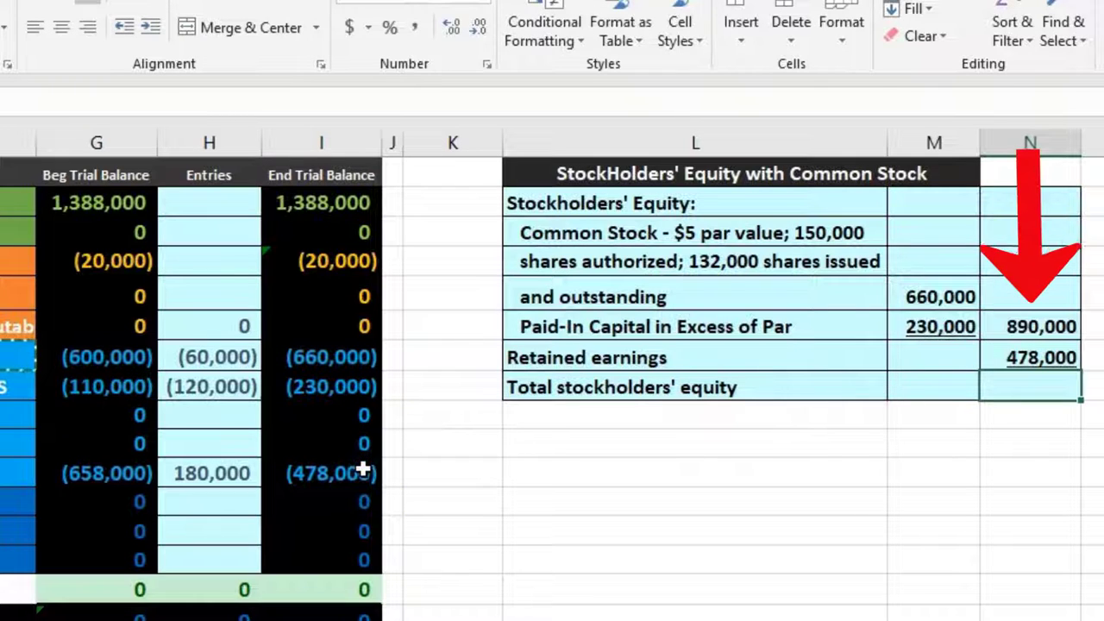
Step: Calculate Total stockholders' equity in cell N13 with the formula =SUM(N11:N12)
{"action": "type", "text": "=sum("}
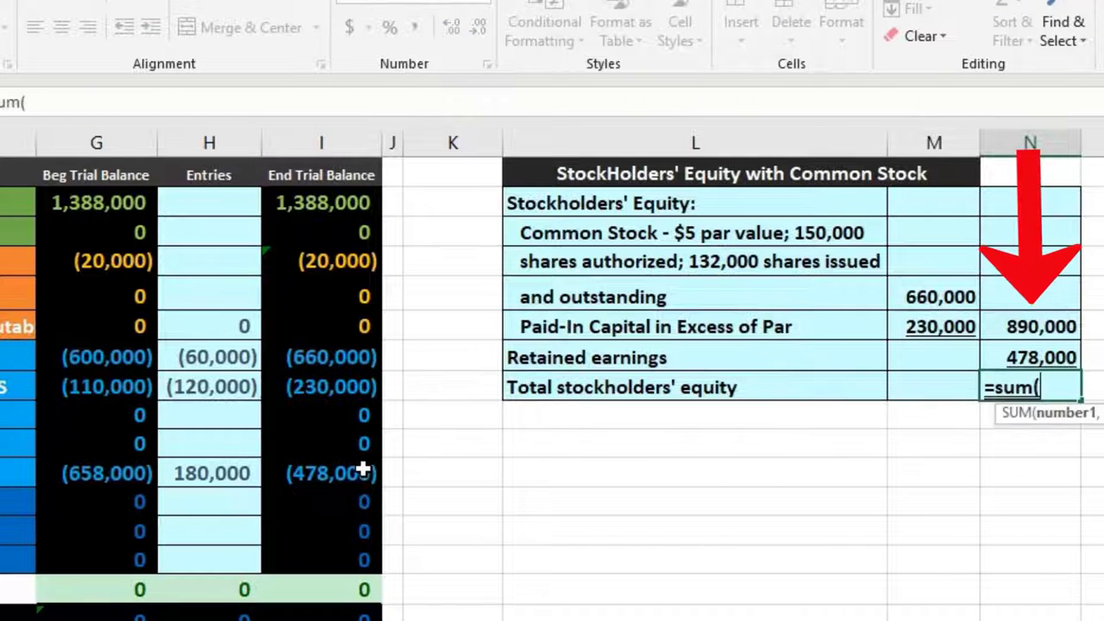
{"action": "left_click_drag", "start_coordinate": [1069, 326], "coordinate": [1069, 353]}
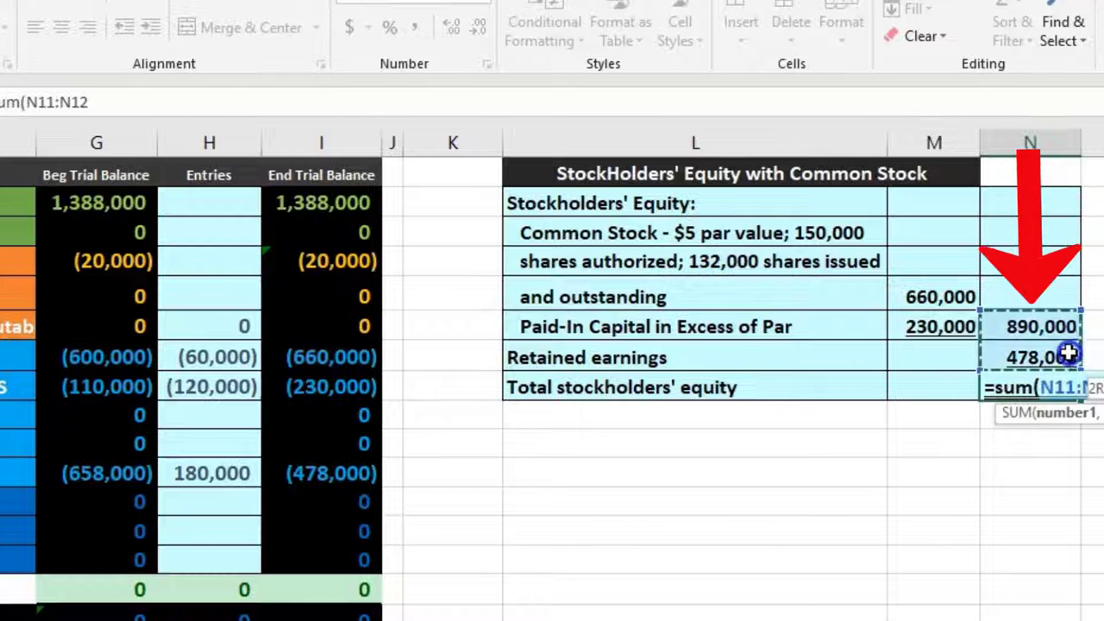
{"action": "key", "text": "Return"}
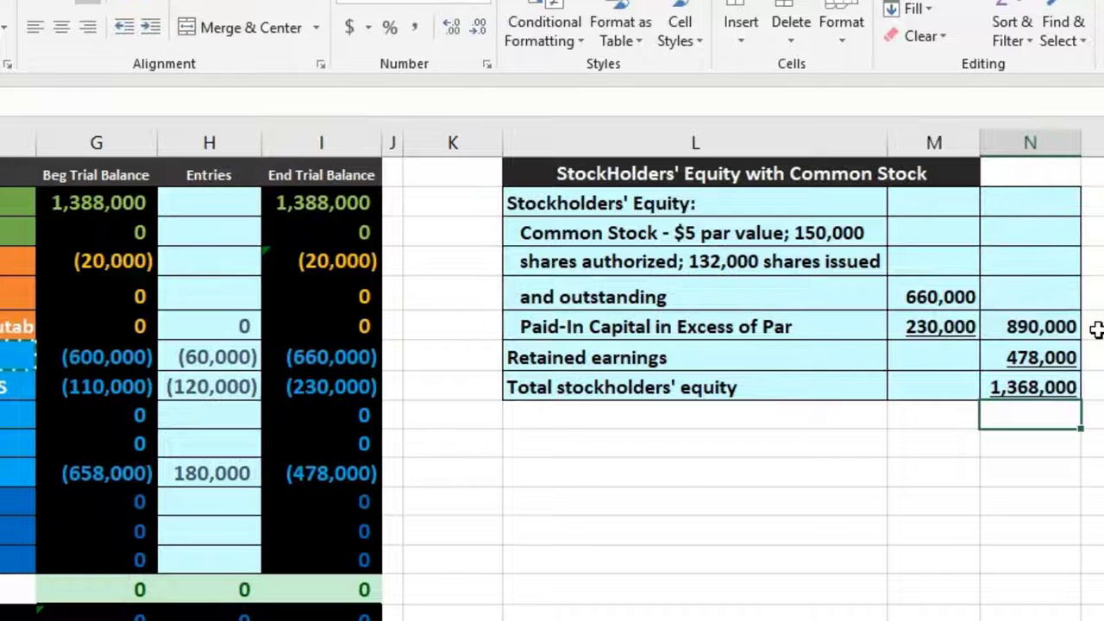
Step: Check Total stockholders' equity against the ending assets less liabilities, and review the paid-in capital subtotal and Retained earnings
{"action": "left_click", "coordinate": [1062, 382]}
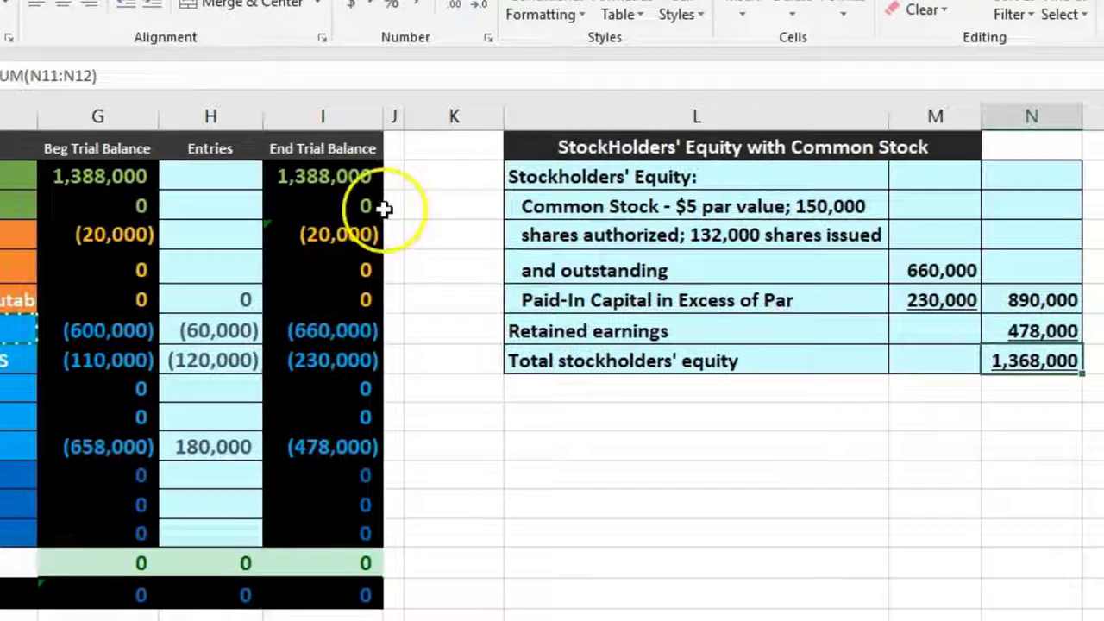
{"action": "left_click_drag", "start_coordinate": [362, 209], "coordinate": [368, 329]}
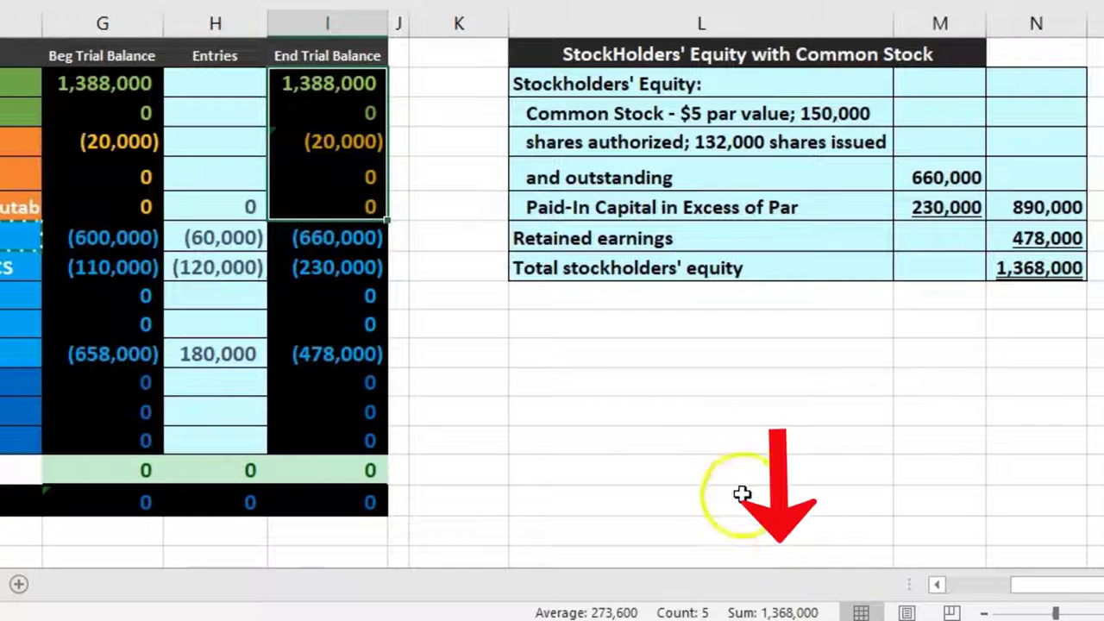
{"action": "left_click", "coordinate": [699, 457]}
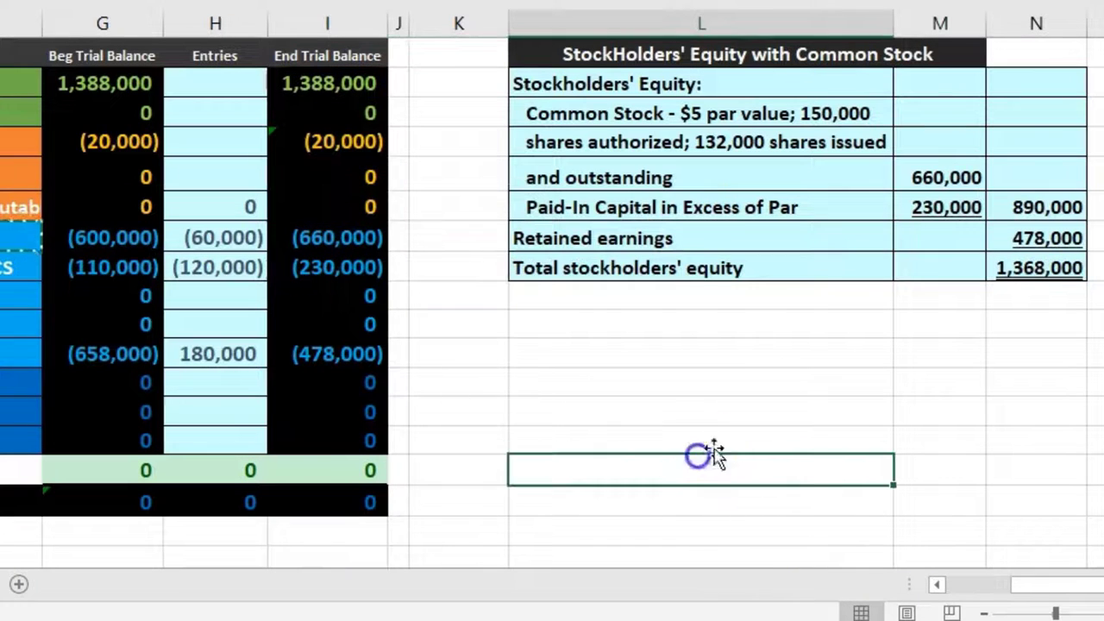
{"action": "left_click", "coordinate": [1015, 206]}
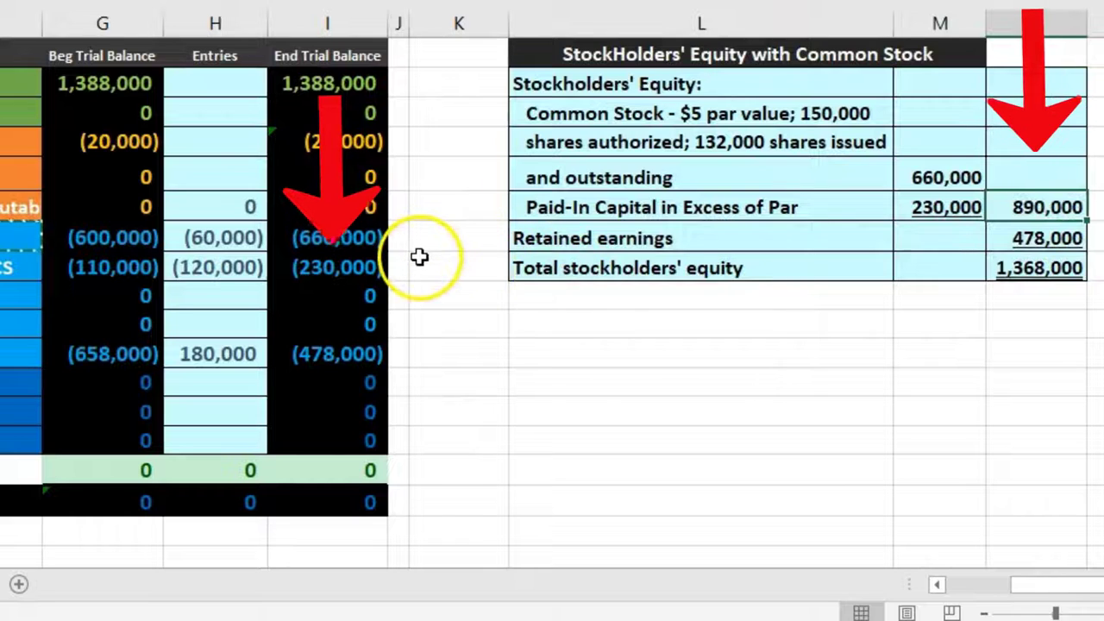
{"action": "left_click", "coordinate": [1018, 238]}
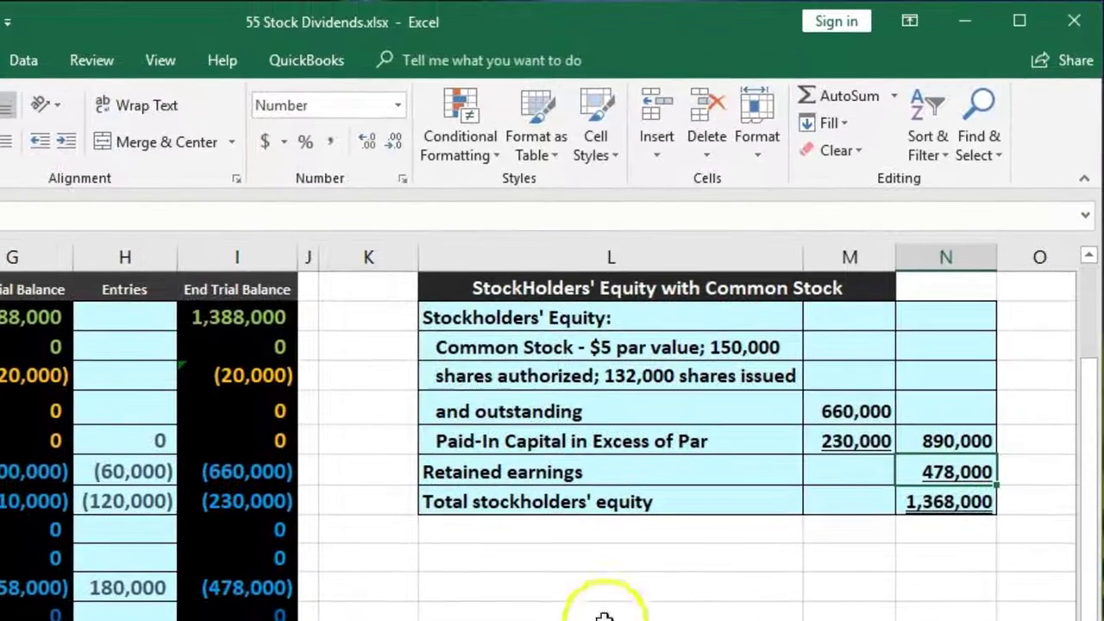
{"action": "left_click", "coordinate": [931, 440]}
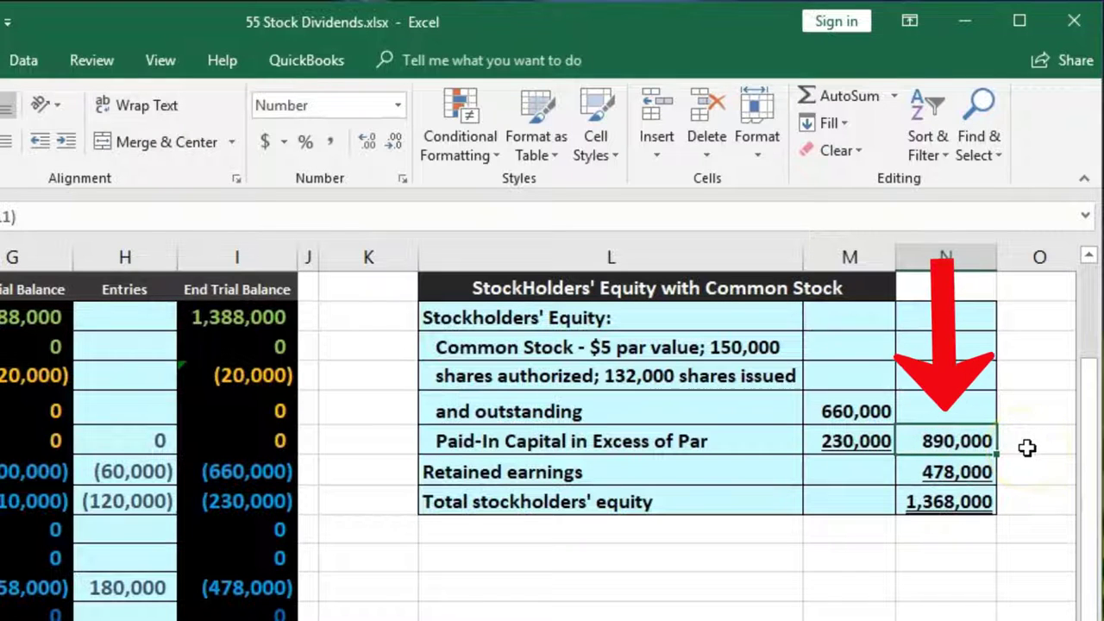
{"action": "left_click", "coordinate": [980, 474]}
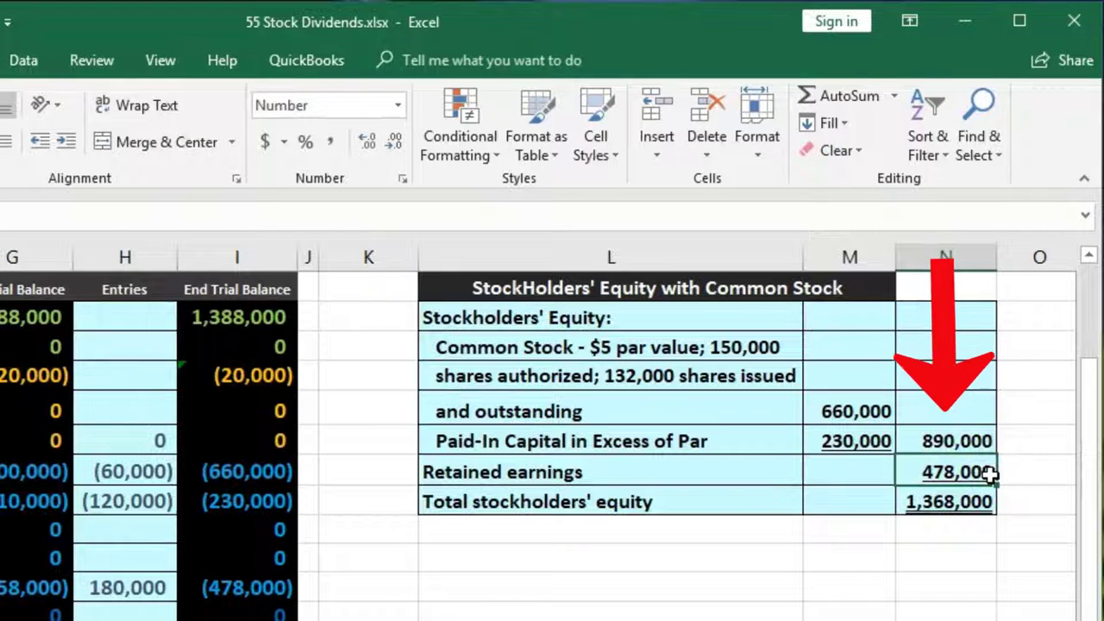
{"action": "left_click", "coordinate": [1022, 440]}
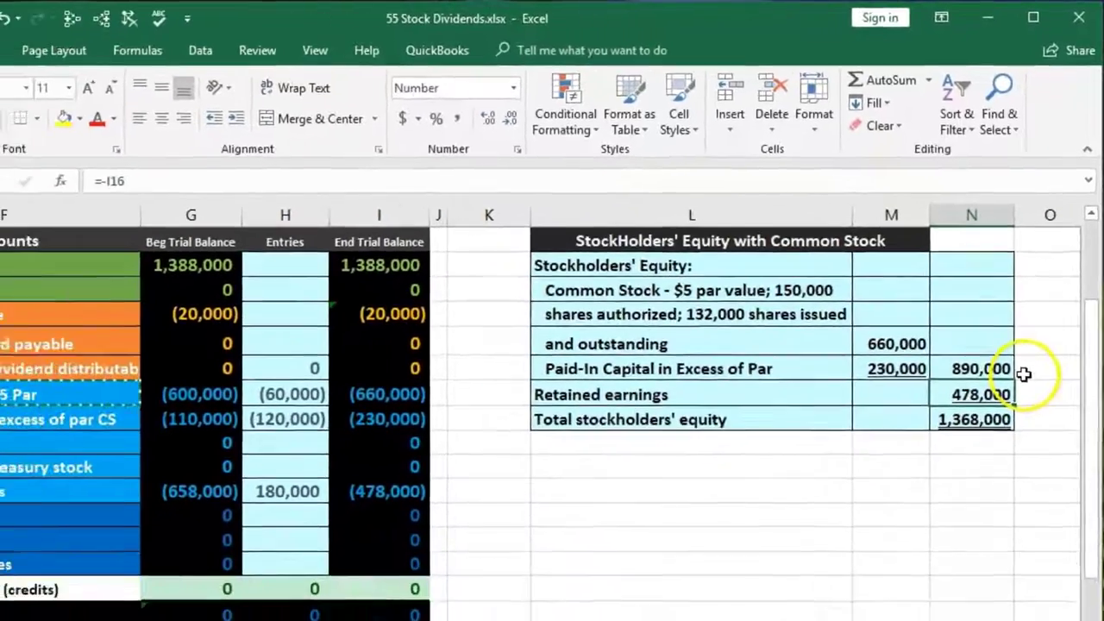